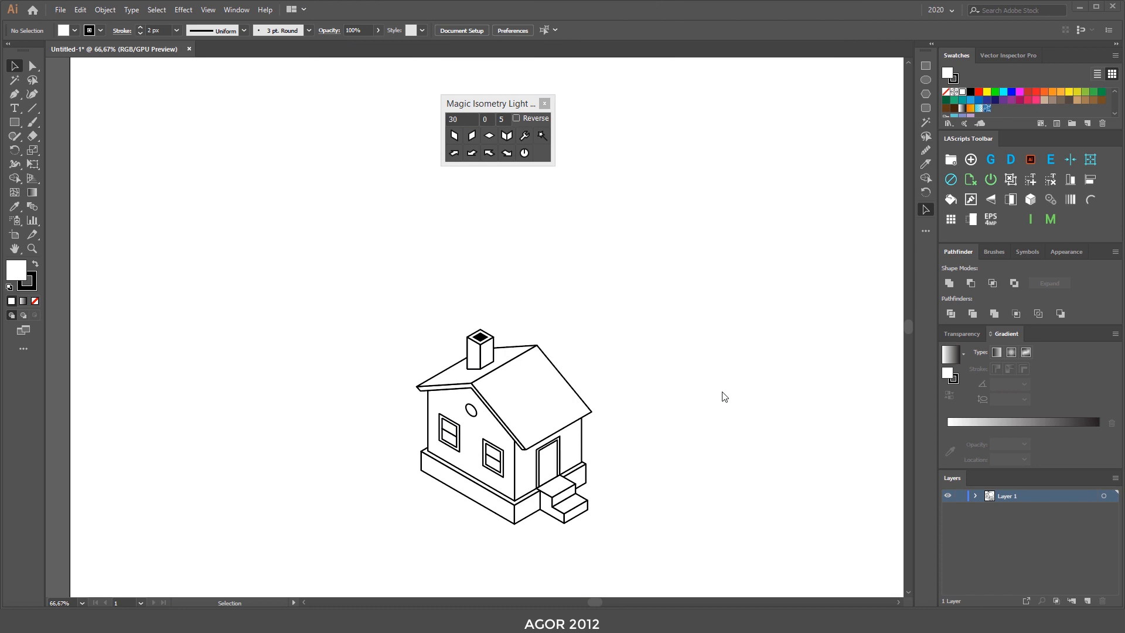
Step: Move the Magic Isometry Light panel aside and scroll through the script's installation guide
drag(513, 110, 472, 111)
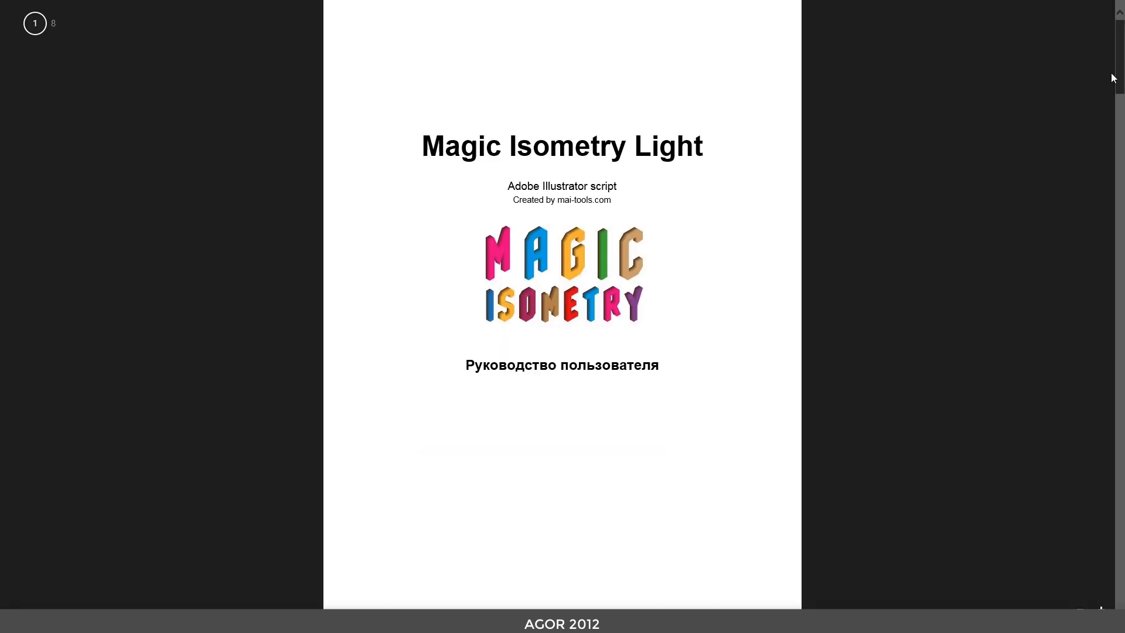
drag(1112, 75, 1115, 147)
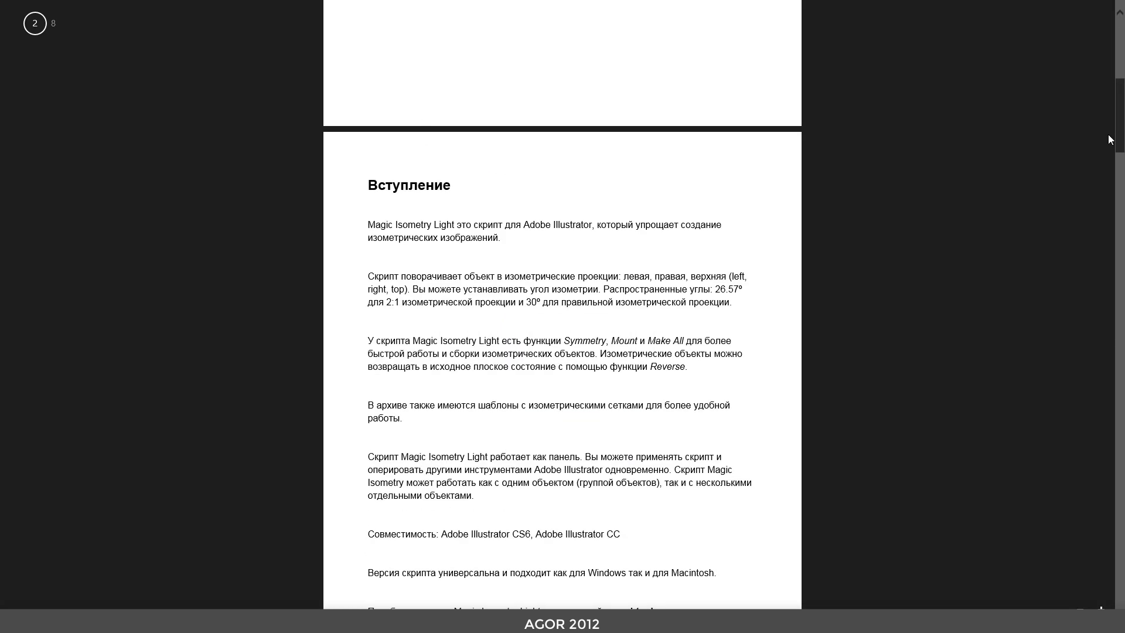
scroll(1111, 164, down, 5)
scroll(1103, 193, down, 5)
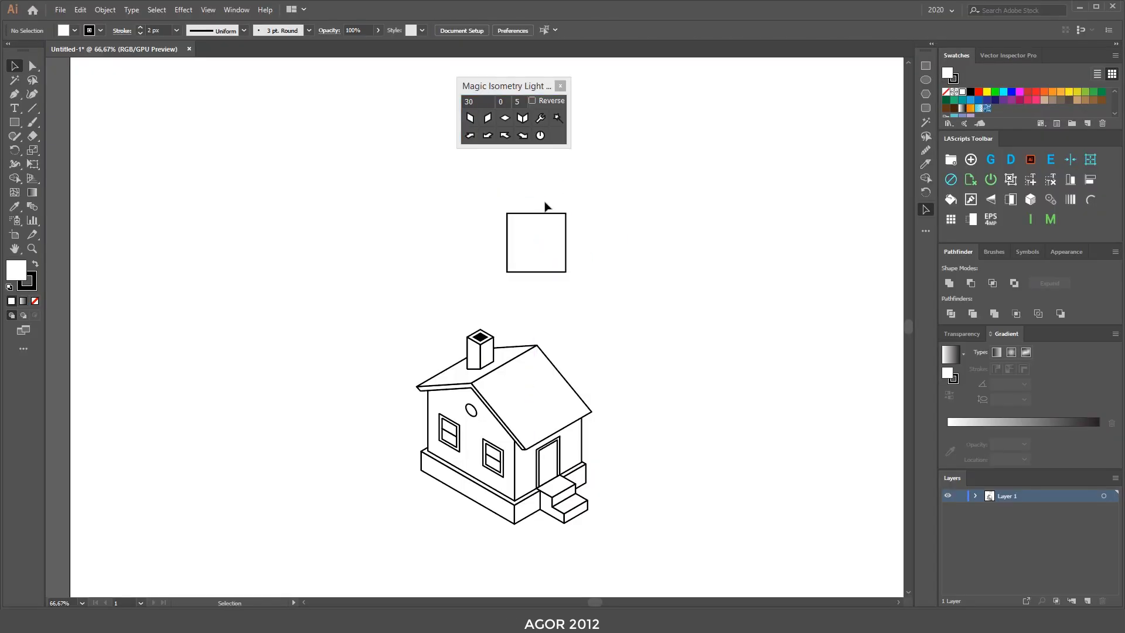
Step: Confirm the 30° angle with the square selected, then duplicate it into a row of three
click(556, 242)
click(478, 101)
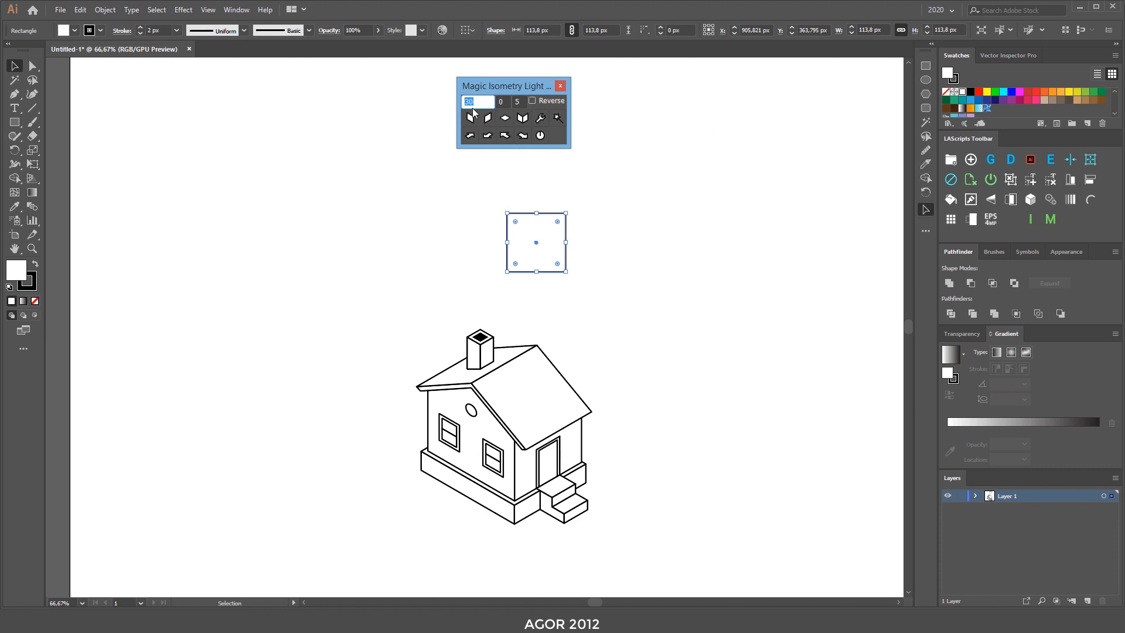
click(803, 212)
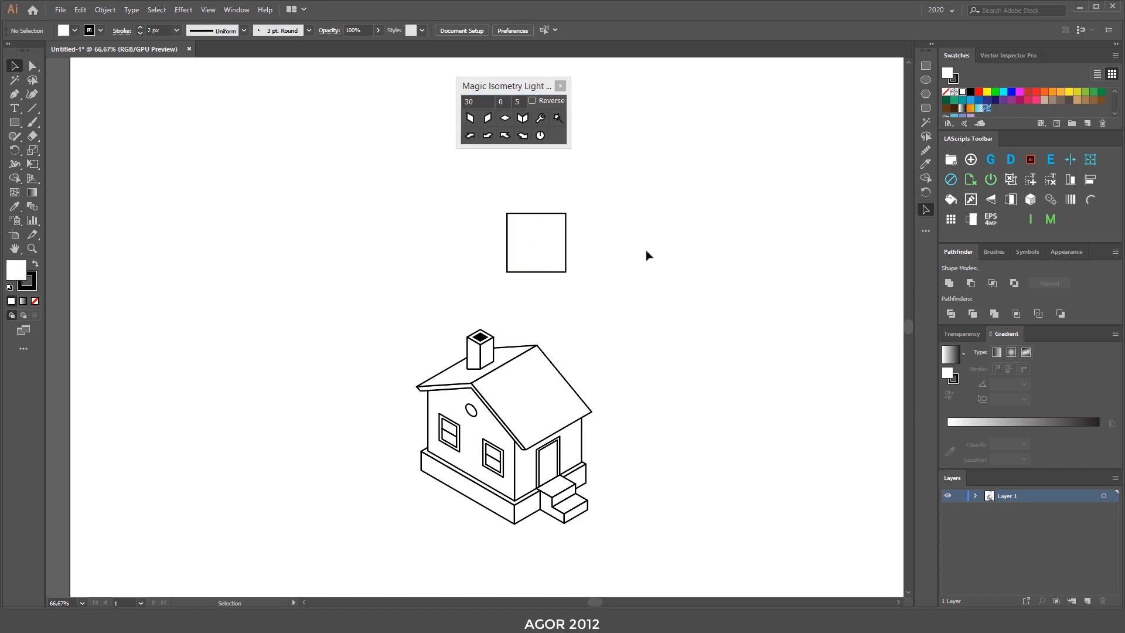
click(533, 241)
click(369, 299)
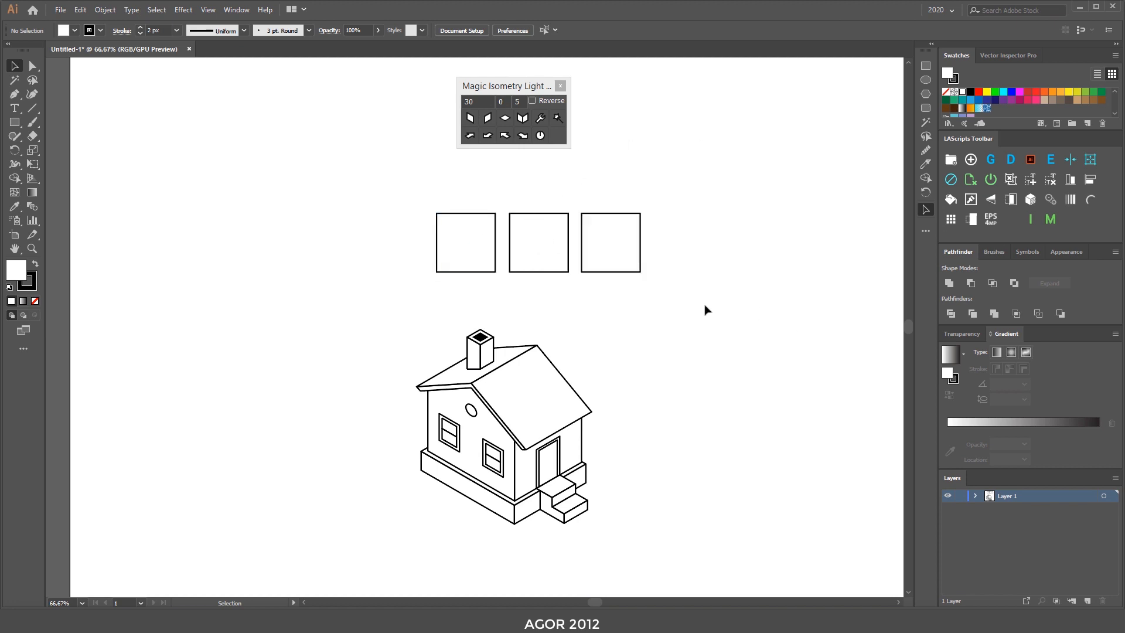
click(479, 230)
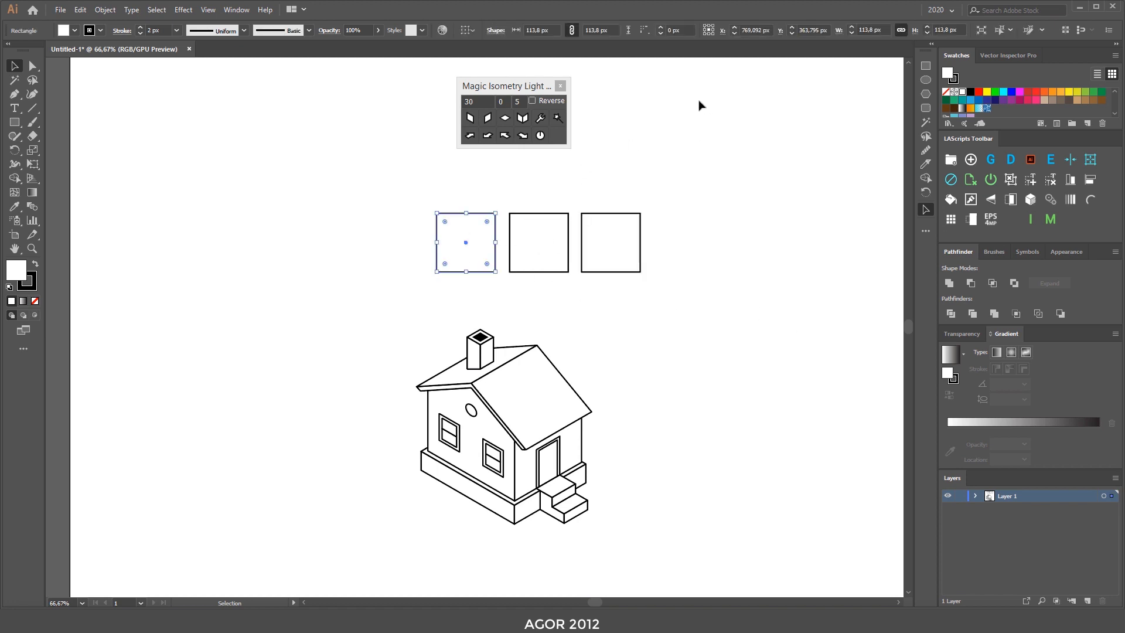
Step: Apply Left to the left square, Right to the middle square and Top to the right square
click(471, 118)
click(675, 170)
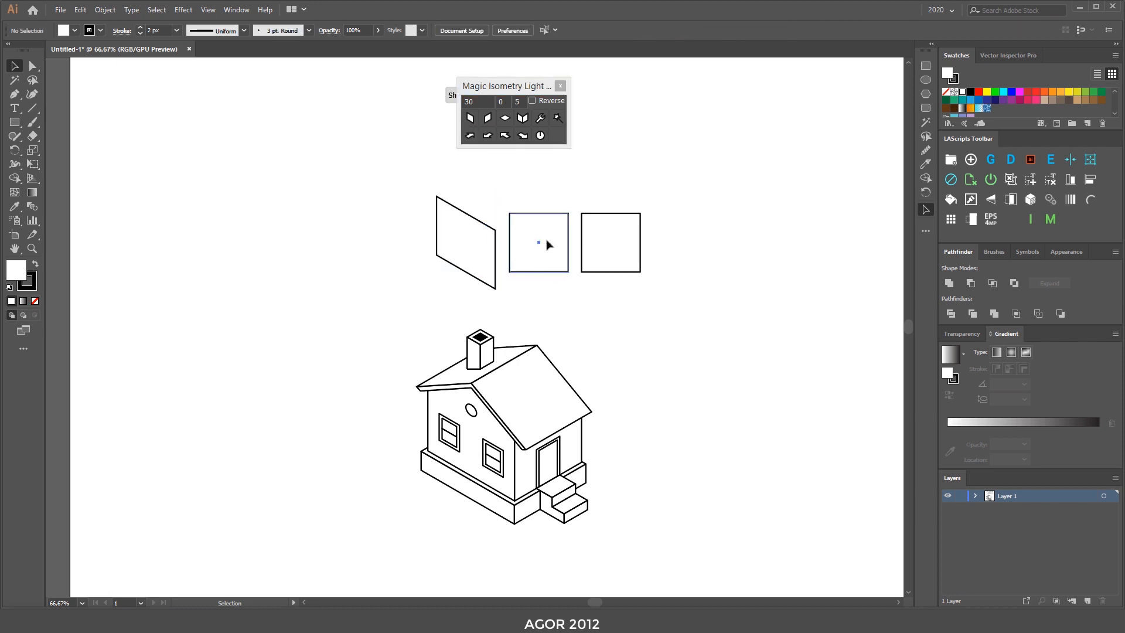
click(548, 244)
click(487, 119)
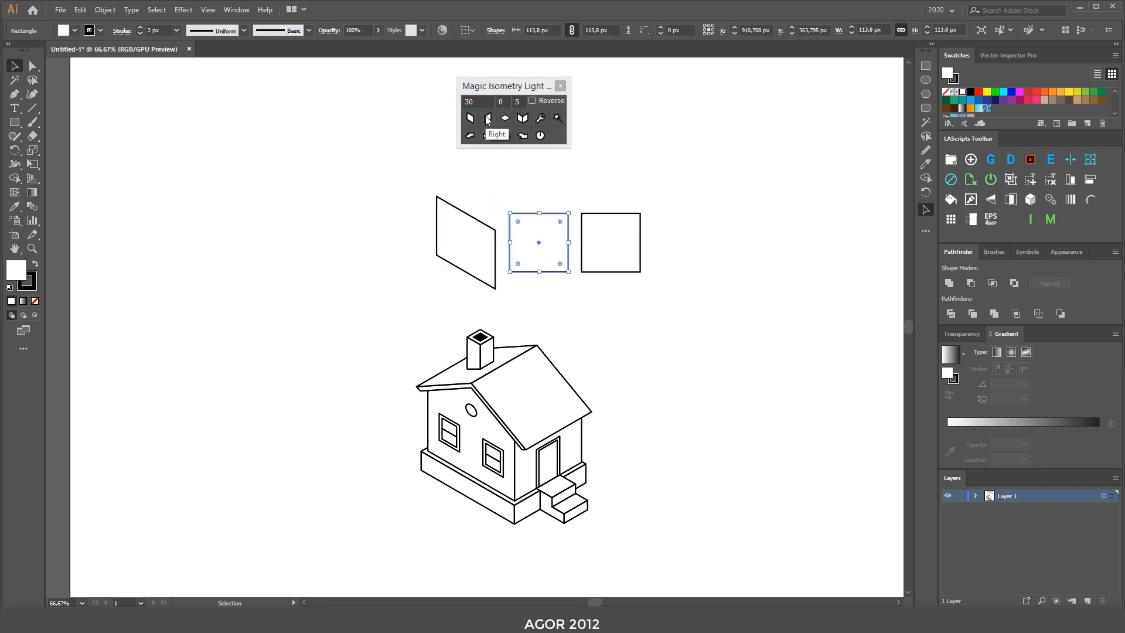
click(645, 187)
click(615, 231)
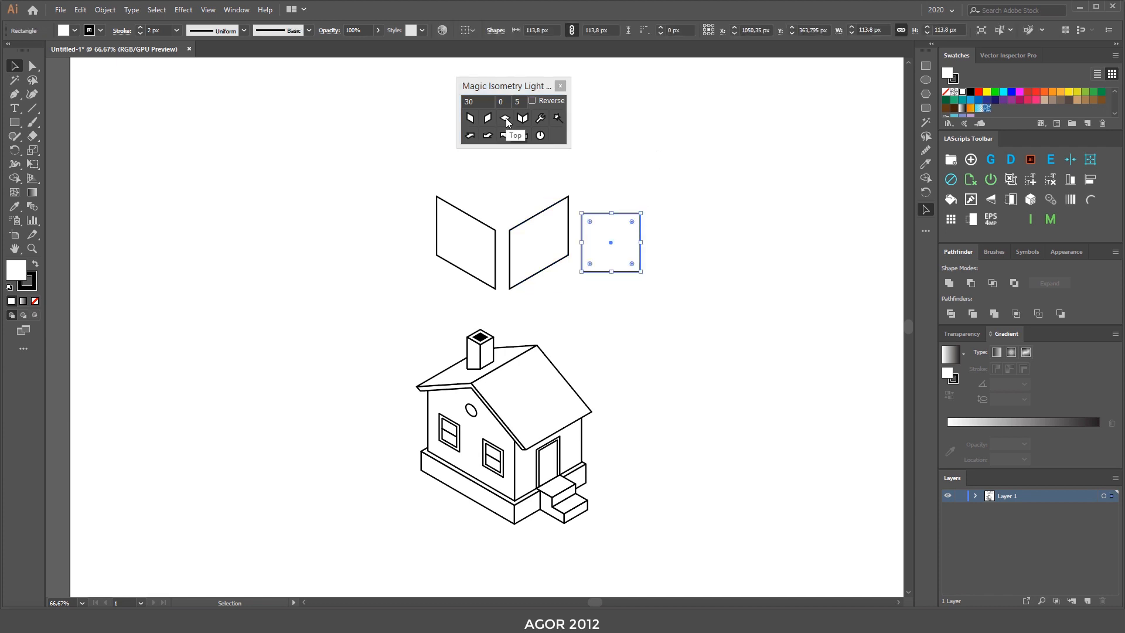
click(505, 118)
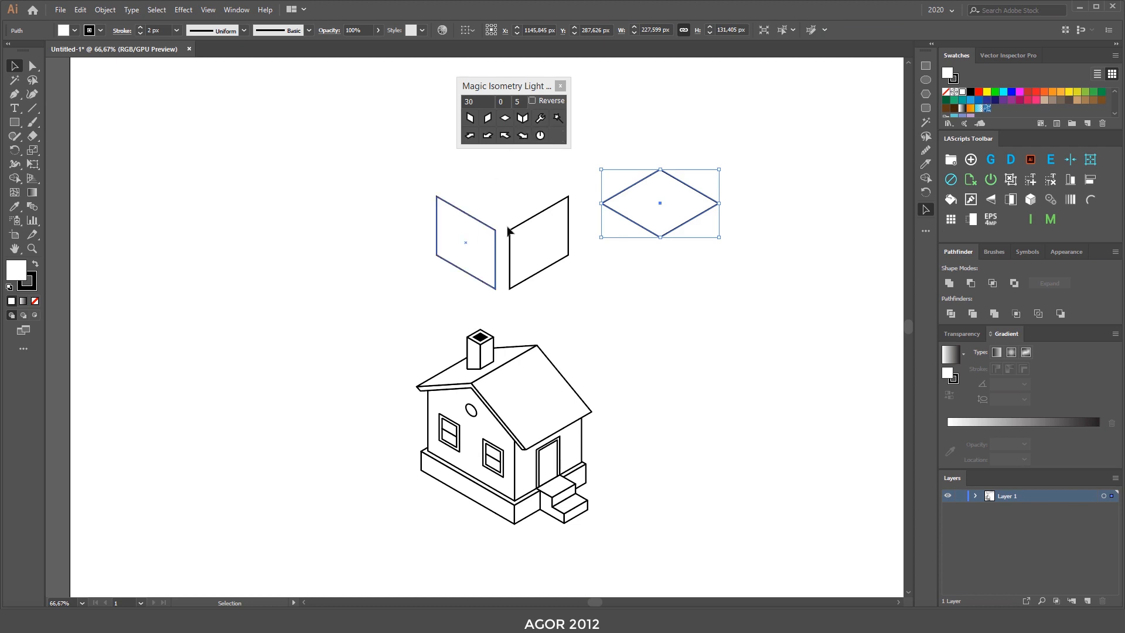
click(66, 149)
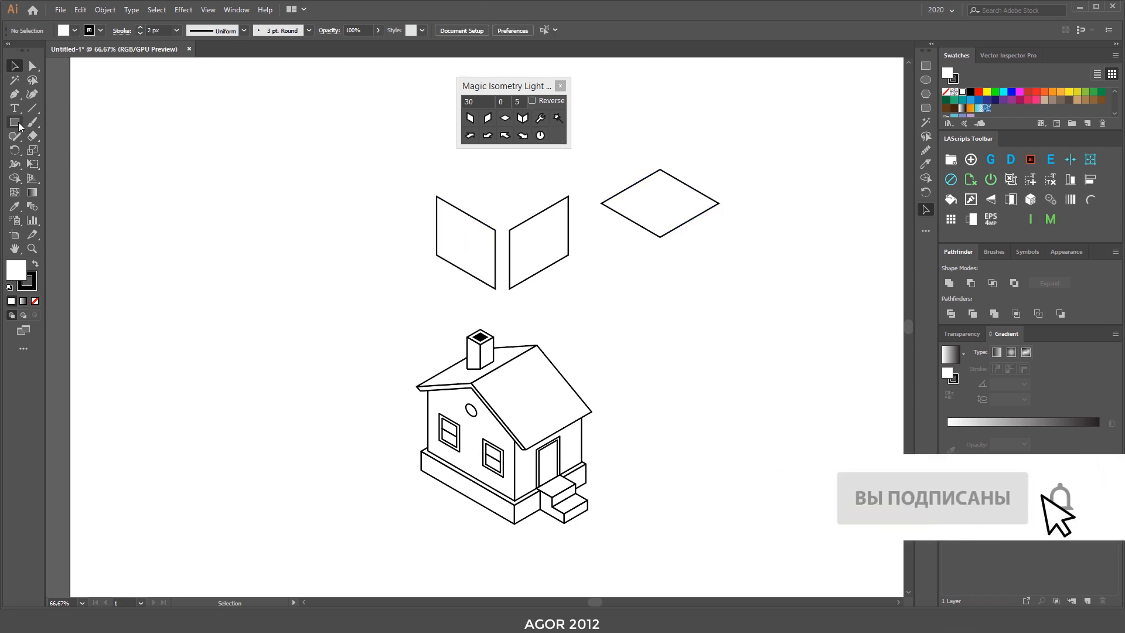
Step: Draw a new square at upper left and convert it with Left+Right into a two-faced corner
key(m)
drag(299, 160, 364, 225)
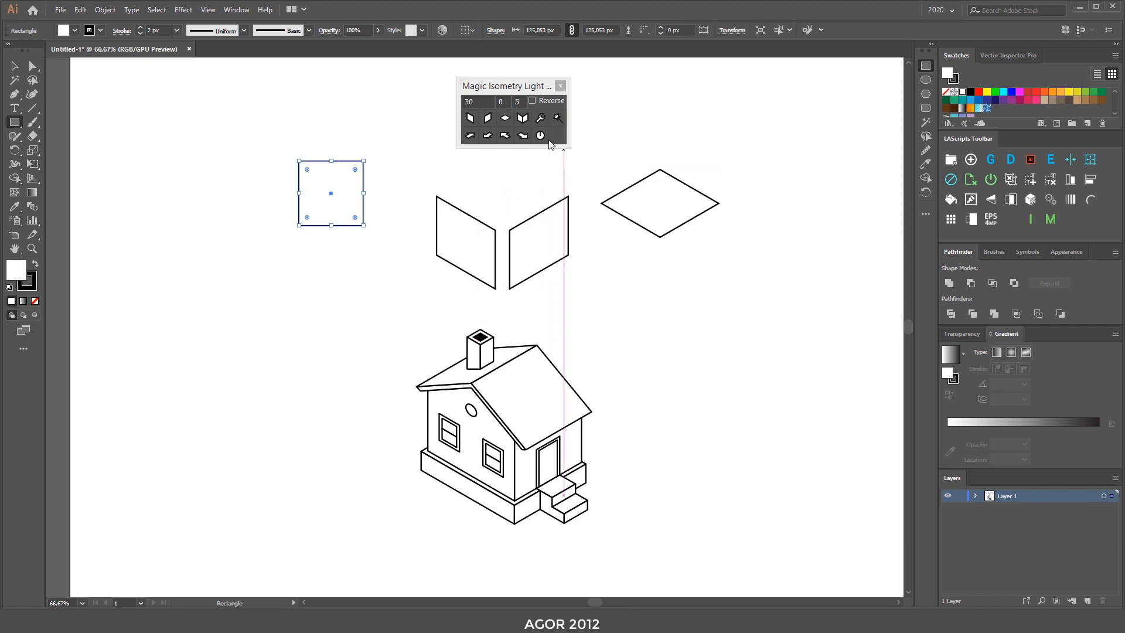
click(519, 122)
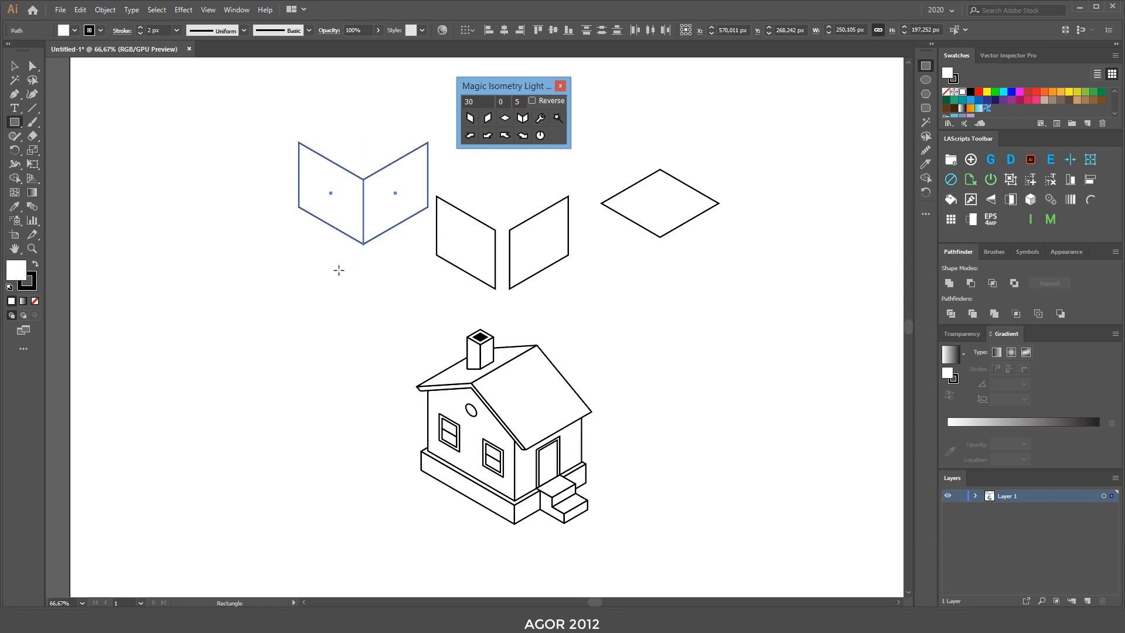
click(15, 66)
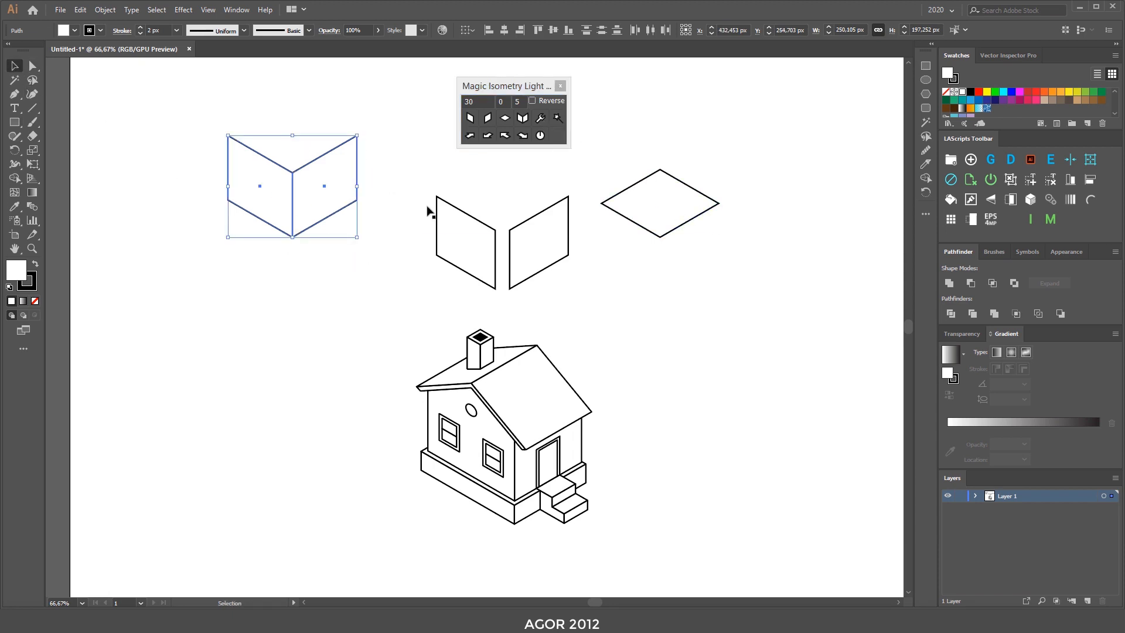
Step: Try joining the two middle side faces with Mount, then undo it
drag(465, 181, 603, 294)
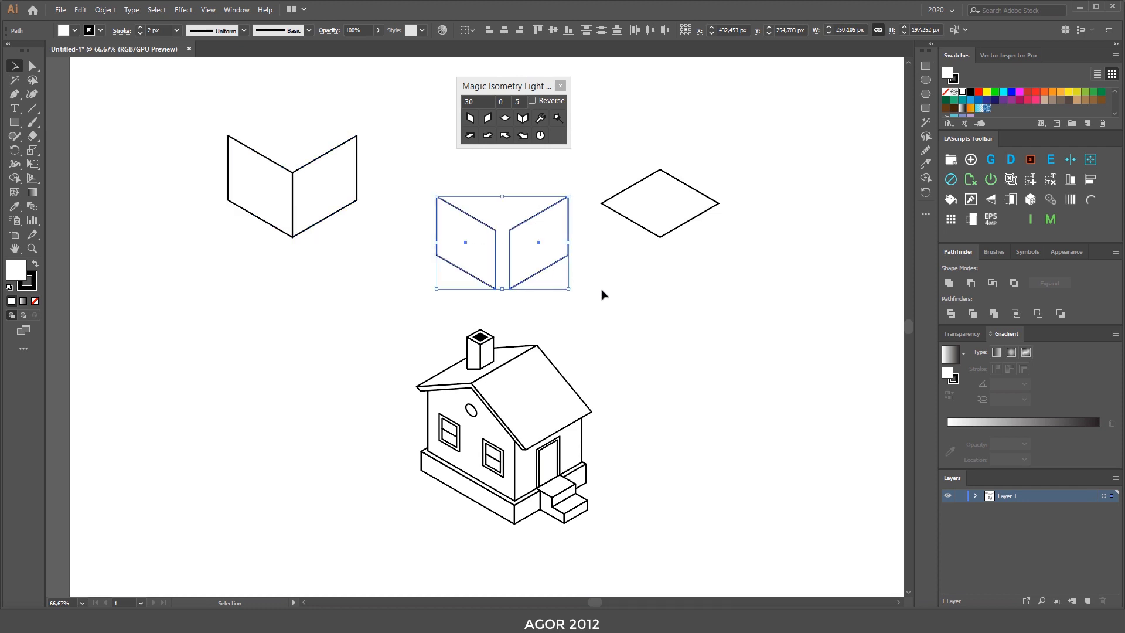
click(540, 121)
click(616, 331)
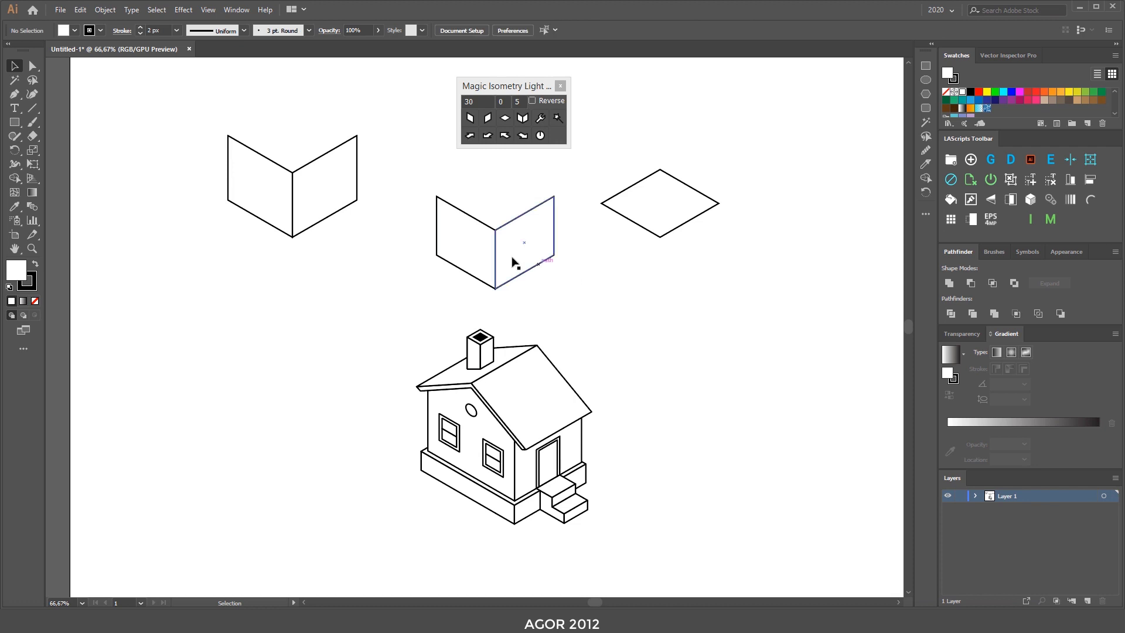
key(ctrl+z)
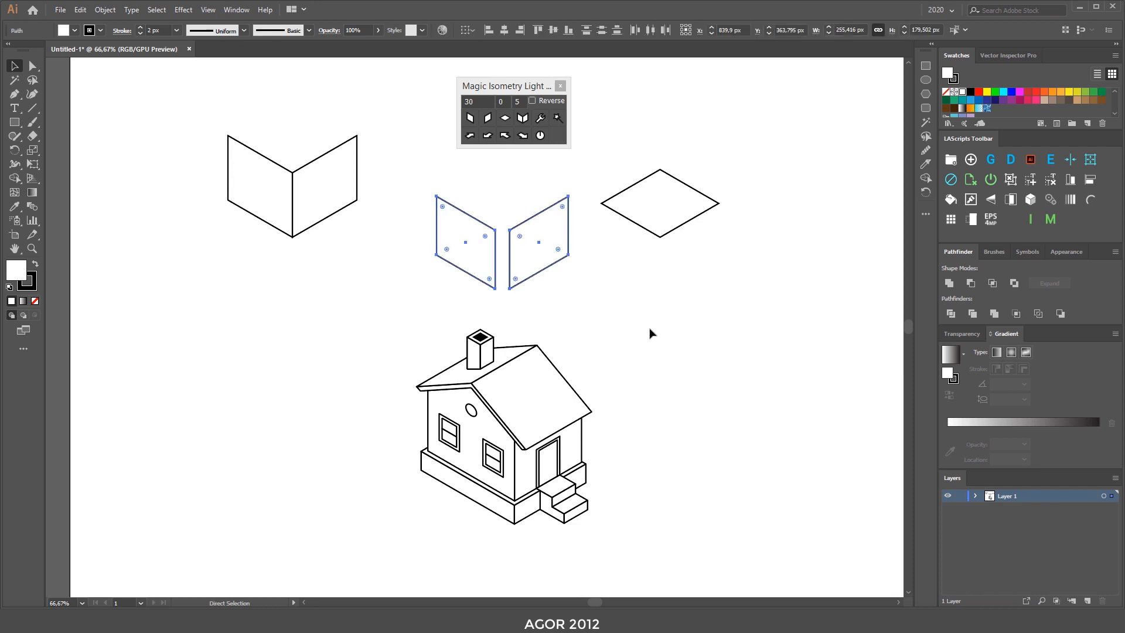
click(650, 331)
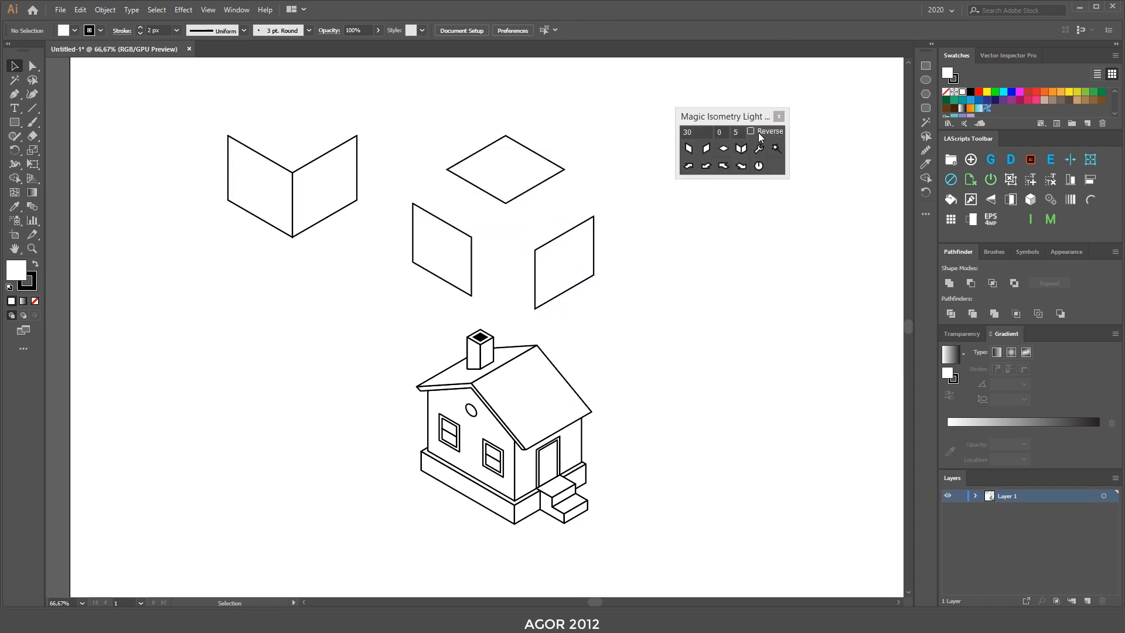
Step: With Reverse enabled, flatten the left face, right face and top diamond, then disable Reverse
click(750, 131)
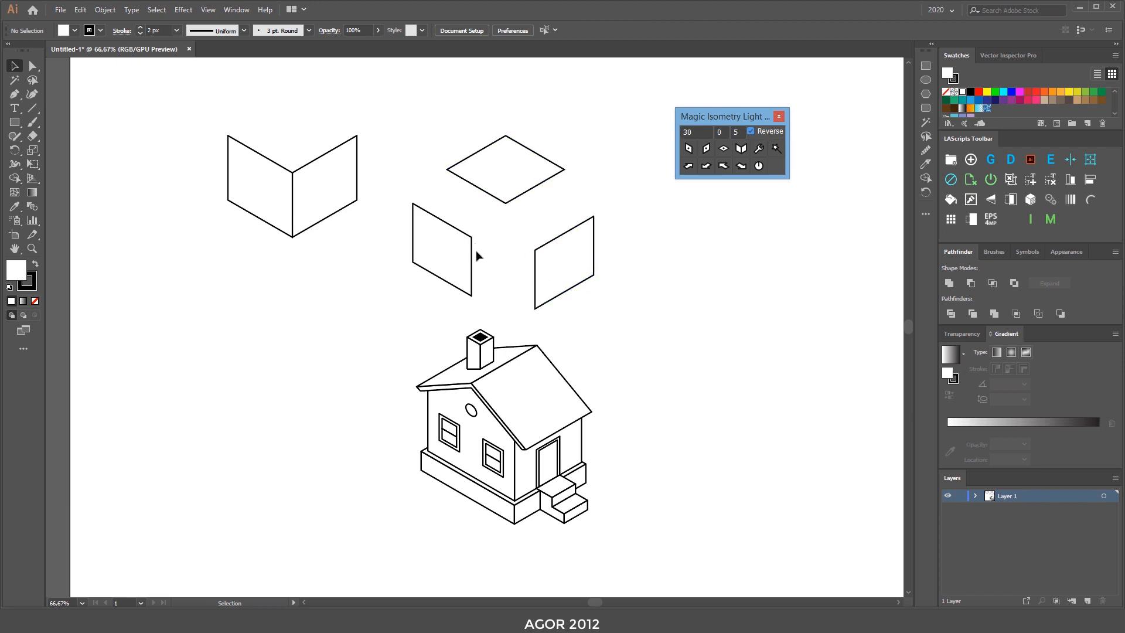
click(447, 246)
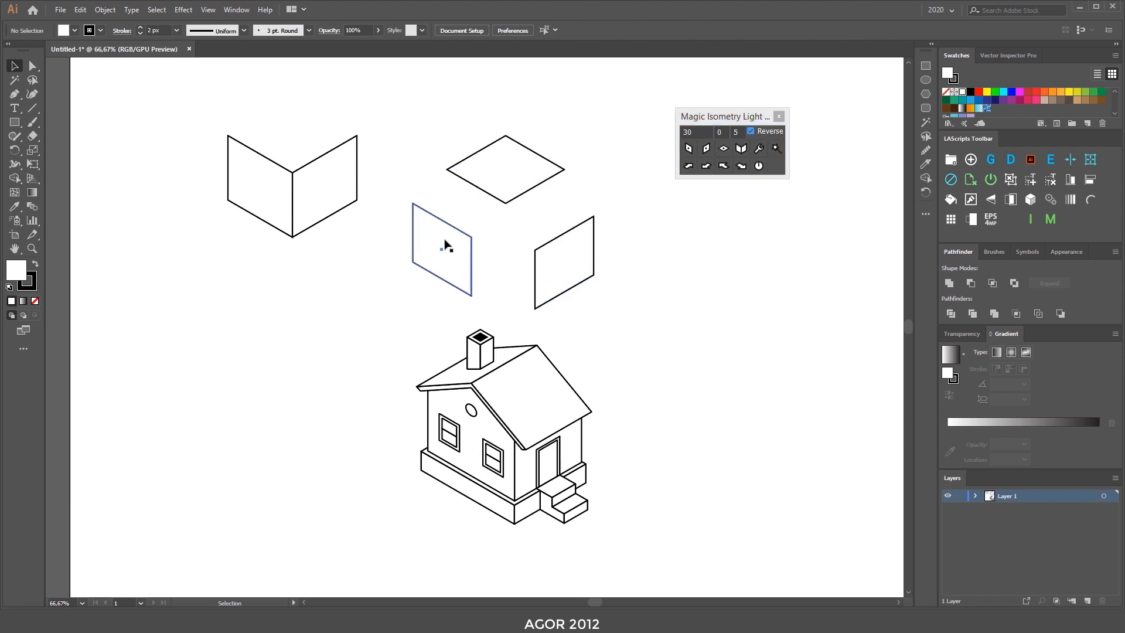
click(688, 150)
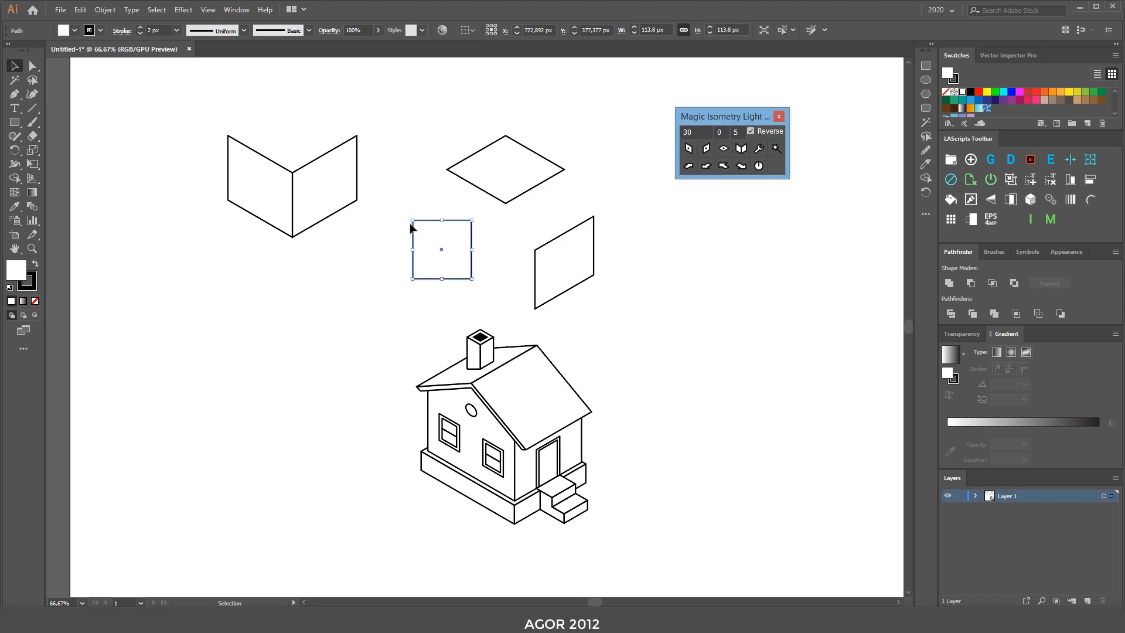
click(573, 233)
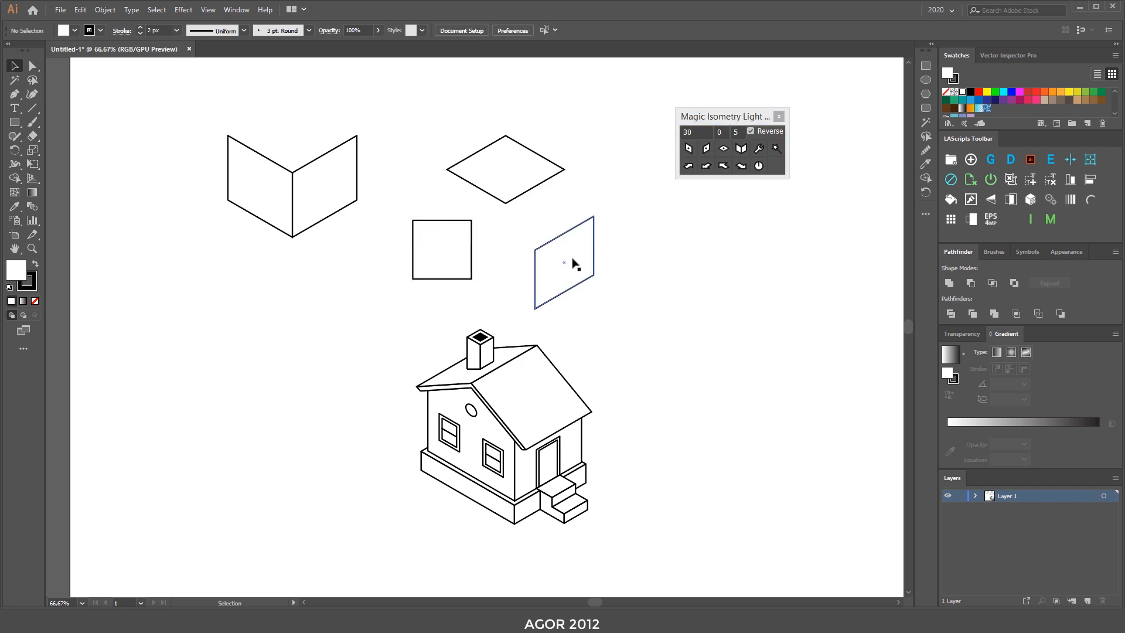
click(711, 150)
click(545, 171)
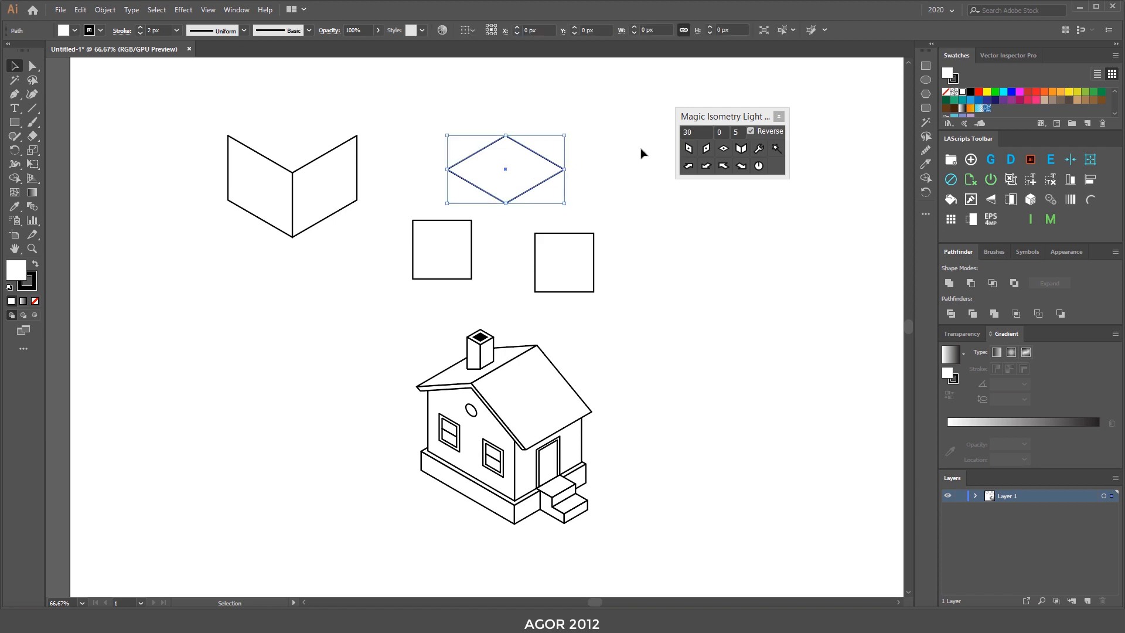
click(723, 148)
click(592, 173)
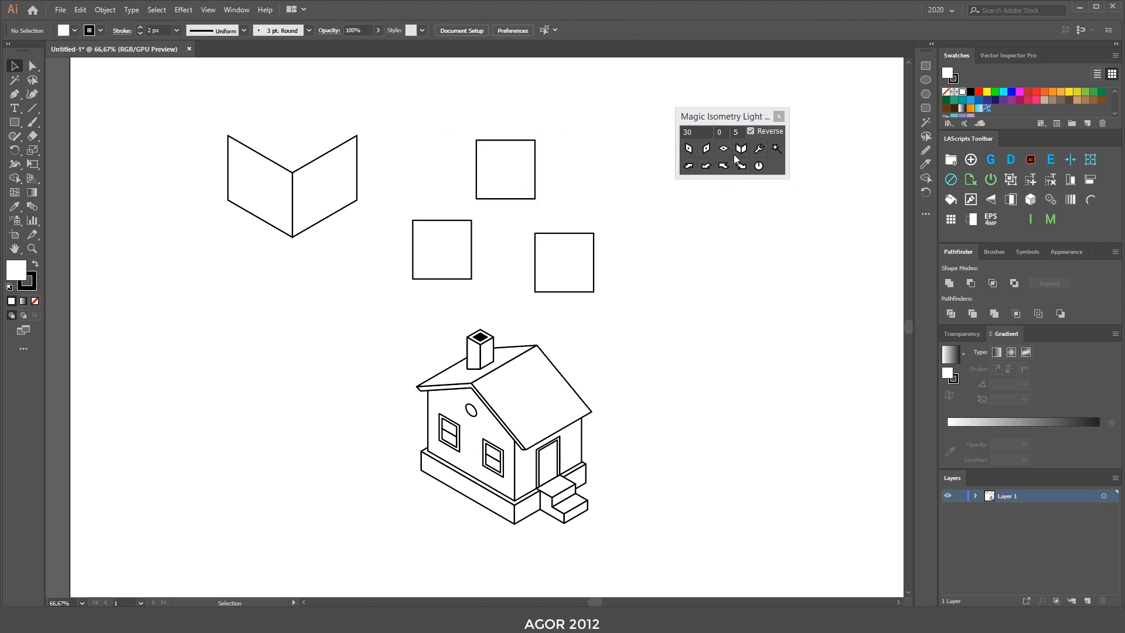
click(752, 131)
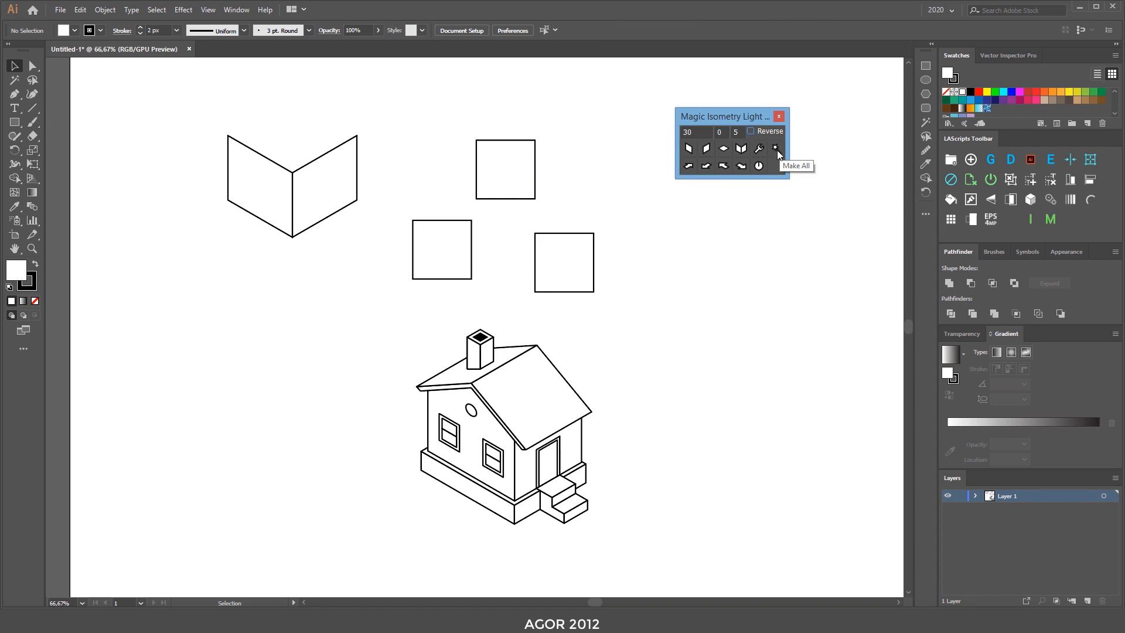
Step: Reposition the lower-left square, select all three squares and assemble them into an isometric cube
drag(460, 261, 486, 272)
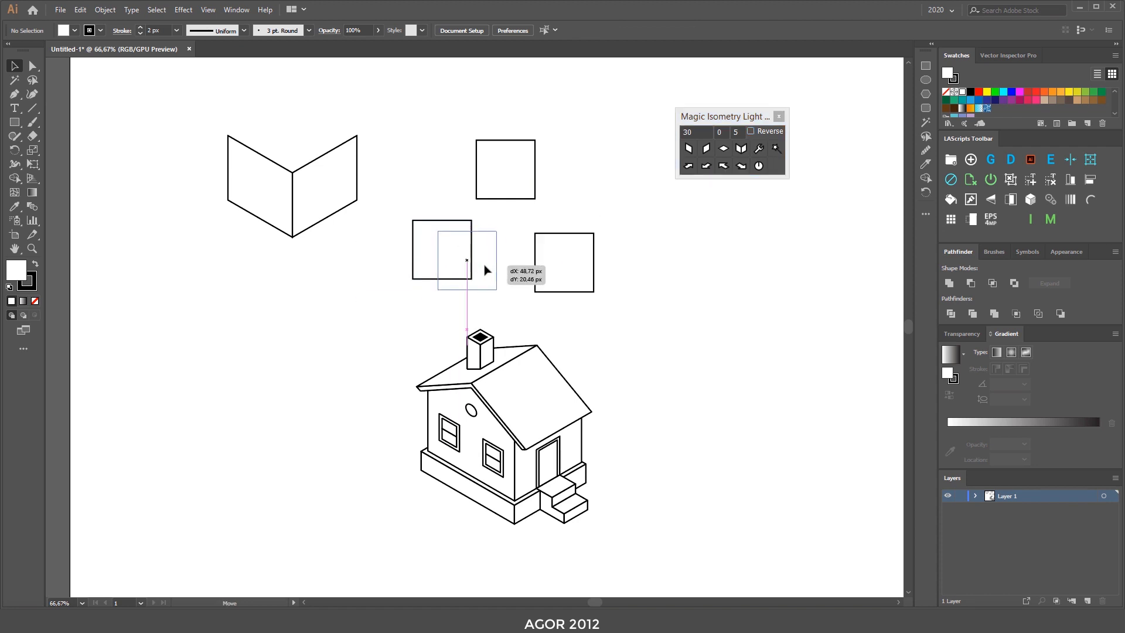
click(585, 197)
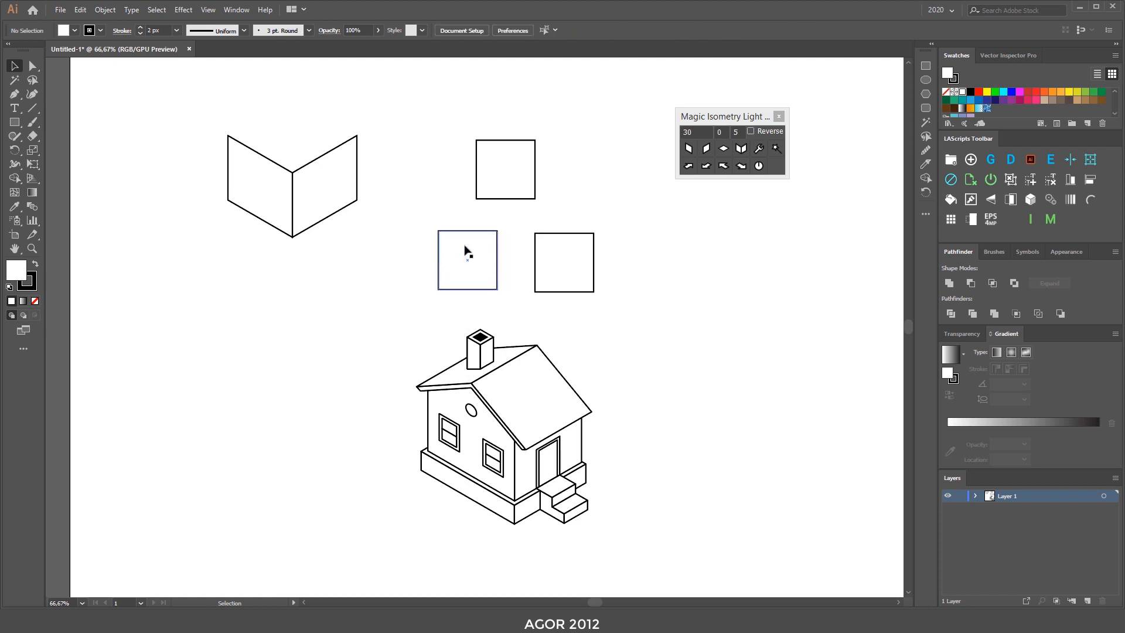
click(469, 252)
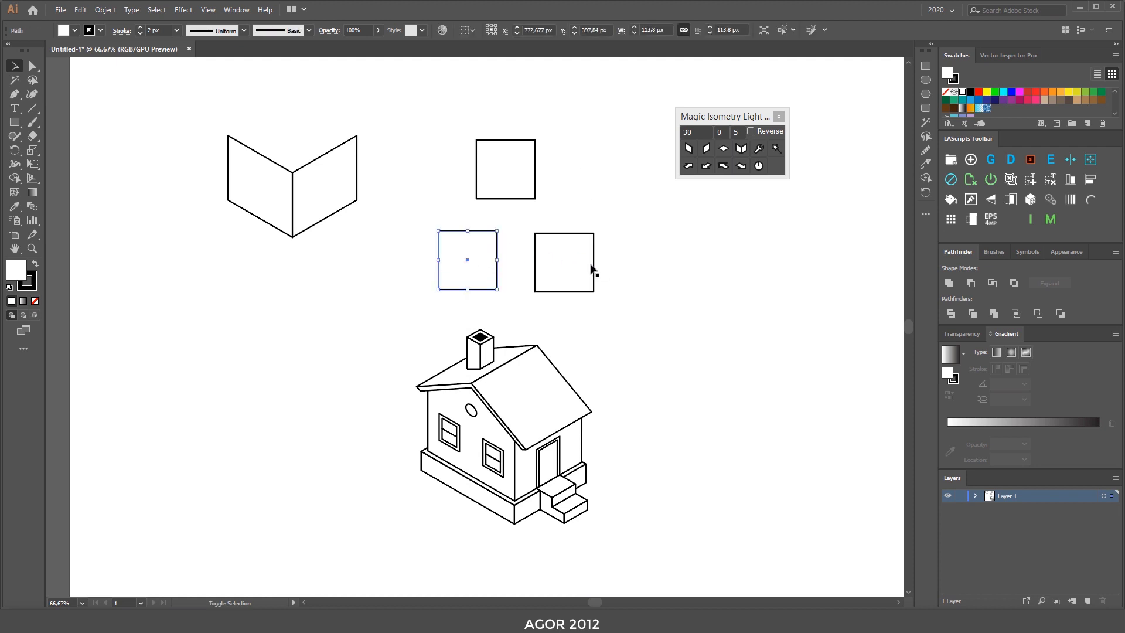
shift+click(571, 262)
shift+click(517, 173)
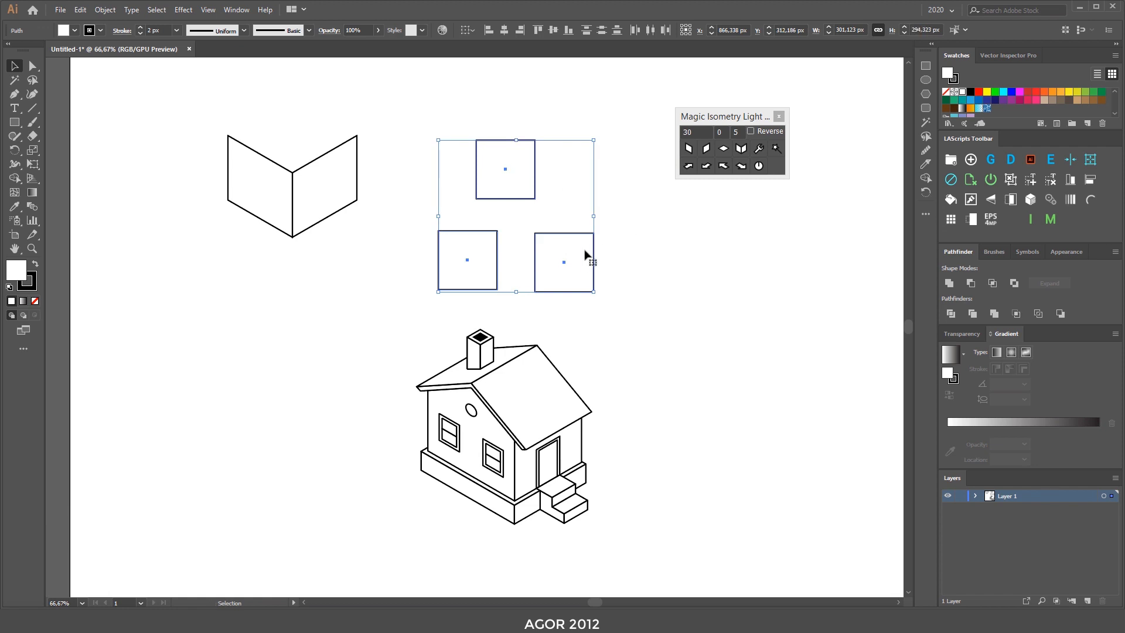
click(777, 149)
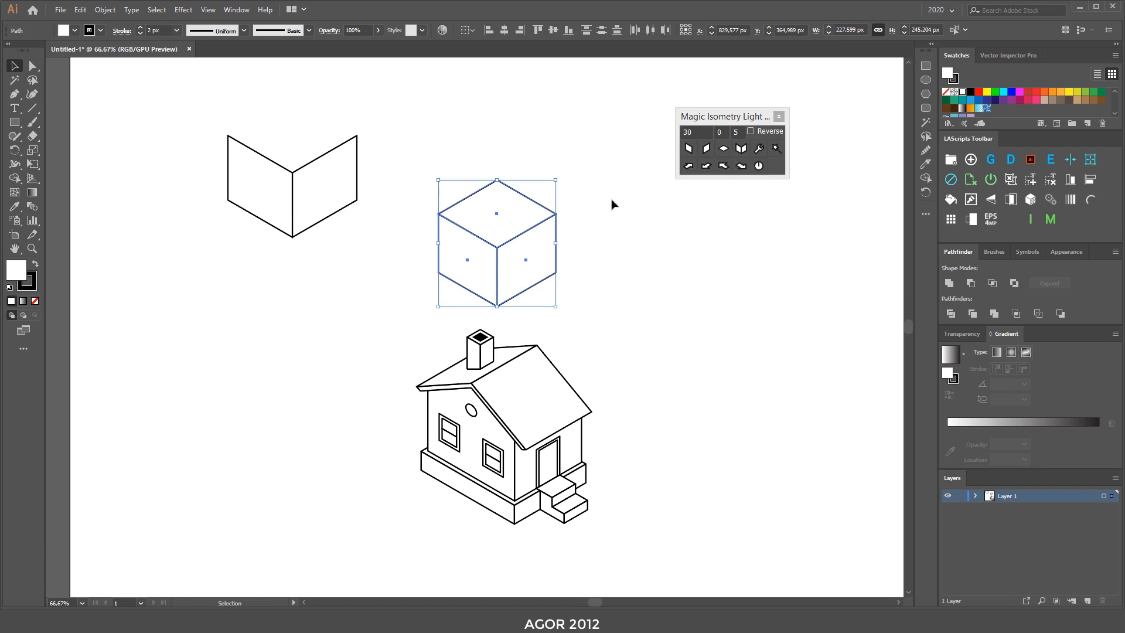
Step: Nudge the cube along the 2, 8, 4 and 10 o'clock isometric directions
click(689, 167)
click(690, 166)
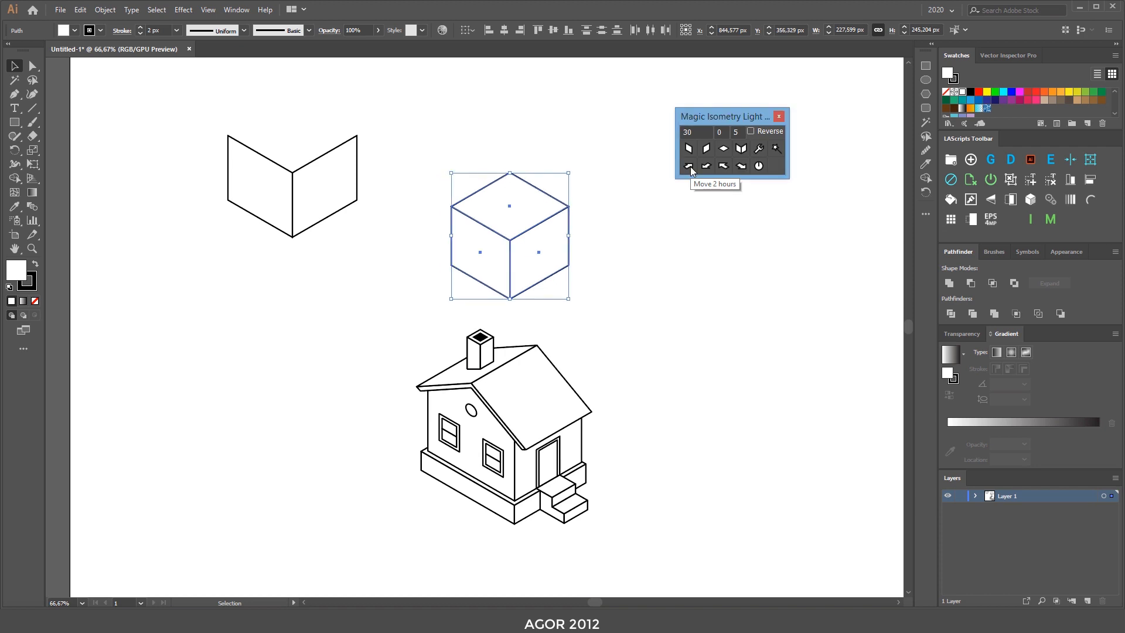
click(690, 166)
click(691, 167)
click(690, 166)
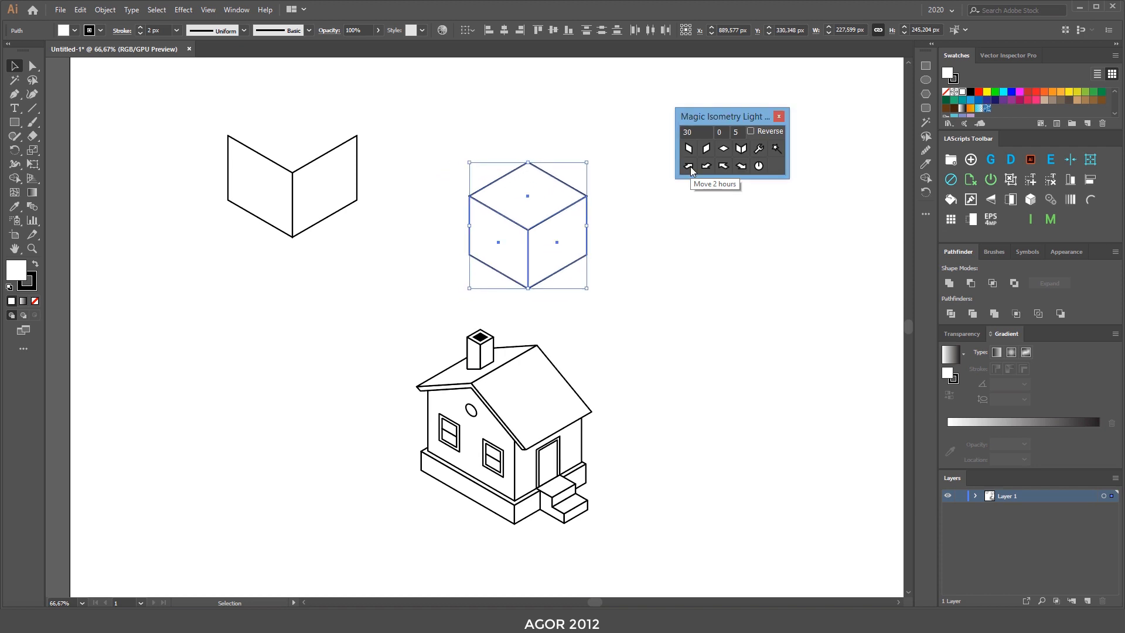
click(709, 167)
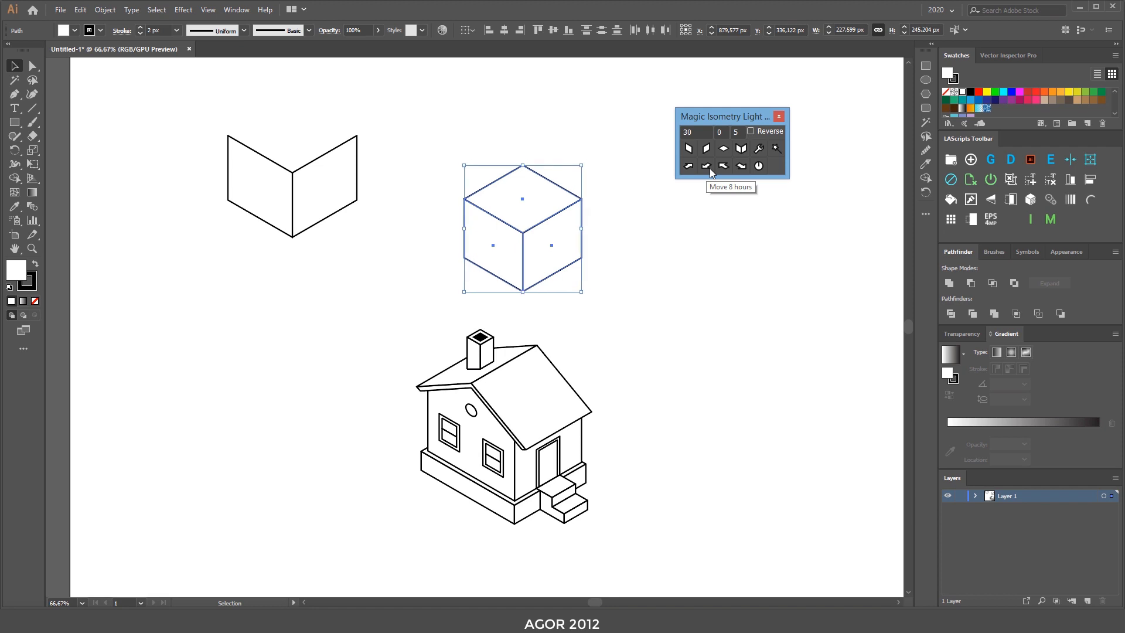
click(709, 168)
click(709, 168)
click(709, 168)
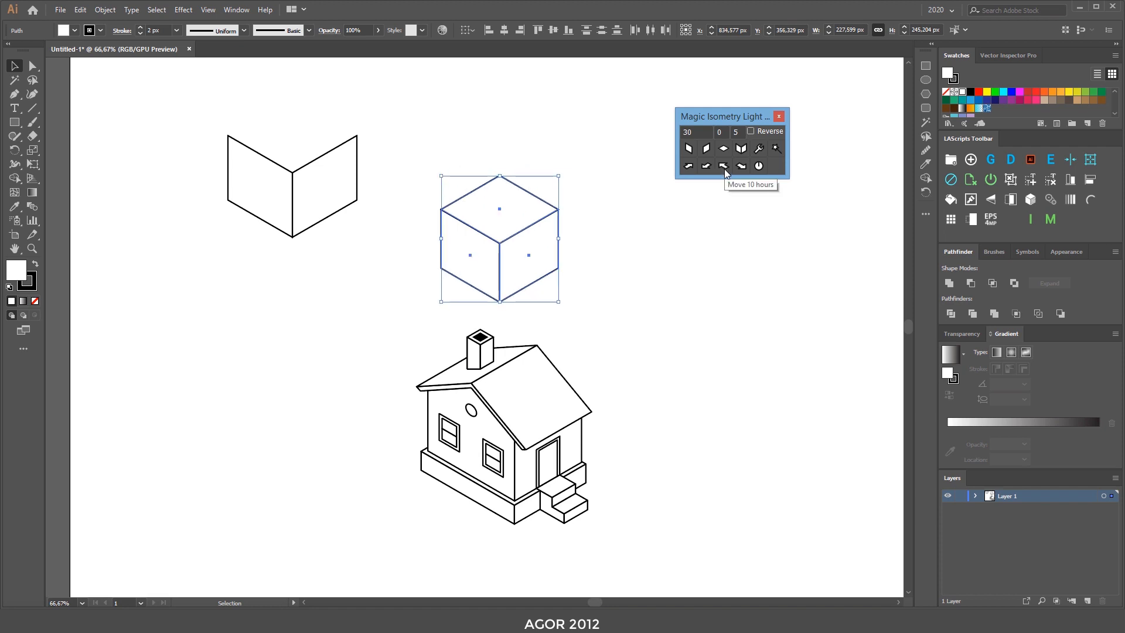
click(724, 167)
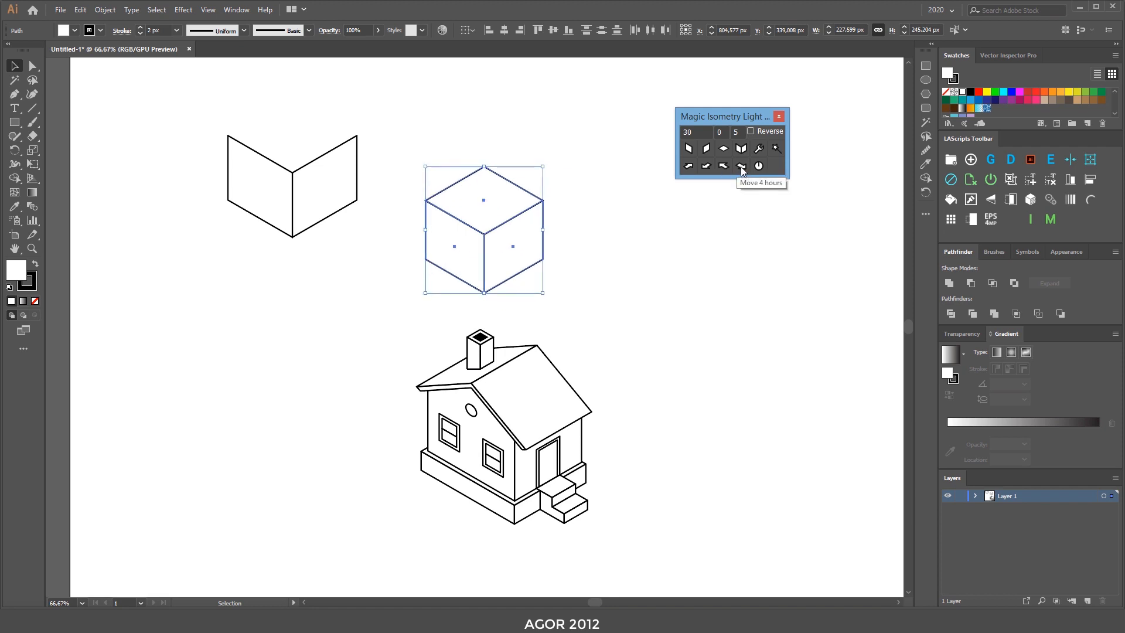
click(742, 168)
click(741, 168)
Step: Set the move distance to 50, shift the cube up-left, and draw a rectangle at right
double_click(736, 132)
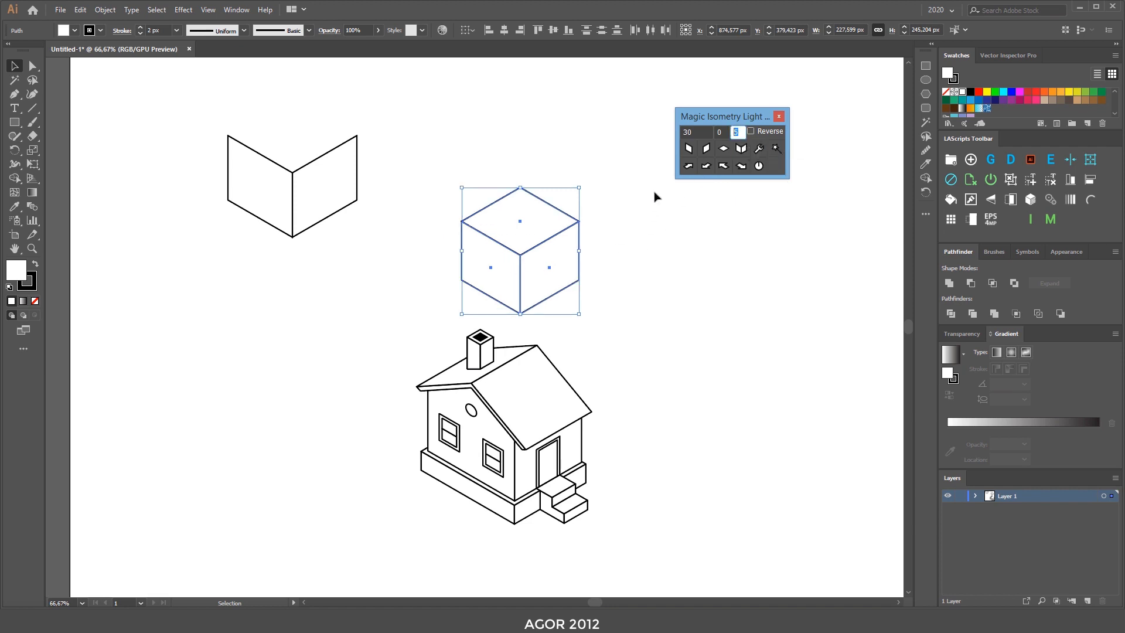
click(723, 163)
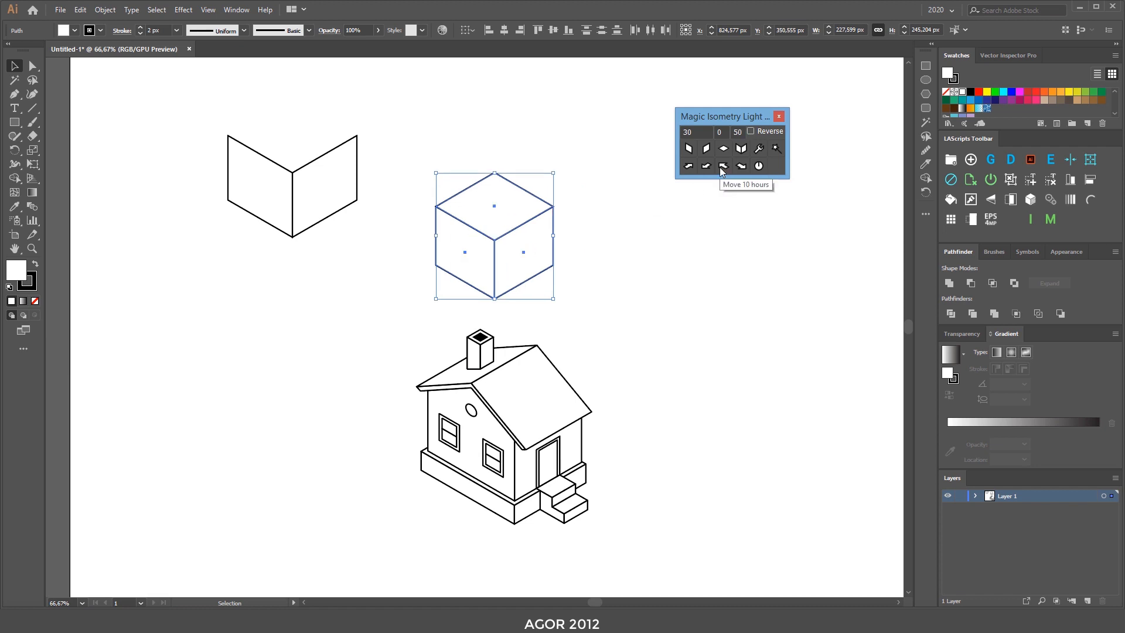
click(720, 167)
click(720, 167)
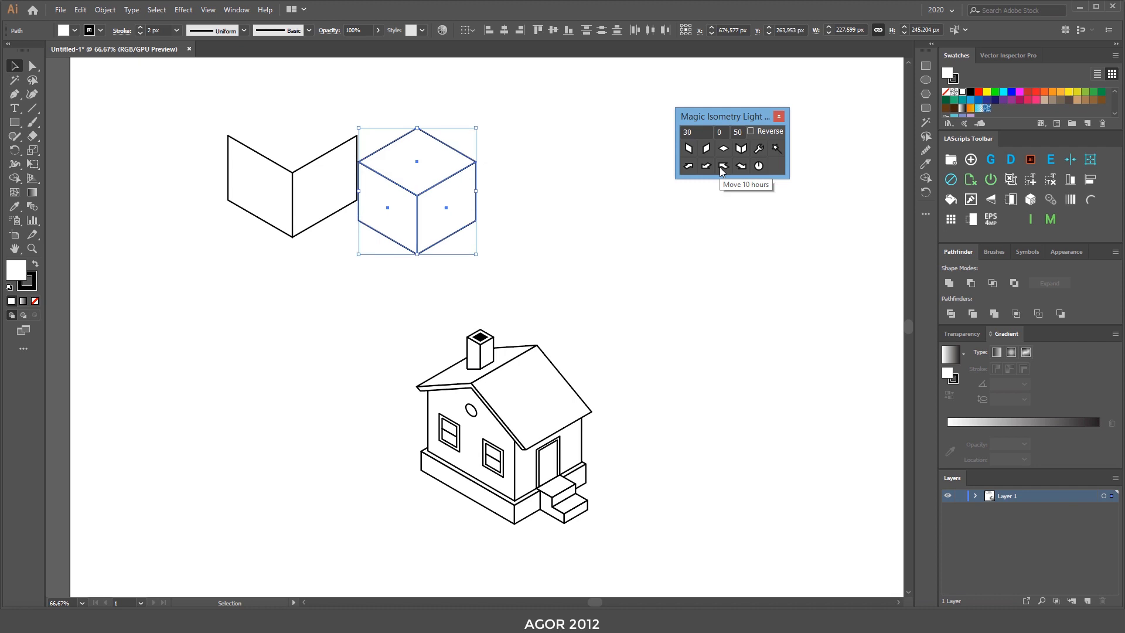
drag(736, 334, 736, 334)
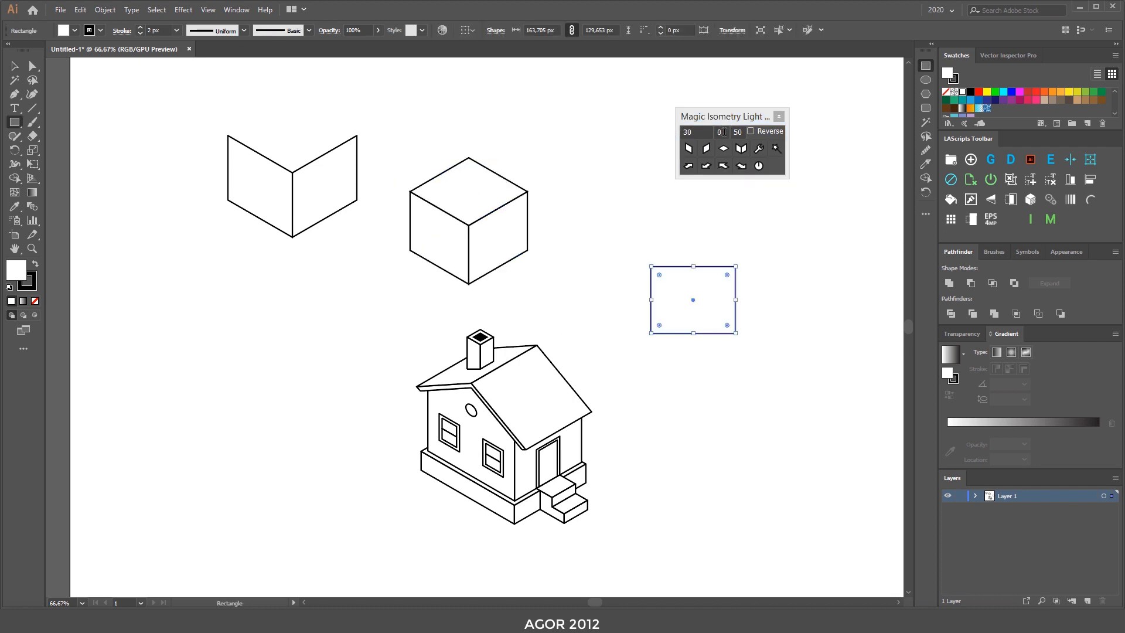
Step: Set the angle to 20 and skew the rectangle into an isometric left face, undoing and reapplying once
double_click(724, 132)
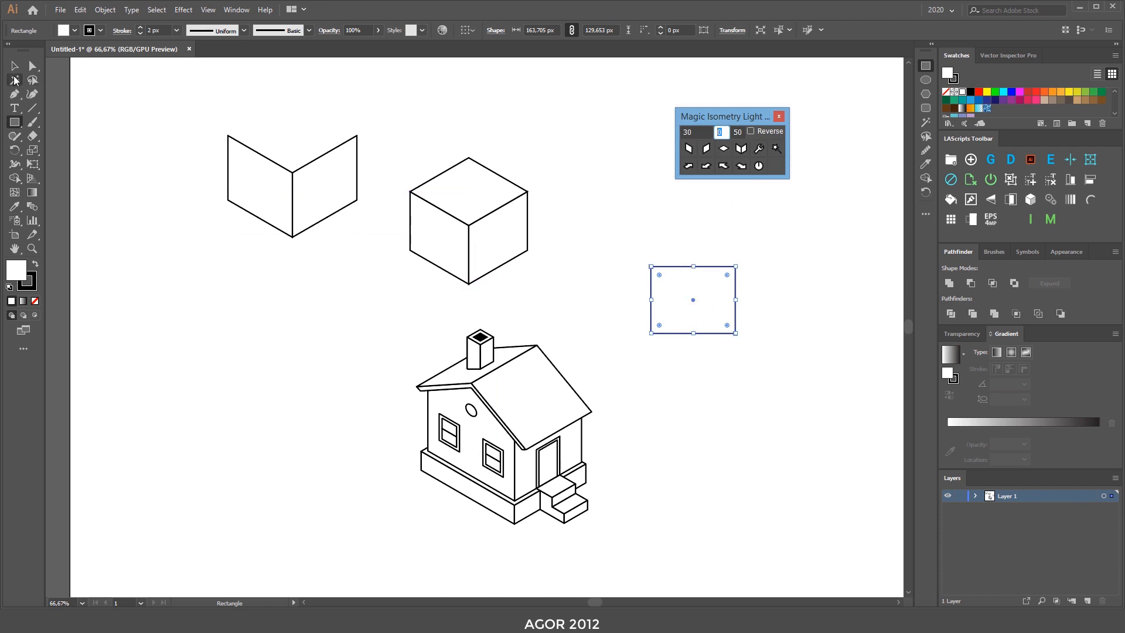
click(688, 149)
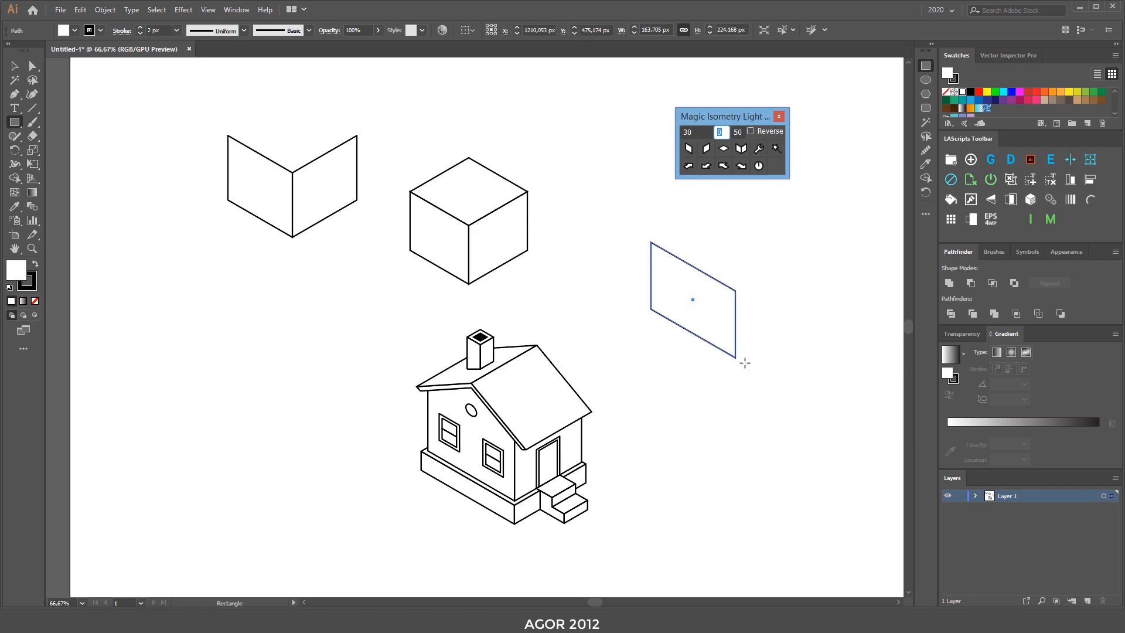
key(ctrl+z)
text(20)
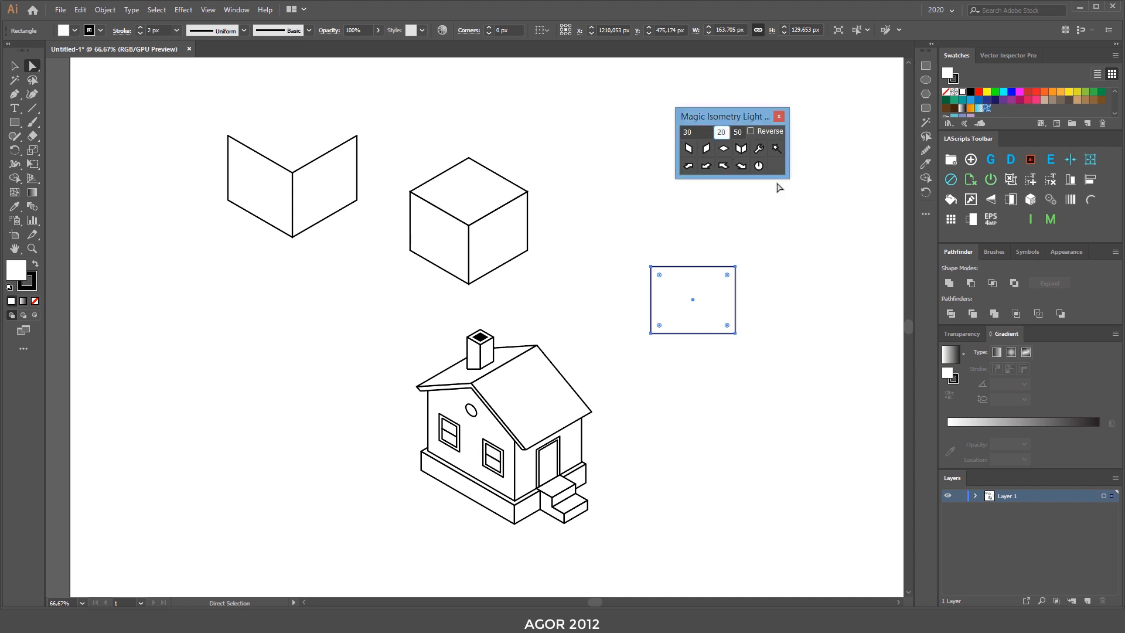
click(690, 152)
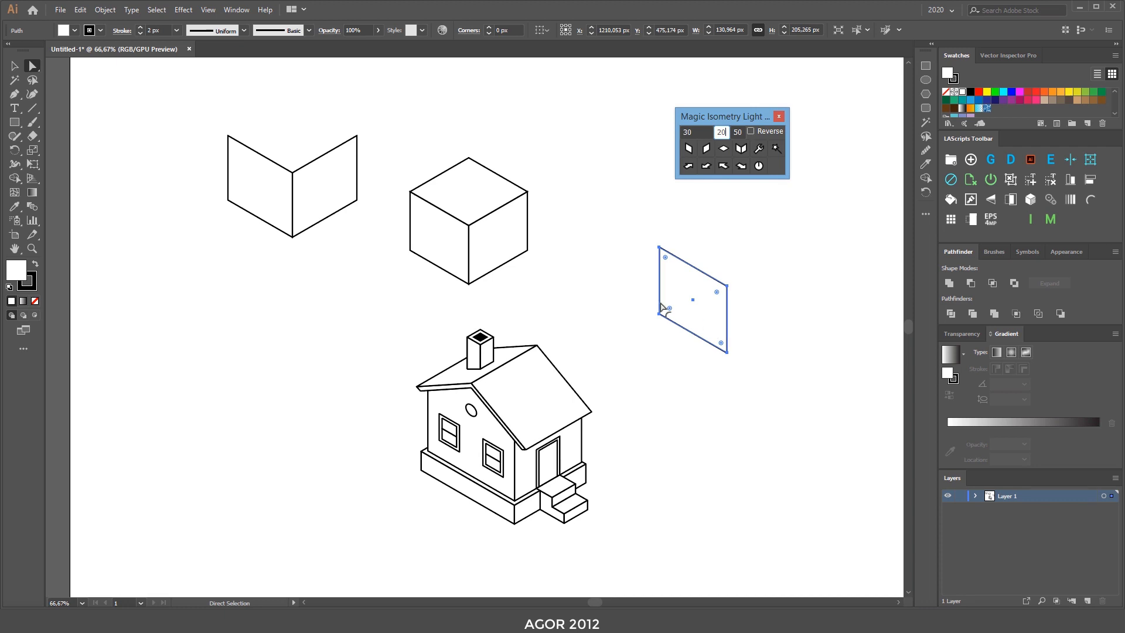
click(727, 352)
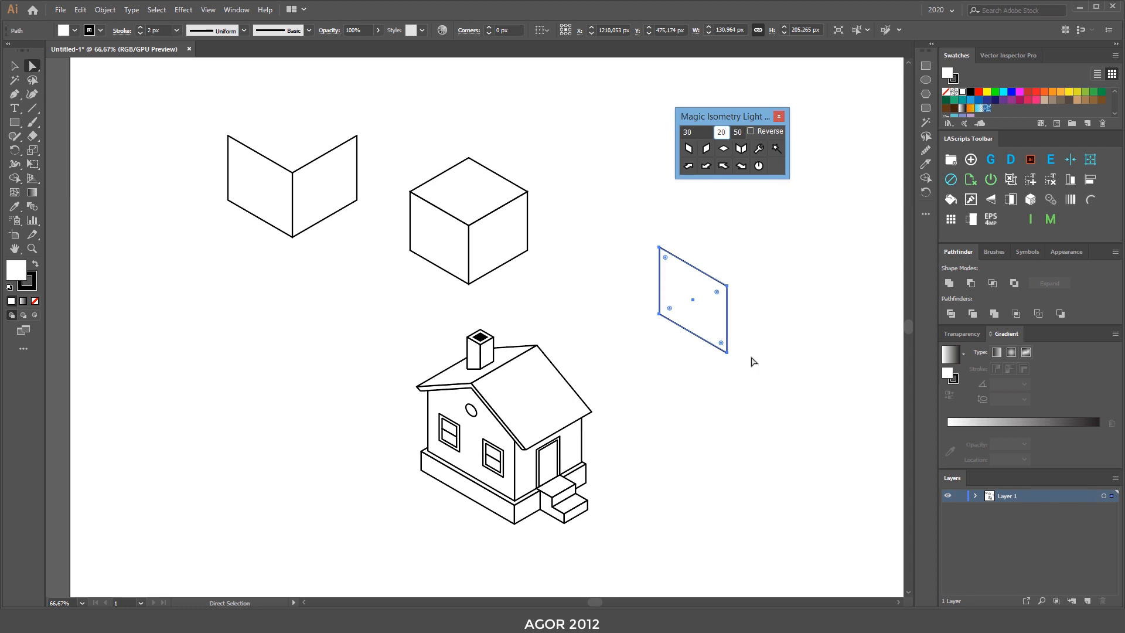
click(693, 352)
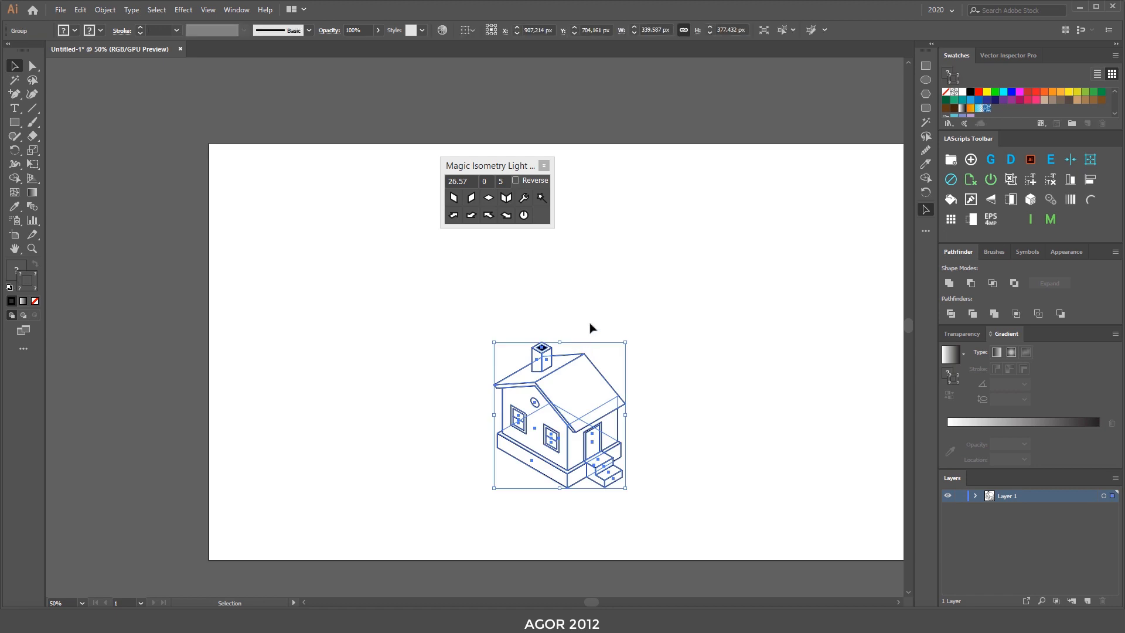
Step: Move the house left and down on the artboard and zoom in to frame it
drag(572, 366, 360, 370)
click(624, 195)
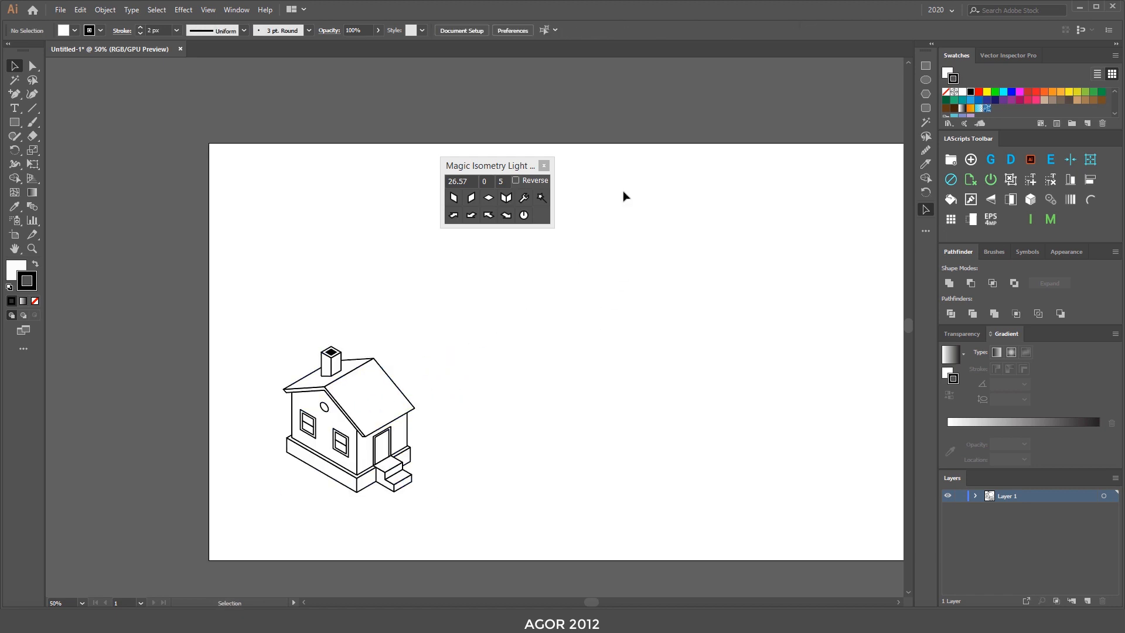
key(ctrl+1)
scroll(613, 239, down, 3)
scroll(613, 239, left, 3)
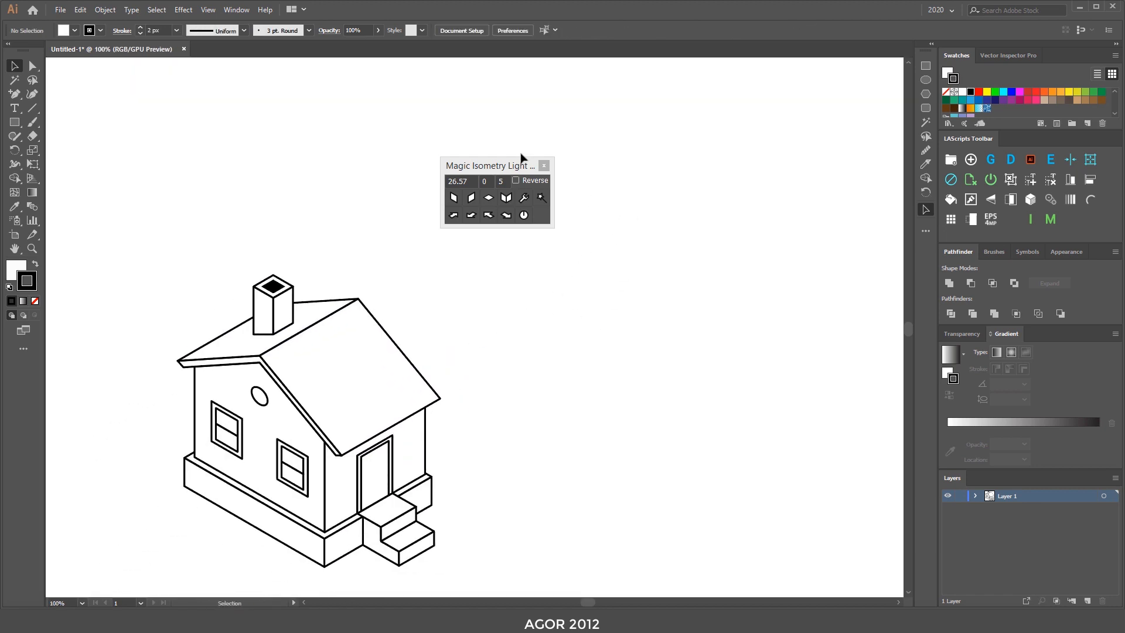
drag(519, 165, 663, 84)
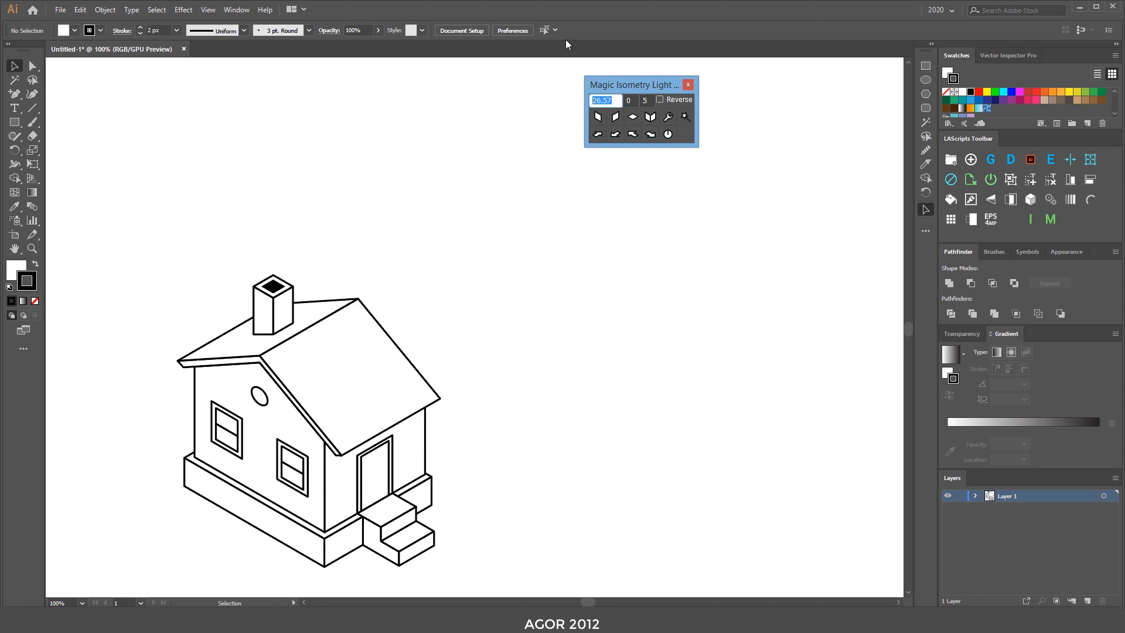
Step: Set the Magic Isometry angle back to 30
text(30)
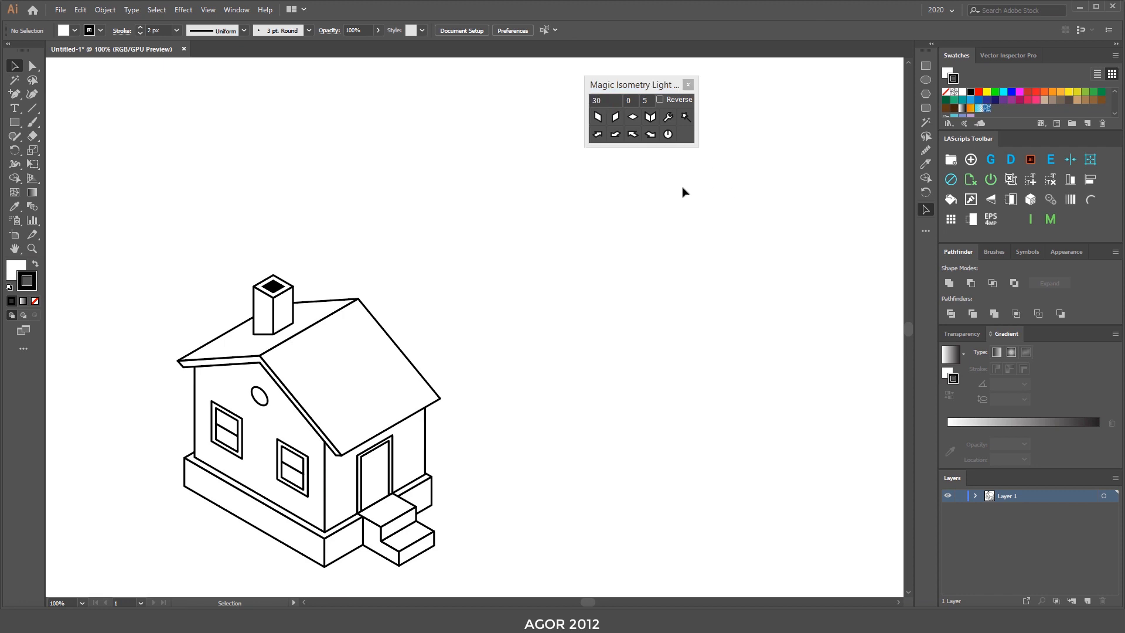
drag(553, 253, 519, 191)
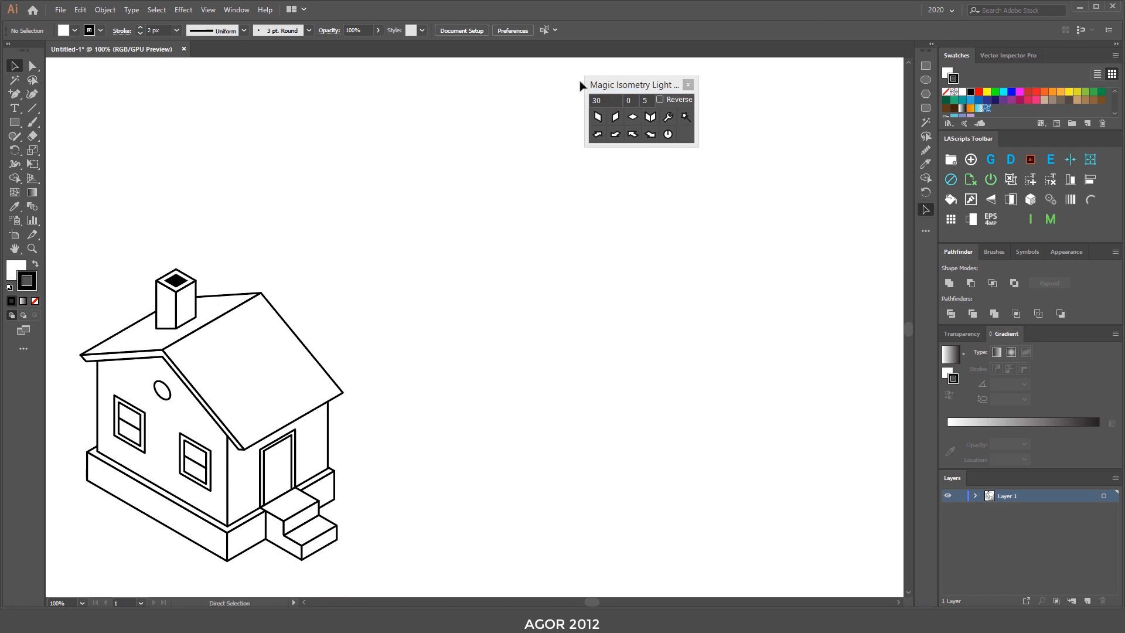
key(ctrl+minus)
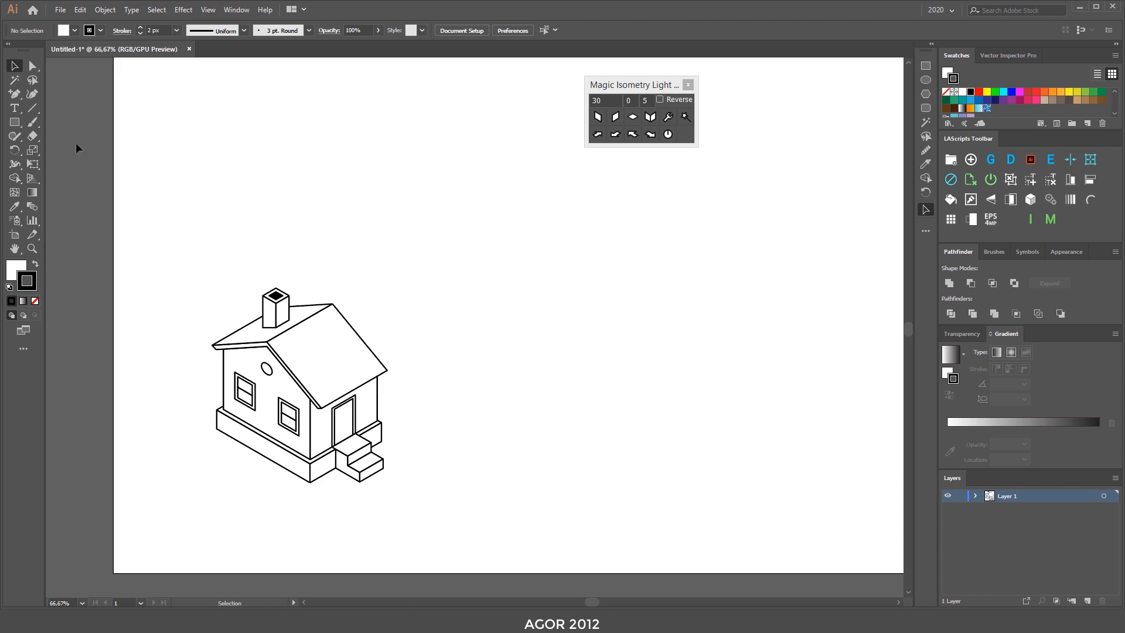
Step: Draw two thin base strips right of the house and a tall square above them
click(15, 122)
drag(510, 380, 646, 403)
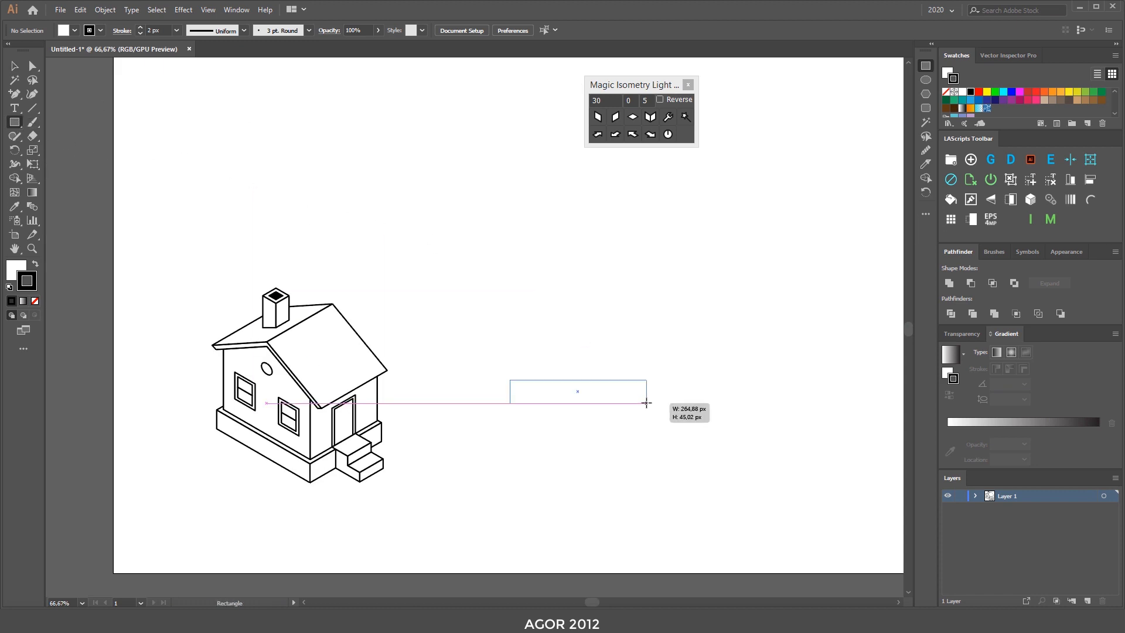
key(v)
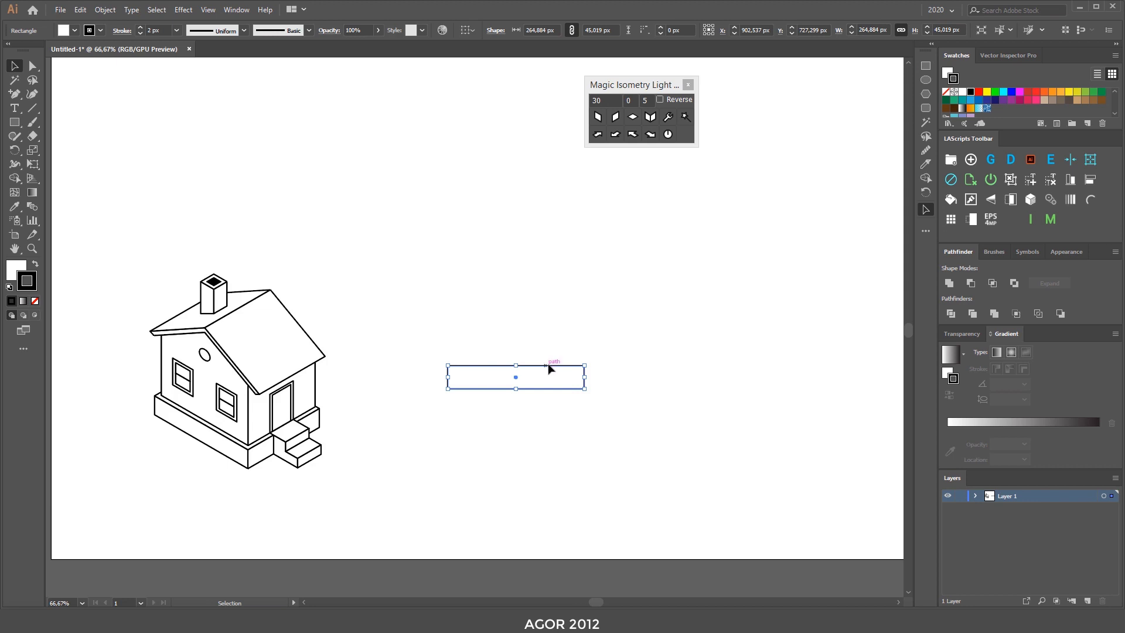
drag(548, 374, 707, 378)
click(725, 319)
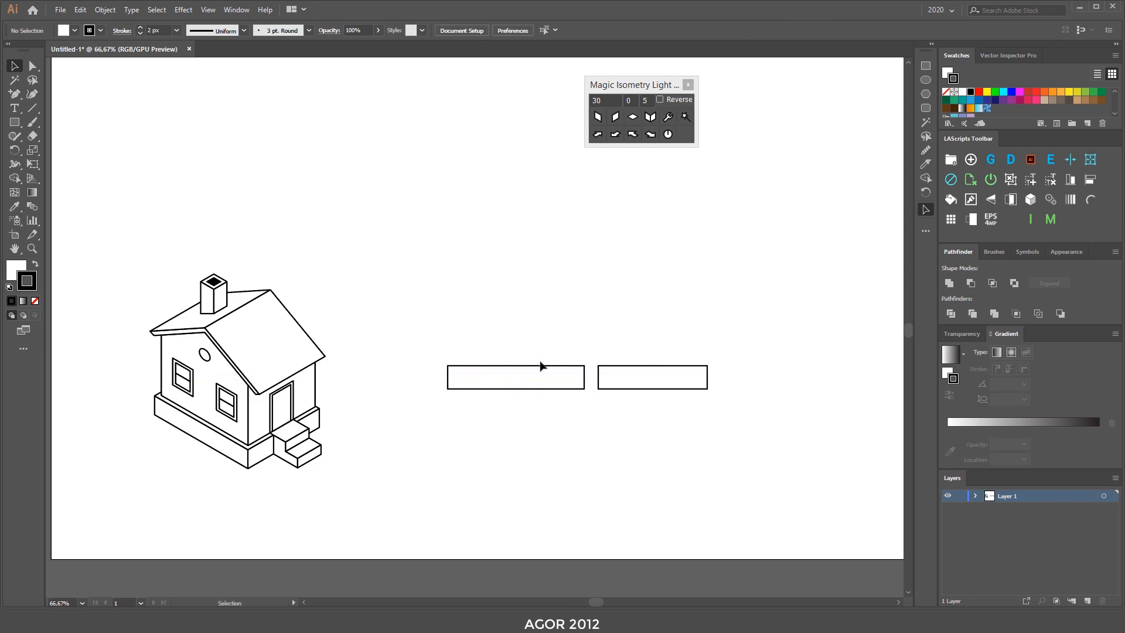
drag(535, 366, 517, 263)
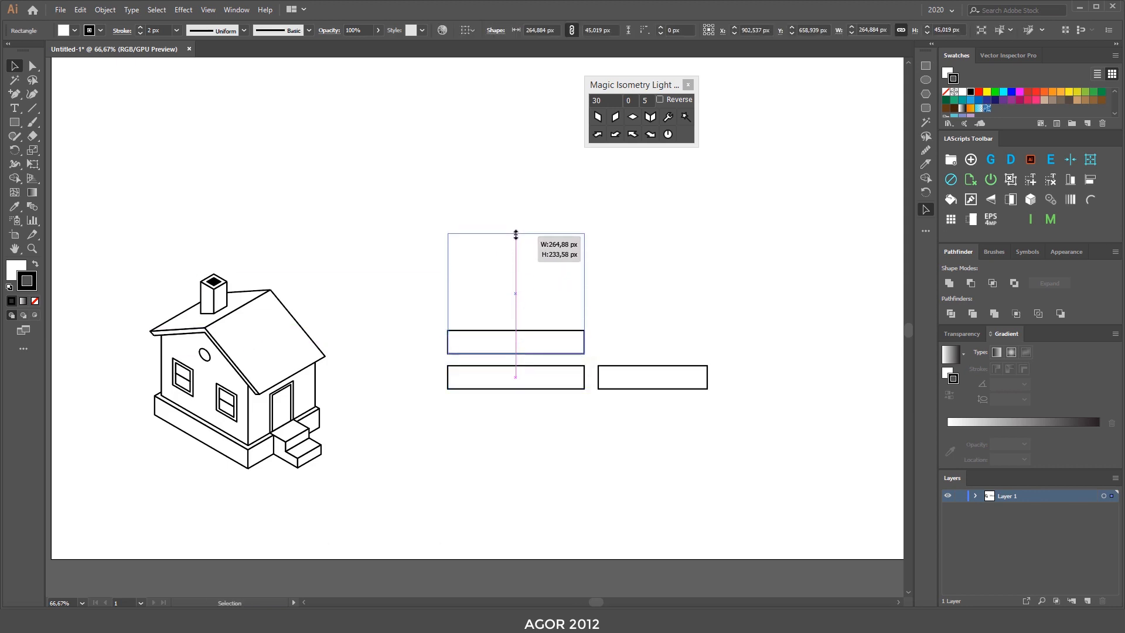
drag(515, 234, 516, 234)
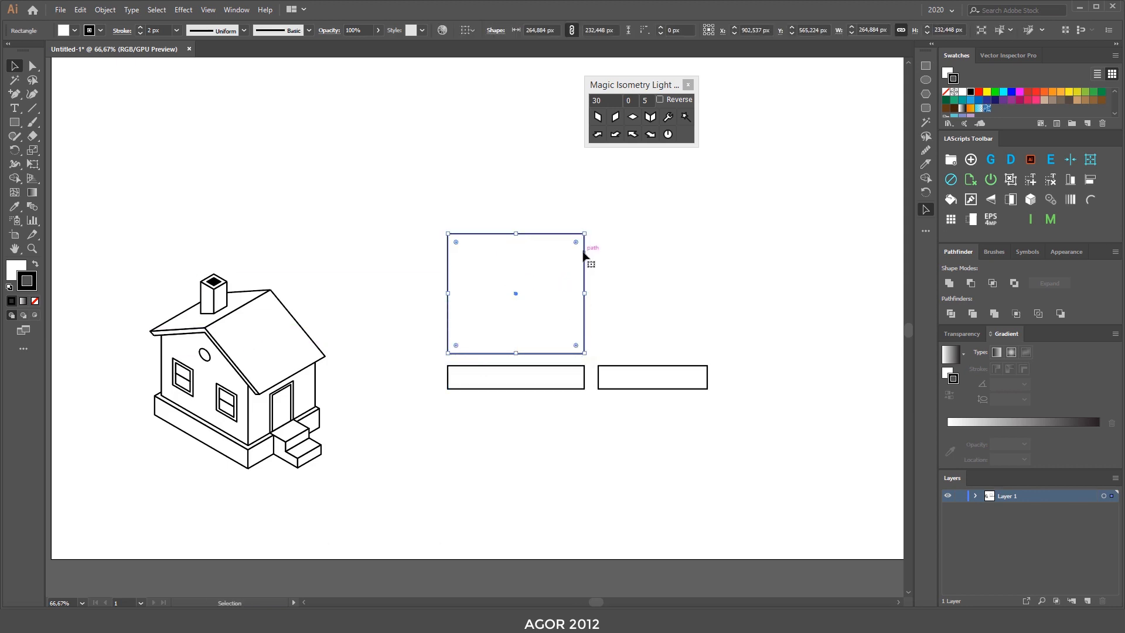
Step: Copy the right strip, rotate it 90° into a vertical bar, and snap it beside the square
drag(638, 372, 638, 295)
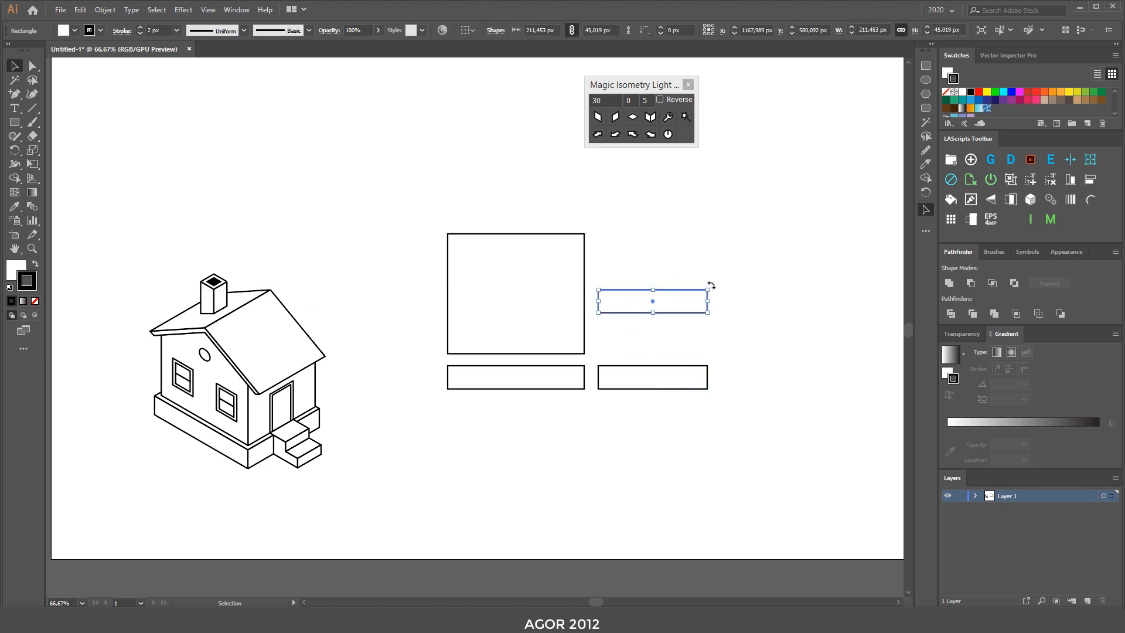
drag(711, 285, 642, 338)
click(650, 360)
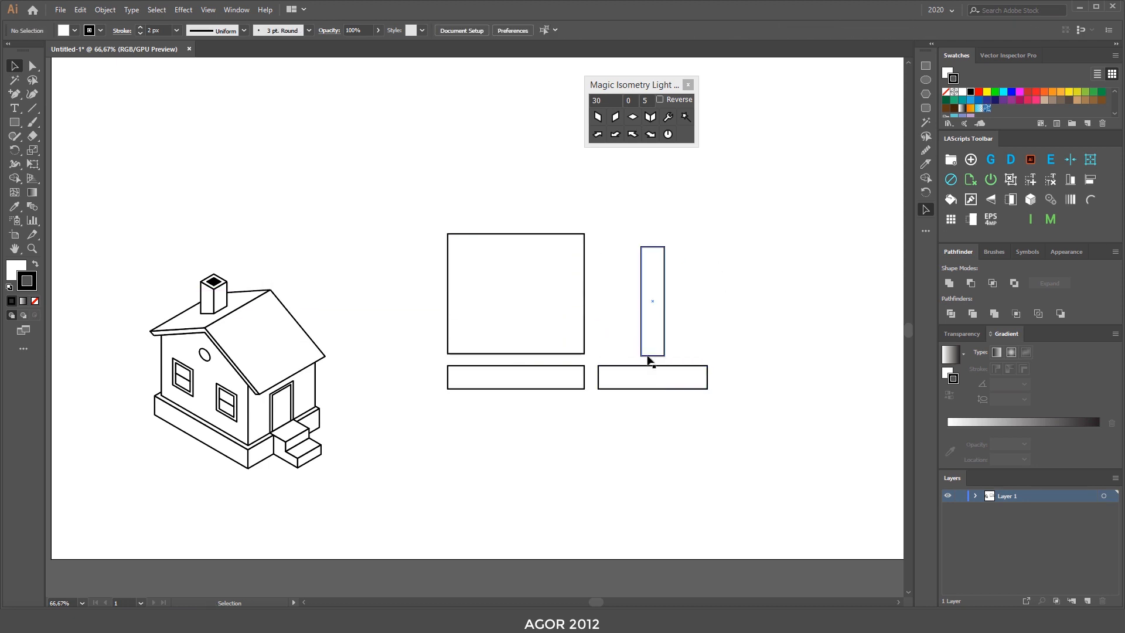
drag(642, 358, 594, 357)
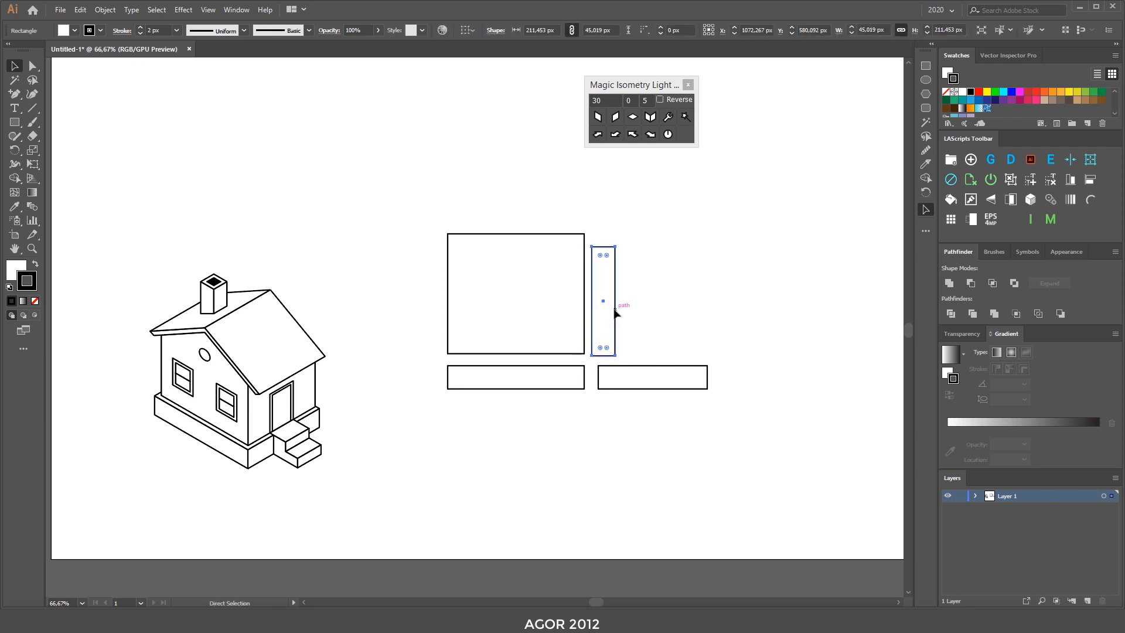
key(ctrl+plus)
key(ctrl+plus)
key(ctrl+plus)
drag(463, 387, 622, 344)
drag(599, 447, 576, 440)
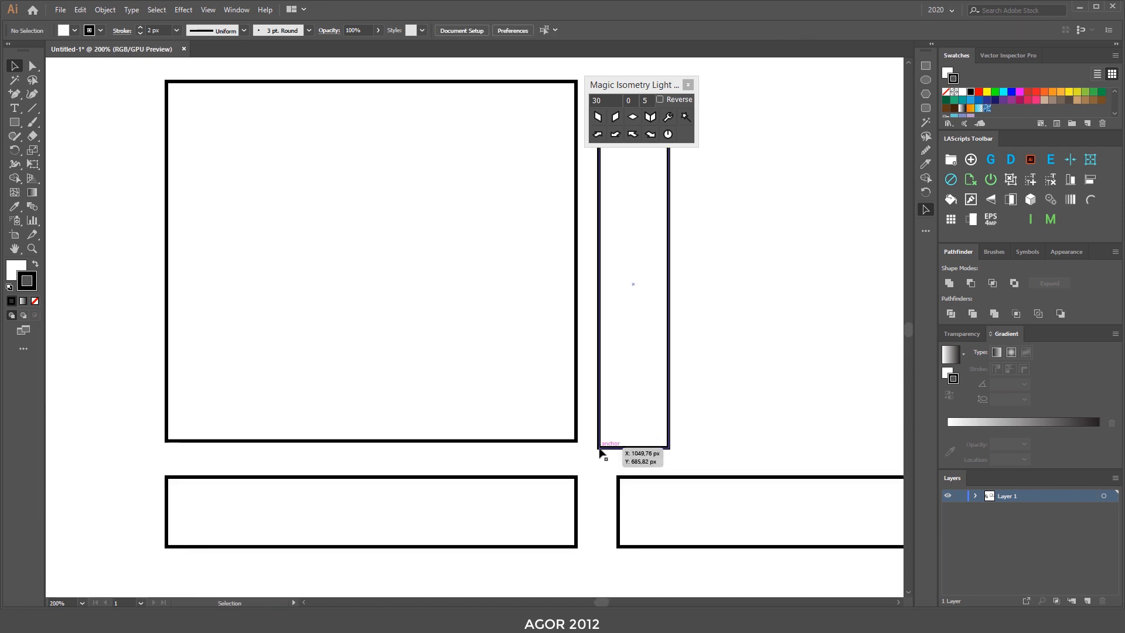
Step: Lower the square's top edge to the bar's height, then delete the temporary bar
drag(526, 193, 537, 276)
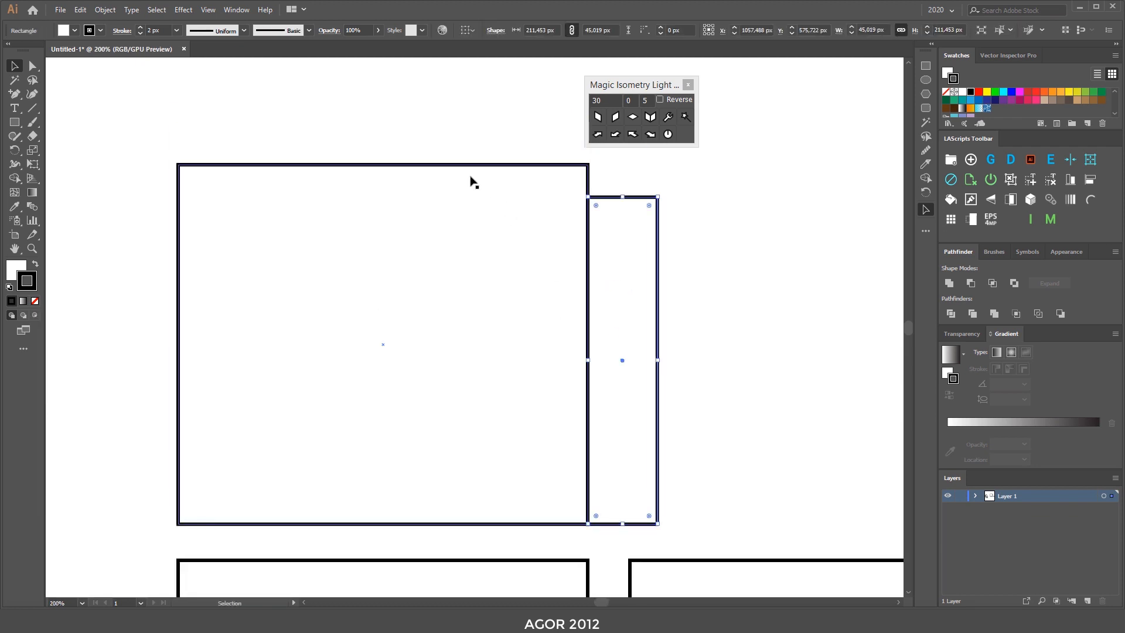
click(464, 166)
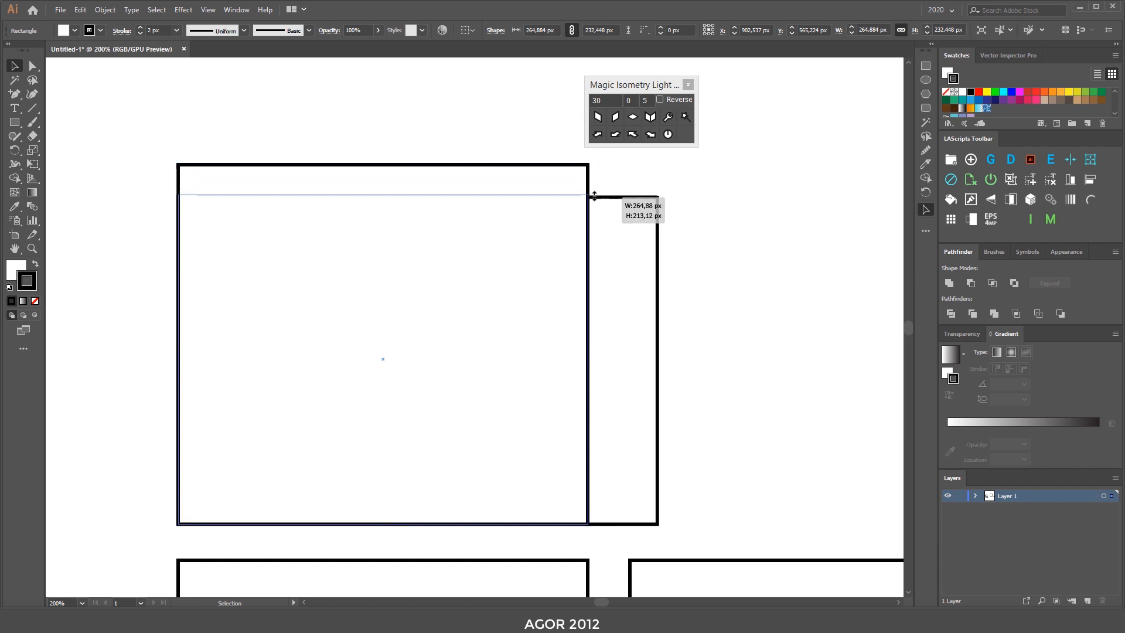
drag(601, 167, 592, 197)
click(627, 184)
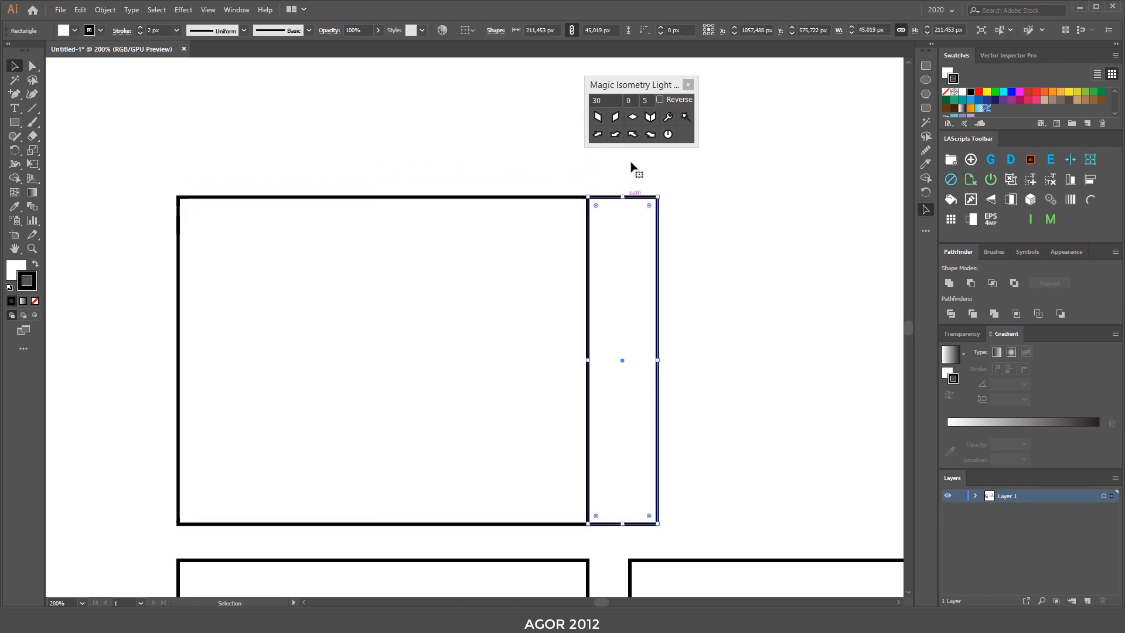
key(Delete)
key(ctrl+minus)
key(ctrl+minus)
key(ctrl+minus)
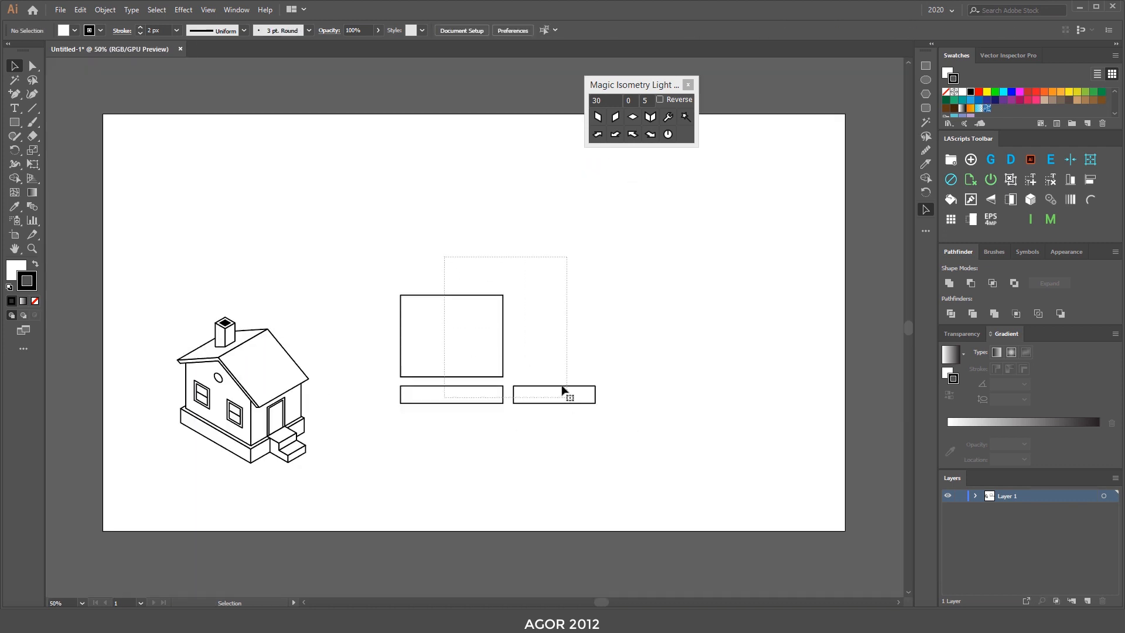
Step: Move the square and both base strips lower on the artboard
drag(562, 390, 561, 391)
drag(504, 352, 514, 420)
click(615, 134)
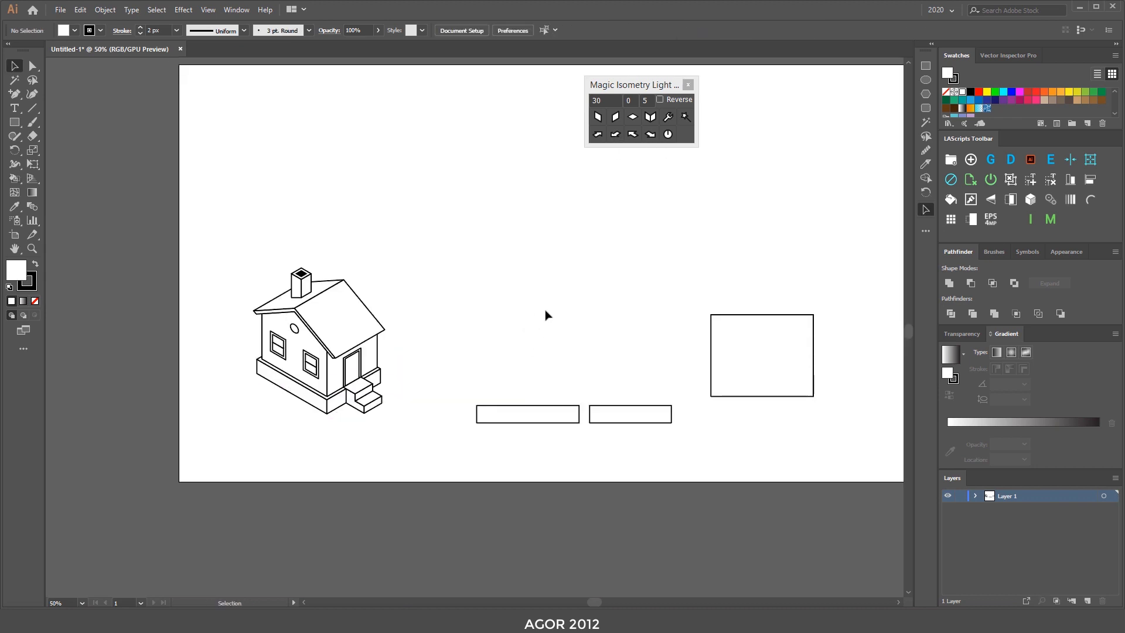
Step: Duplicate the left strip upward and resize it into a tall wall about 175 px high
mouse_move(526, 409)
mouse_down()
mouse_move(526, 382)
mouse_move(526, 403)
mouse_up()
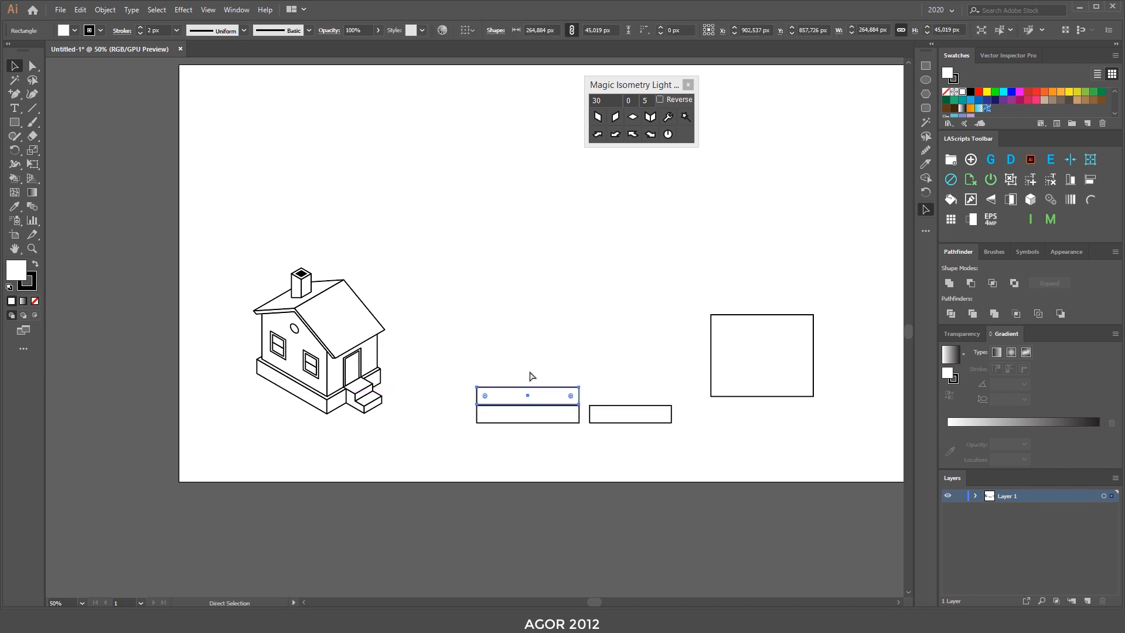
key(ctrl+equal)
key(ctrl+equal)
key(ctrl+equal)
mouse_move(475, 325)
mouse_down()
mouse_move(472, 355)
mouse_move(487, 352)
mouse_up()
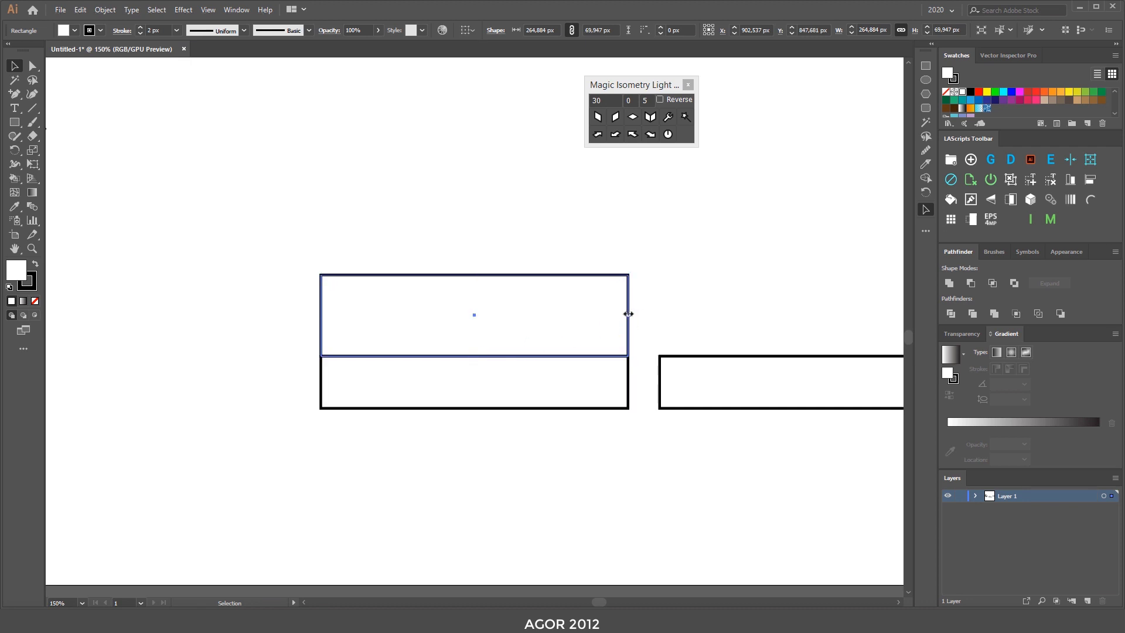
drag(628, 314, 620, 314)
scroll(492, 293, up, 3)
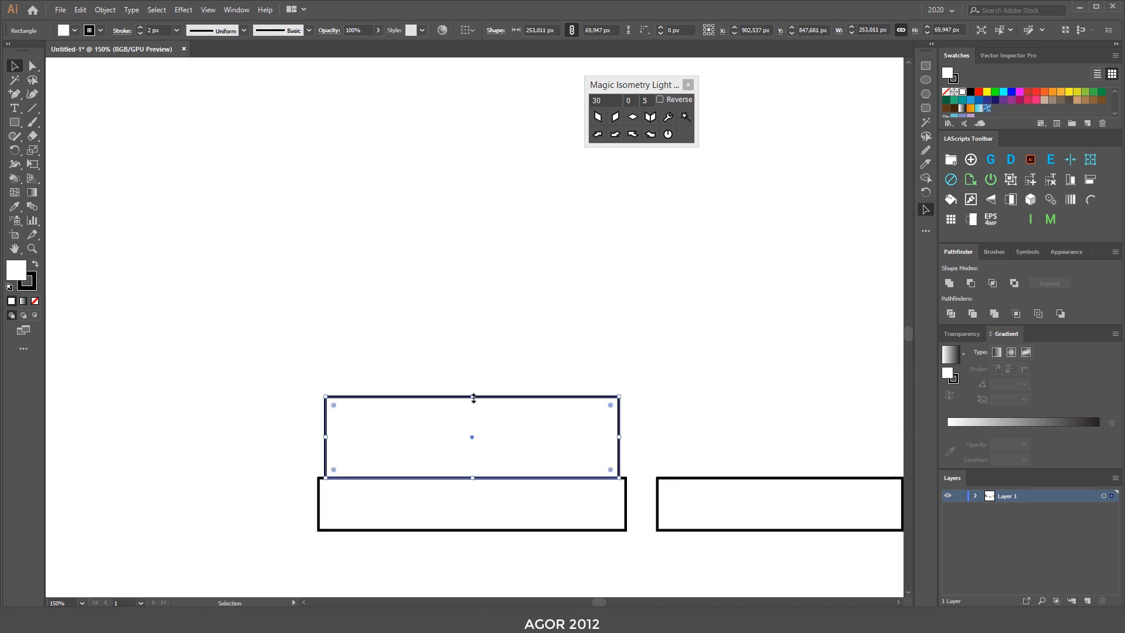
drag(474, 397, 489, 274)
click(578, 244)
Step: Copy the wall above the right strip and narrow it to fit that strip
drag(238, 349, 570, 394)
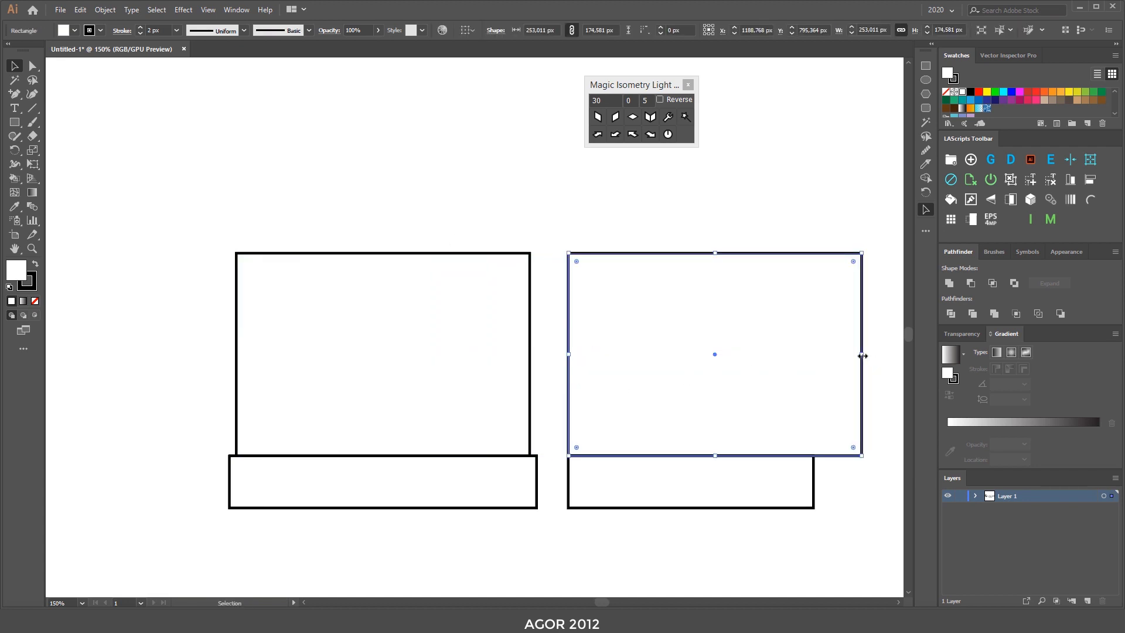
mouse_move(861, 354)
mouse_down()
mouse_move(814, 453)
mouse_move(816, 355)
mouse_move(806, 355)
mouse_up()
click(816, 126)
key(ctrl+minus)
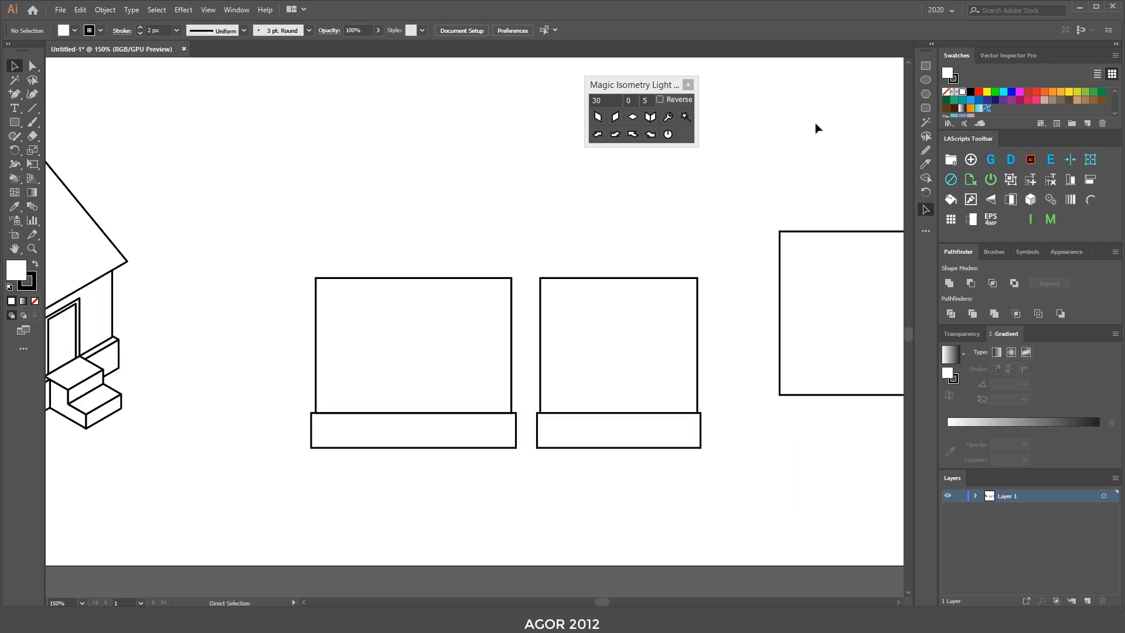
drag(462, 263, 608, 361)
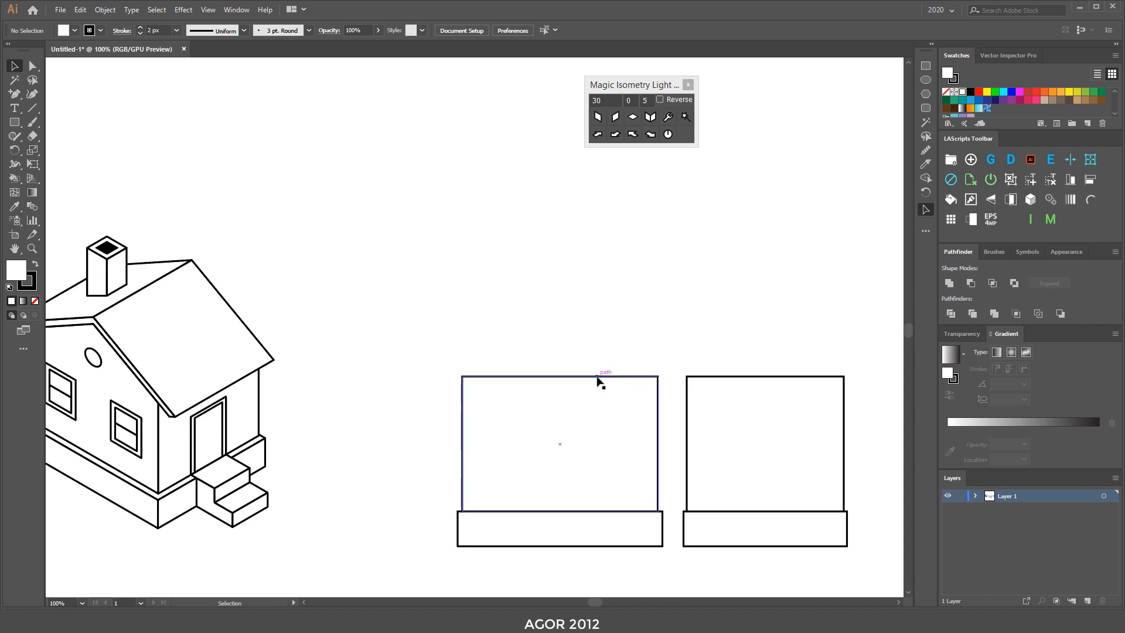
Step: Add a midpoint anchor on the left wall's top edge and raise it into a gable peak
click(597, 377)
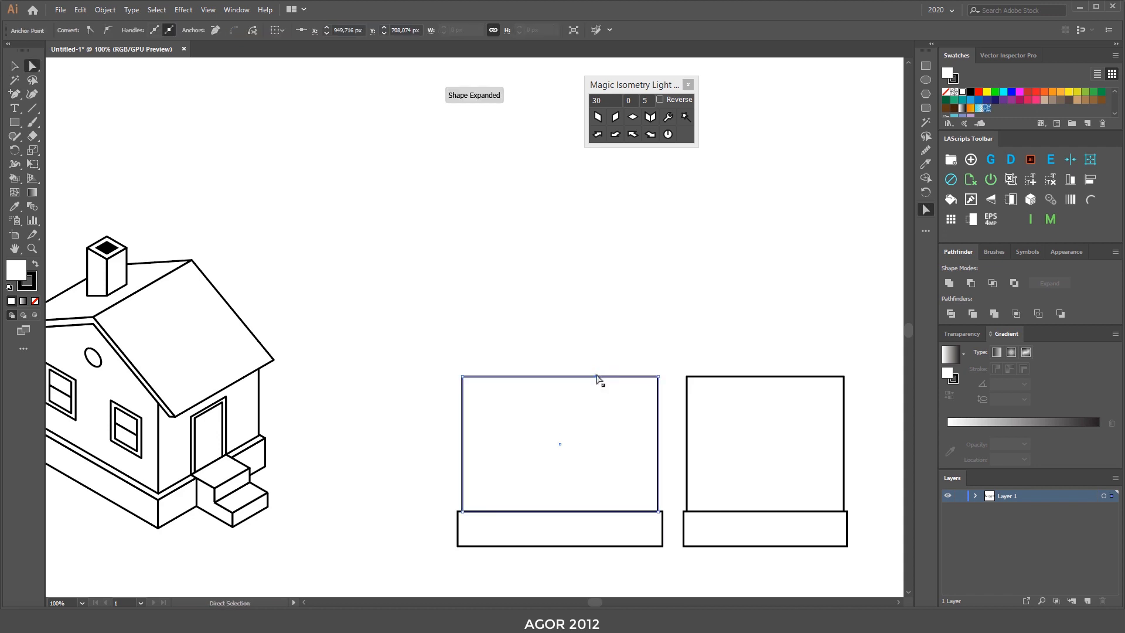
drag(597, 377, 561, 349)
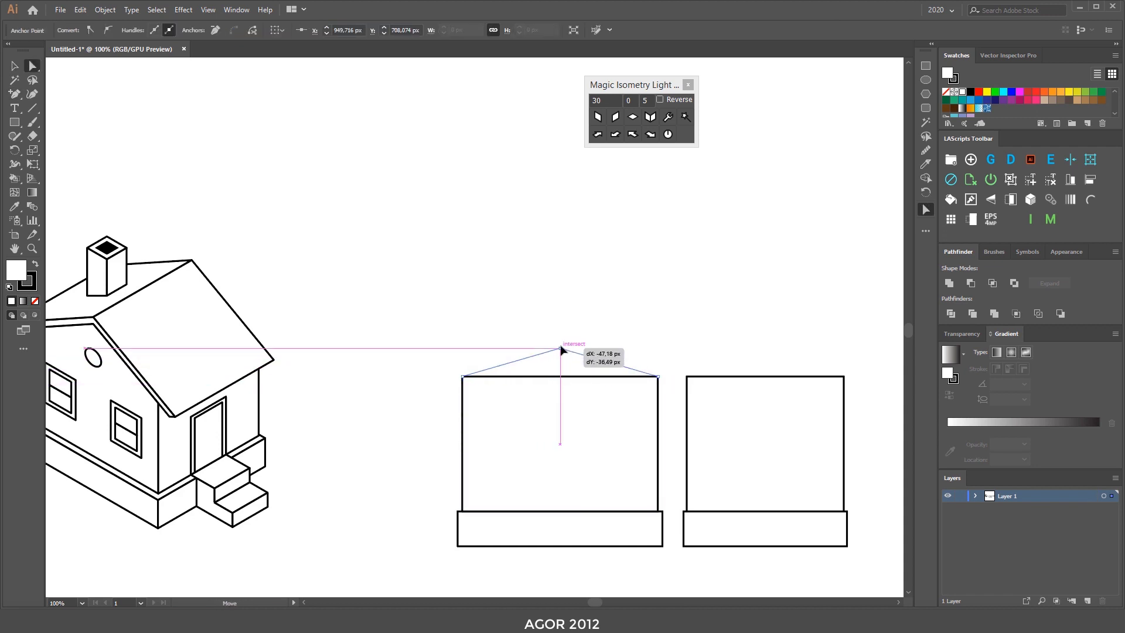
drag(561, 350, 558, 307)
click(555, 256)
scroll(516, 228, down, 3)
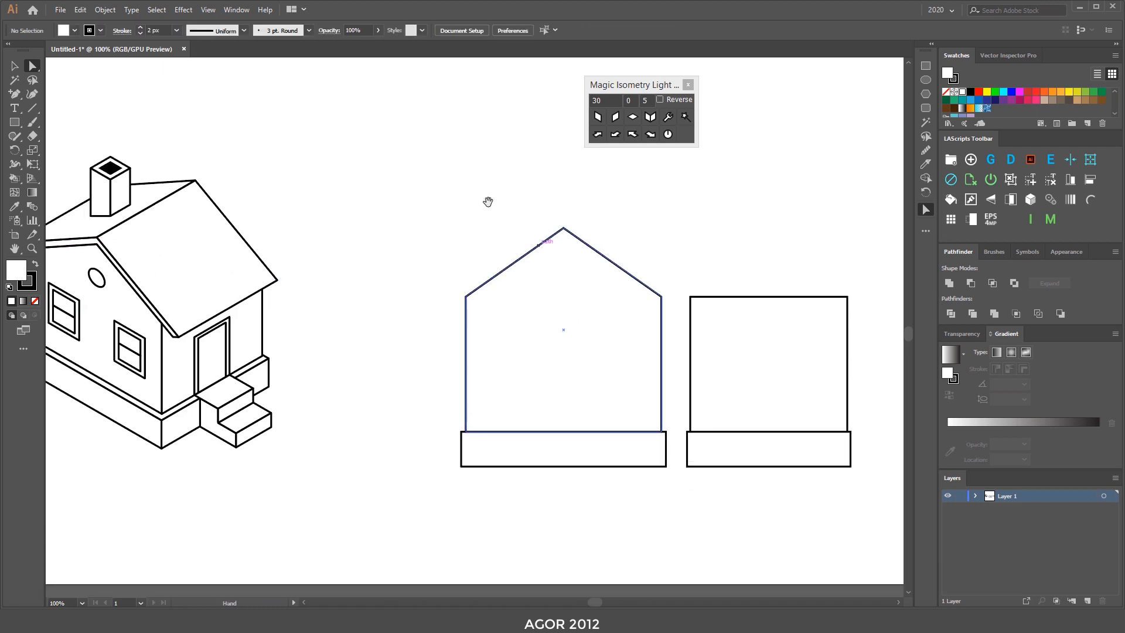
click(15, 122)
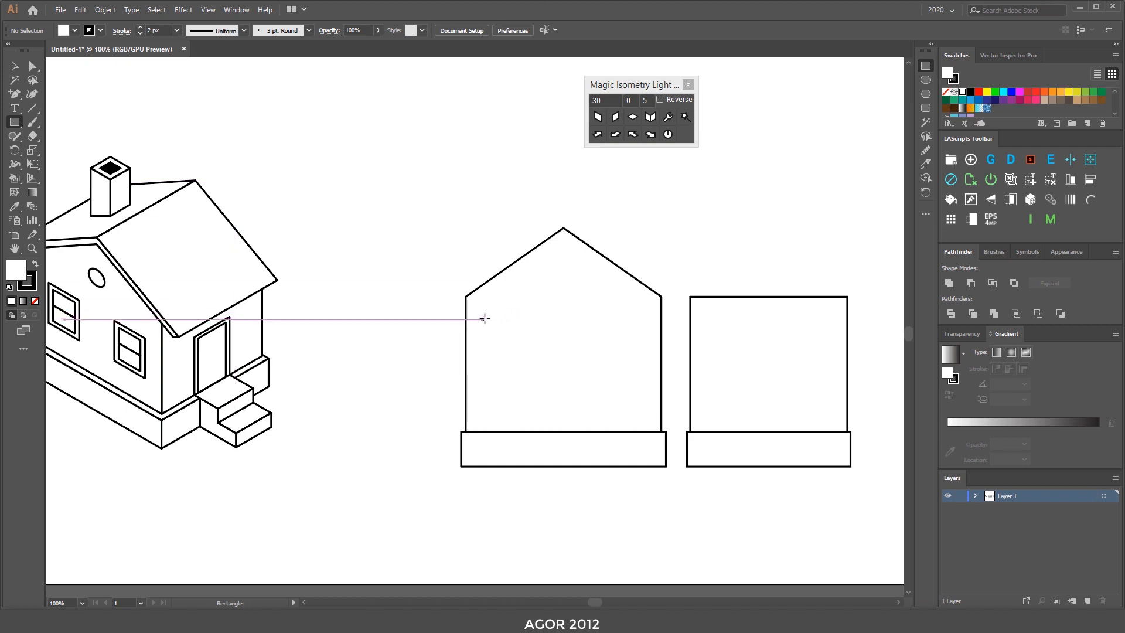
Step: Draw a window frame with an inner pane split horizontally, and group its parts
drag(479, 316, 517, 373)
key(ctrl+plus)
key(ctrl+plus)
key(ctrl+plus)
drag(545, 234, 407, 416)
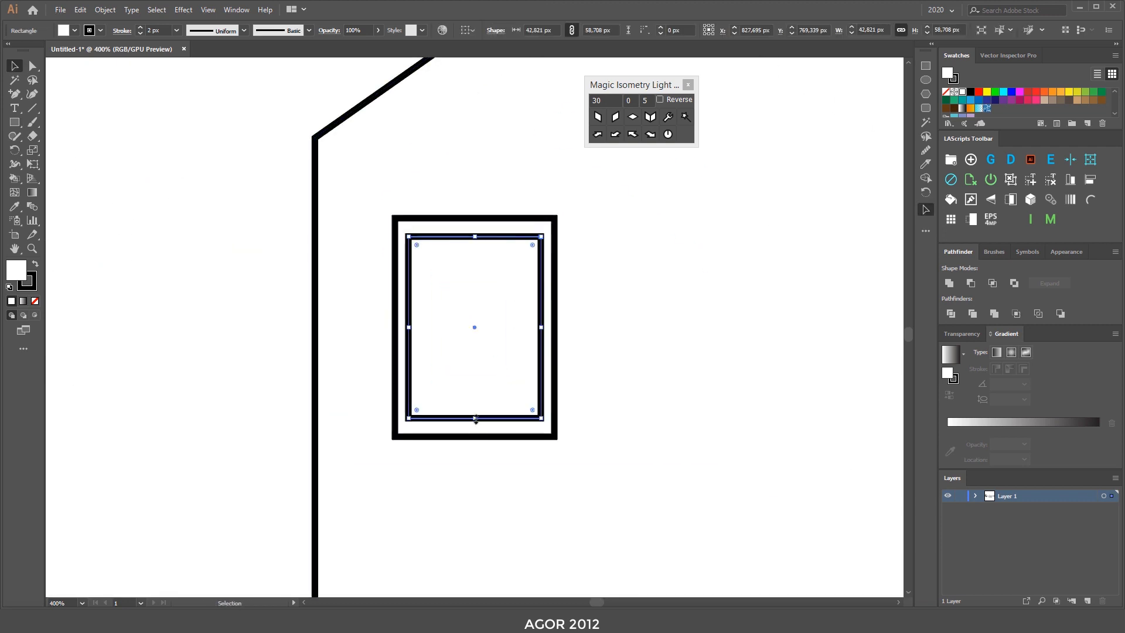
drag(475, 417, 475, 325)
key(v)
drag(232, 227, 574, 457)
key(ctrl+g)
Step: Copy the window to the right and position both windows level on the gabled wall
key(ctrl+minus)
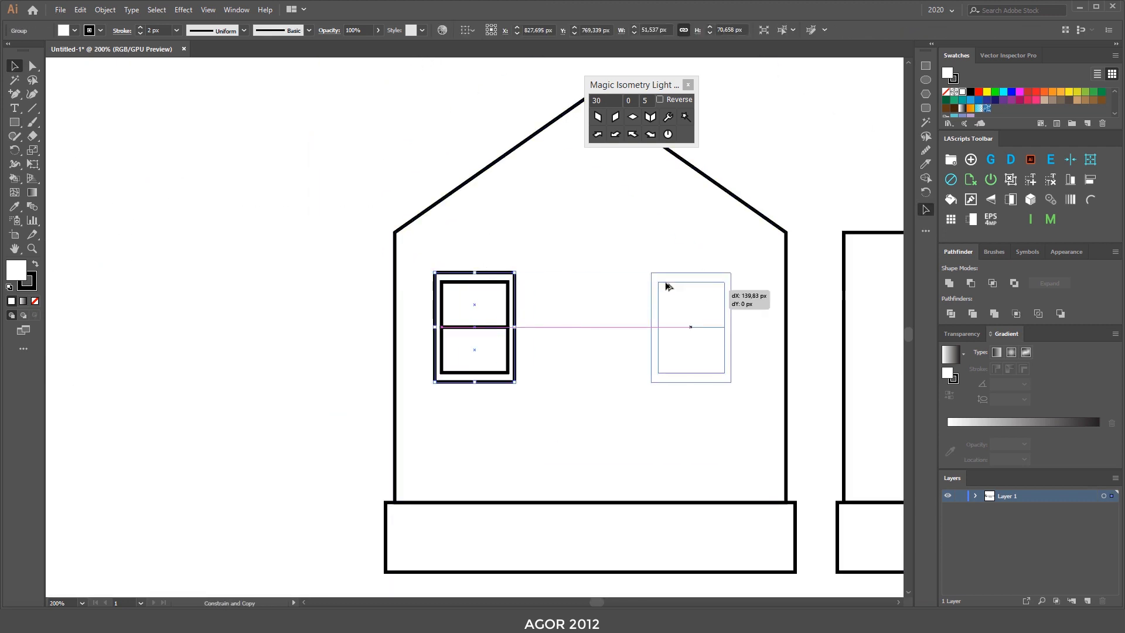
drag(449, 284, 662, 284)
mouse_move(367, 271)
mouse_down()
mouse_move(730, 277)
mouse_move(691, 275)
mouse_up()
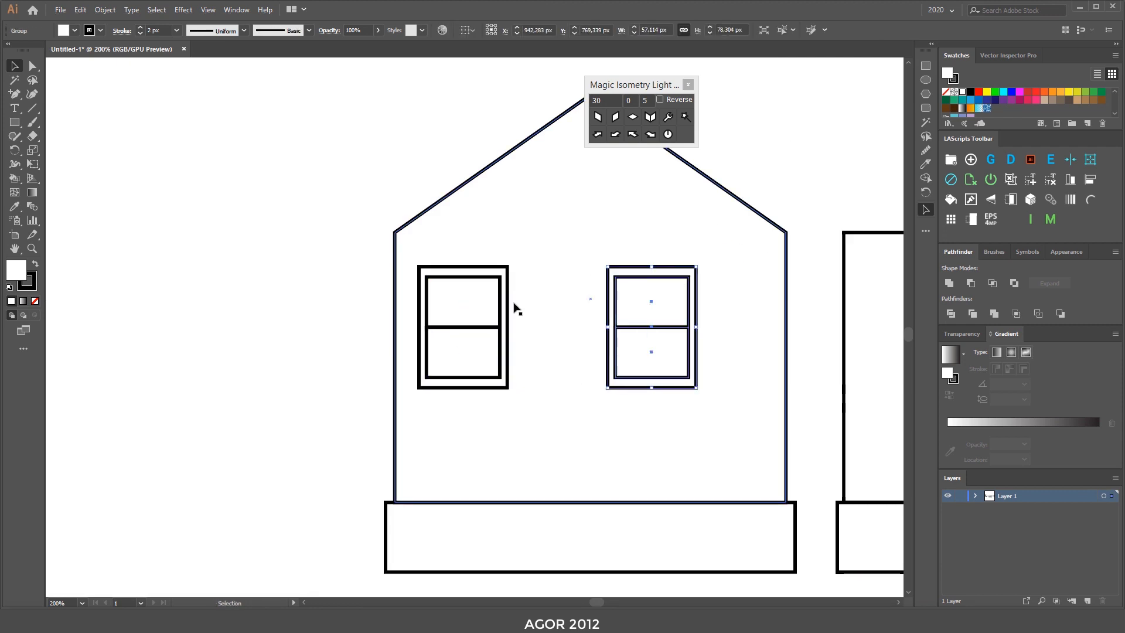
drag(515, 309, 559, 304)
drag(760, 265, 593, 249)
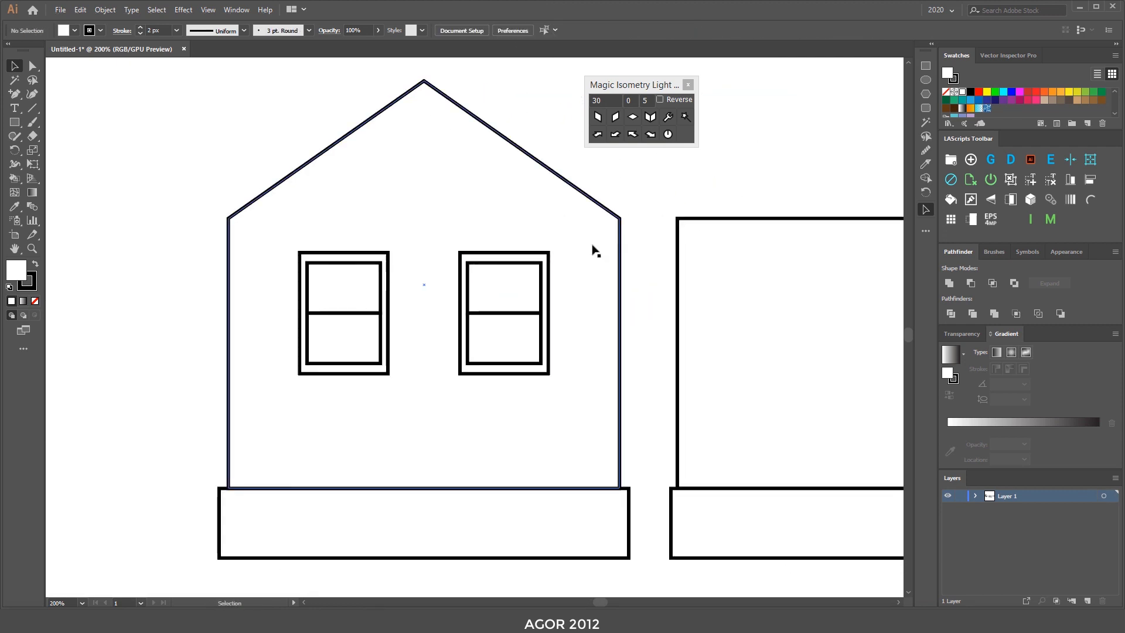
Step: Select the right-hand window and choose an option from its context menu
key(v)
scroll(614, 270, right, 3)
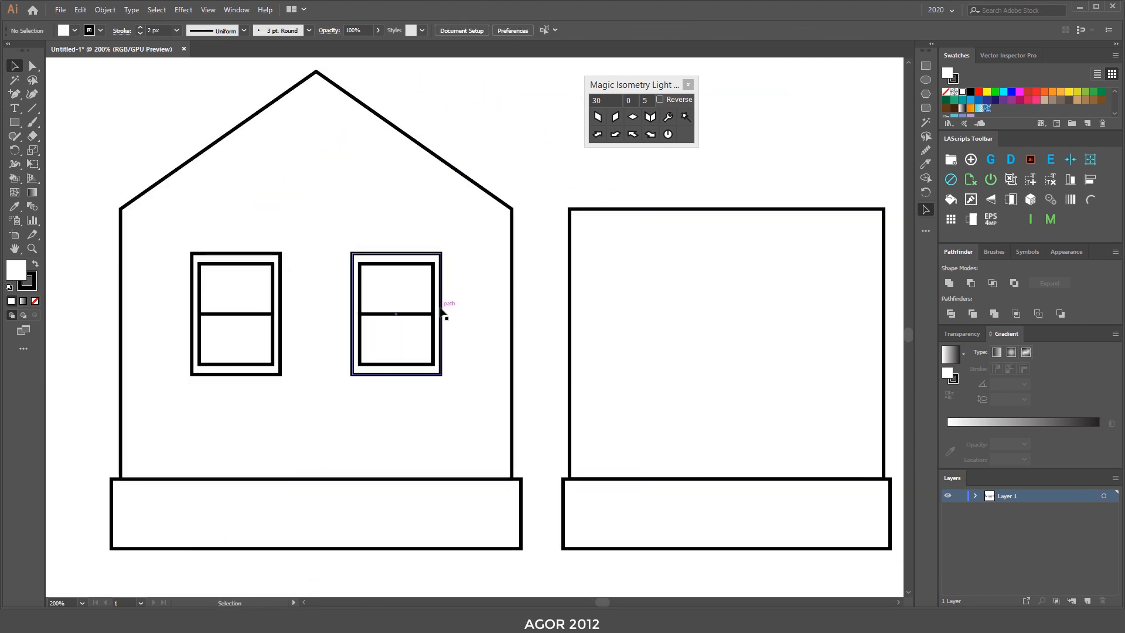
click(441, 308)
right_click(444, 295)
click(498, 378)
Step: Turn the right window copy into a door at the base of the right wall
click(440, 316)
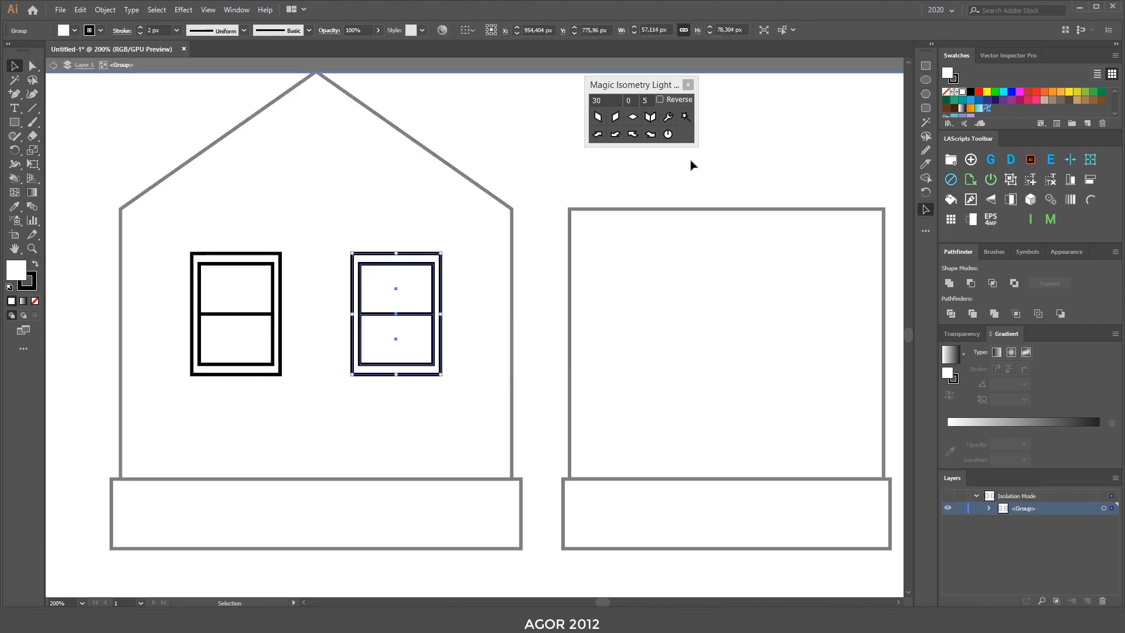
double_click(690, 166)
mouse_move(396, 253)
mouse_down()
mouse_move(727, 359)
mouse_move(726, 300)
mouse_up()
click(736, 396)
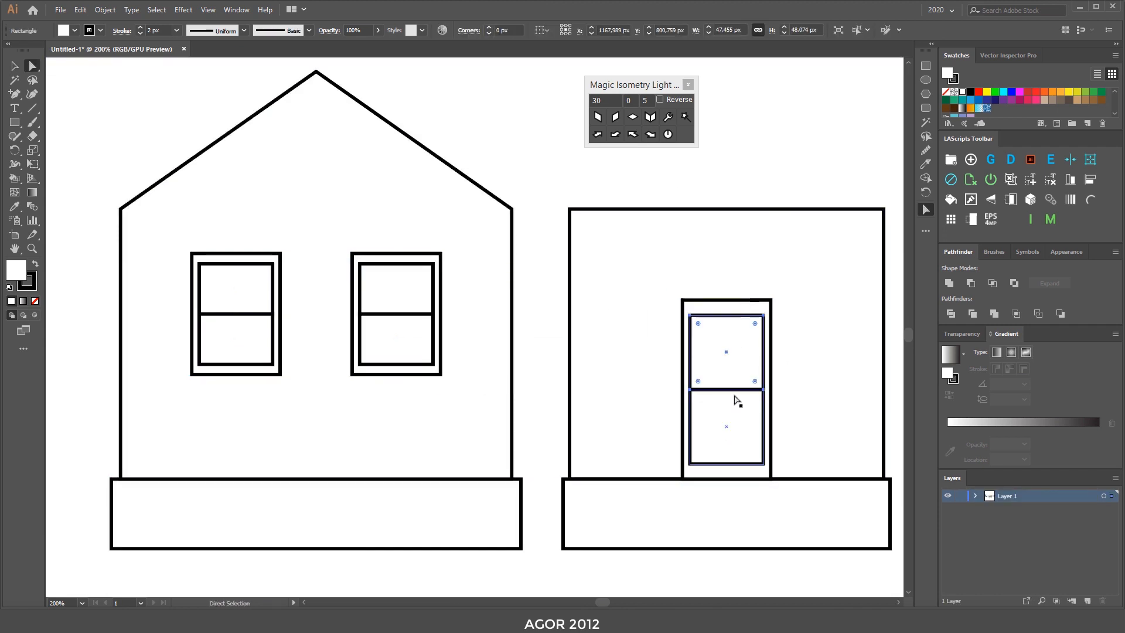
key(Delete)
click(743, 427)
drag(728, 466, 728, 479)
drag(726, 388, 726, 306)
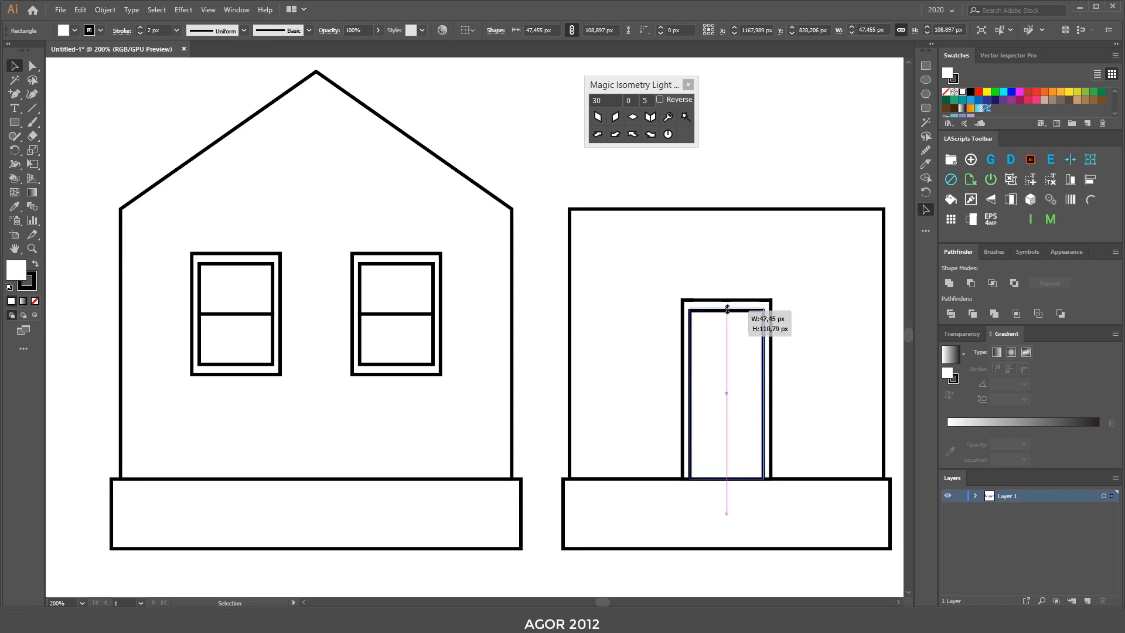
key(ctrl+shift+a)
key(ctrl+minus)
key(ctrl+minus)
drag(599, 146, 759, 185)
key(ctrl+minus)
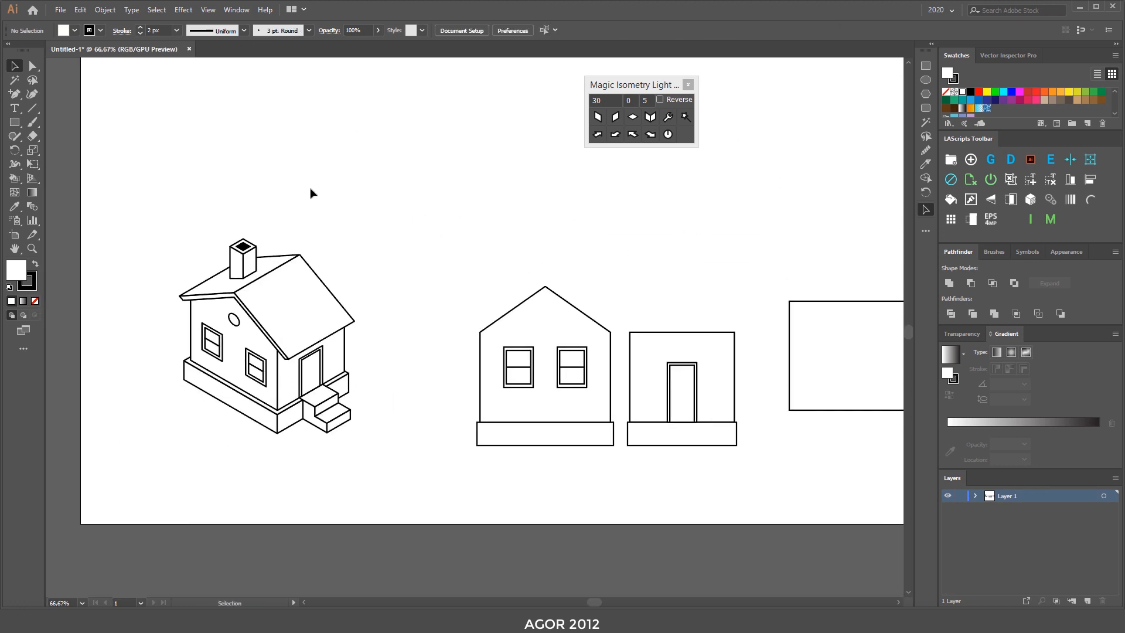
Step: Draw a small circle under the roof peak and centre it horizontally on the house front
drag(14, 126, 47, 150)
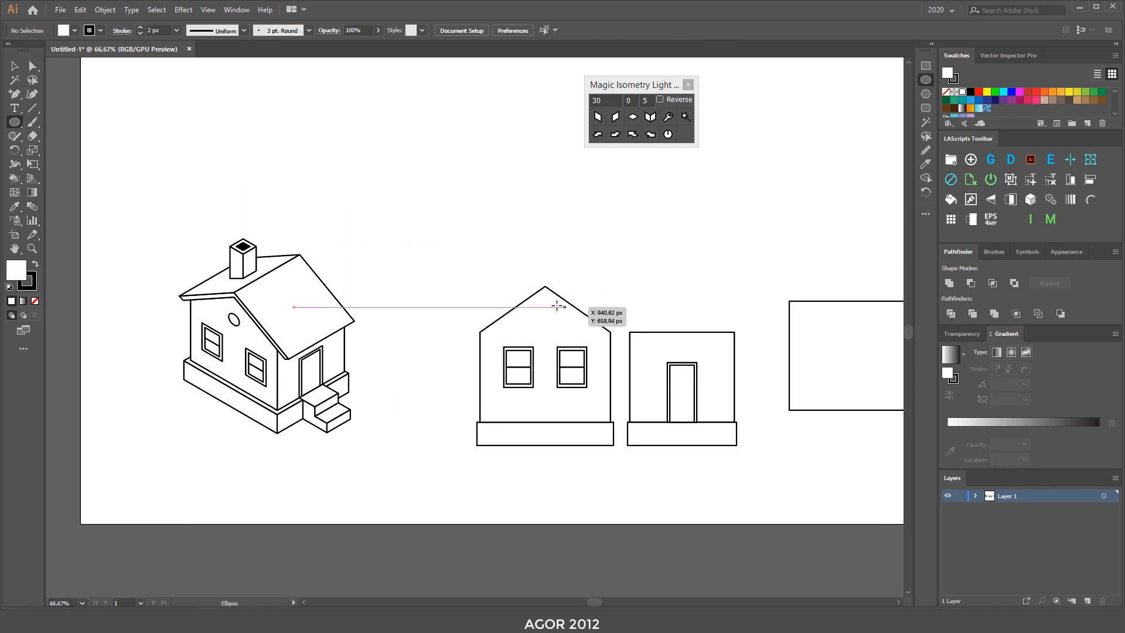
drag(535, 306, 553, 323)
key(v)
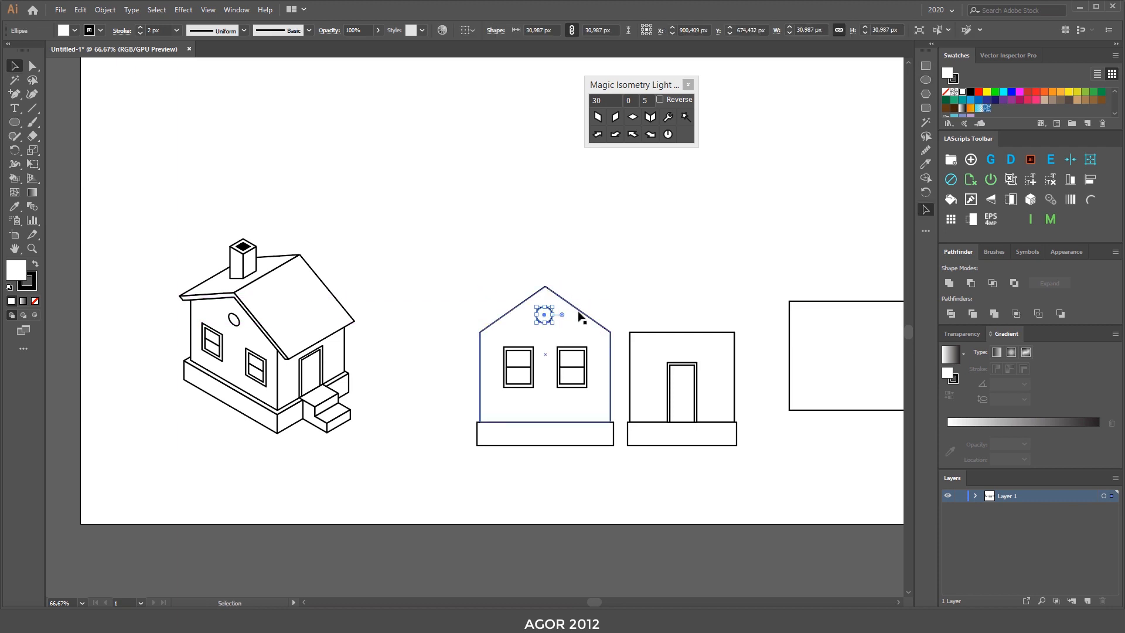
click(583, 314)
click(504, 32)
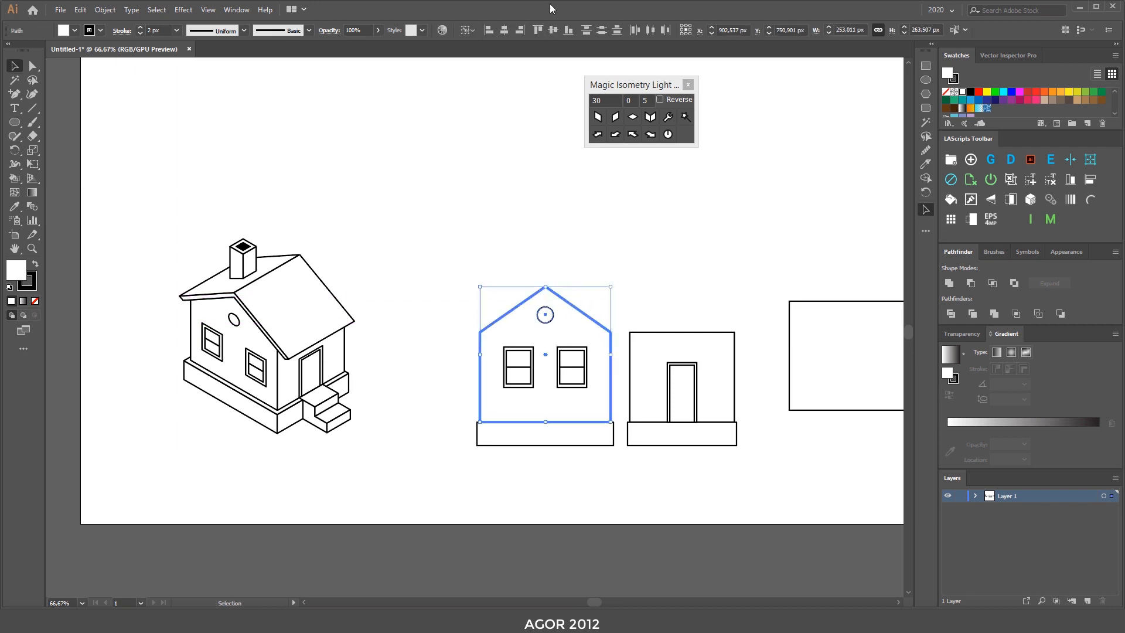
key(ctrl+plus)
key(ctrl+plus)
click(670, 194)
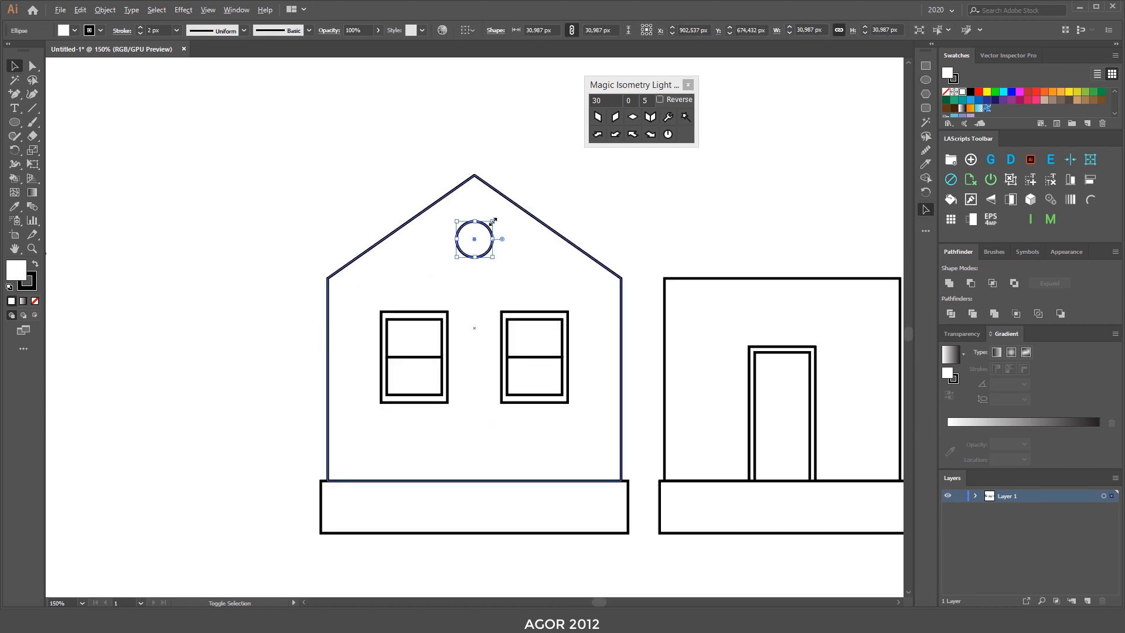
drag(486, 237, 515, 261)
click(615, 170)
key(ctrl+minus)
key(ctrl+minus)
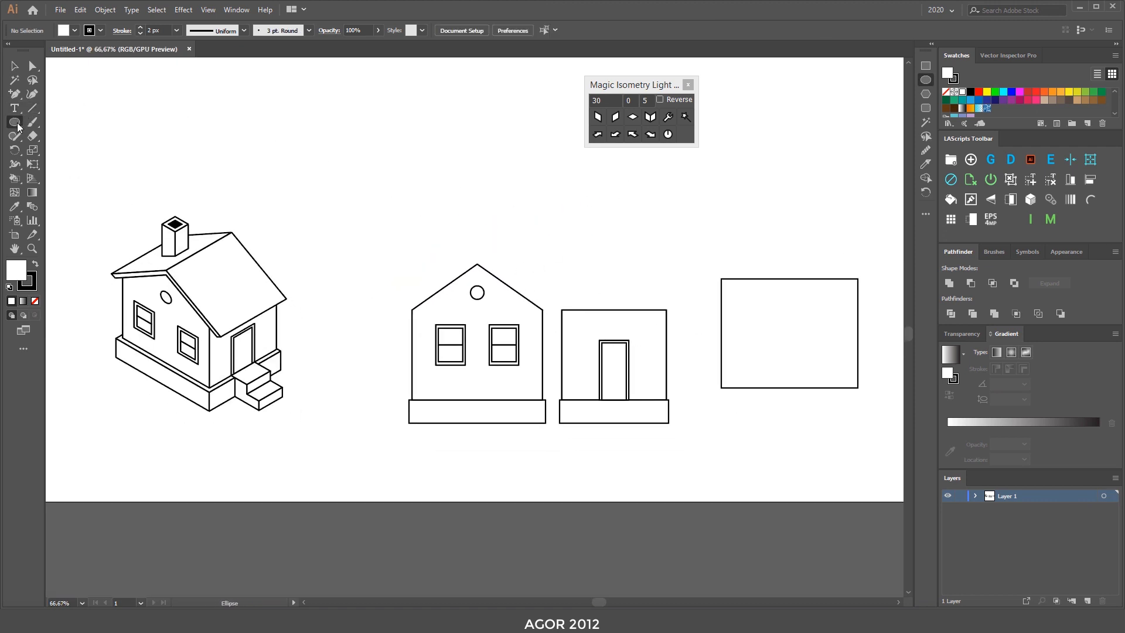
Step: Draw a rectangle on the right wall's base
drag(17, 126, 41, 122)
key(ctrl+plus)
key(ctrl+plus)
key(ctrl+plus)
mouse_move(554, 355)
mouse_down()
mouse_move(631, 425)
mouse_move(592, 391)
mouse_move(586, 408)
mouse_move(671, 406)
mouse_up()
Step: Unite two step blocks into an L-shaped step profile and move it to empty canvas
key(v)
drag(556, 395, 573, 394)
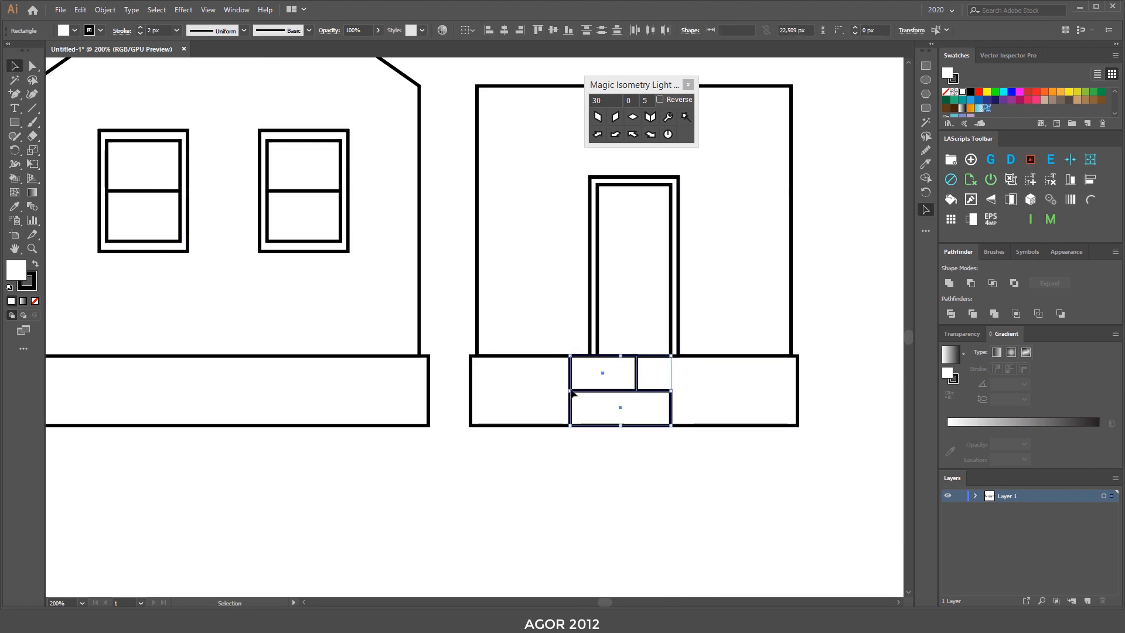
click(949, 283)
scroll(673, 301, up, 3)
scroll(673, 302, down, 4)
drag(380, 367, 584, 432)
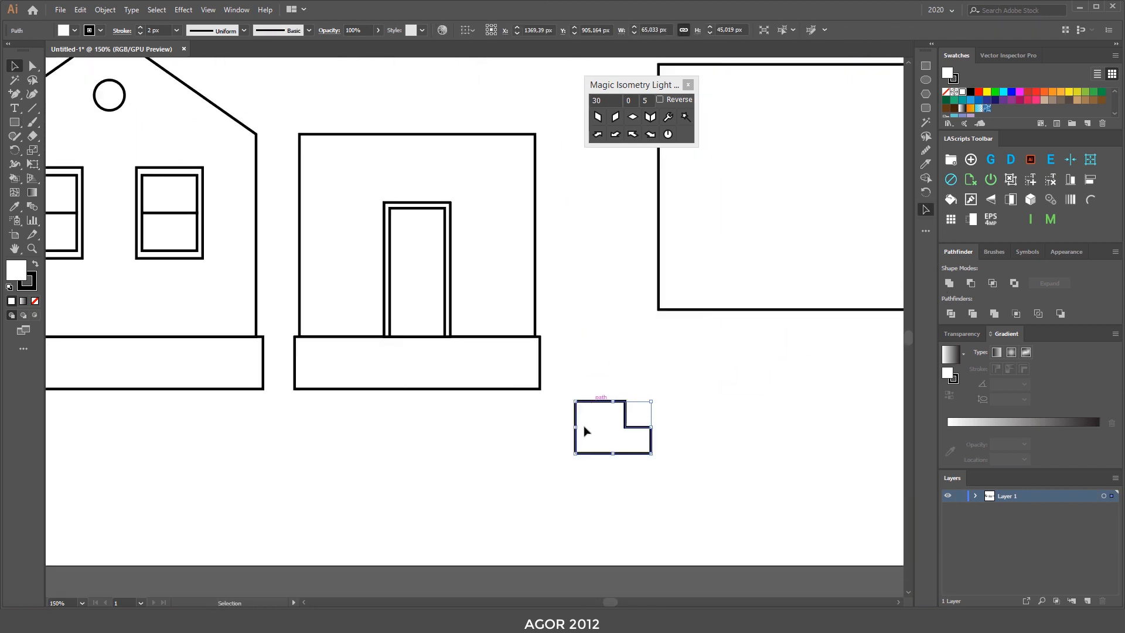
key(ctrl+plus)
Step: Copy and rotate the door frame into two narrow upright rectangles beside the L-shape
mouse_move(434, 159)
mouse_down()
mouse_move(673, 240)
mouse_move(590, 308)
mouse_up()
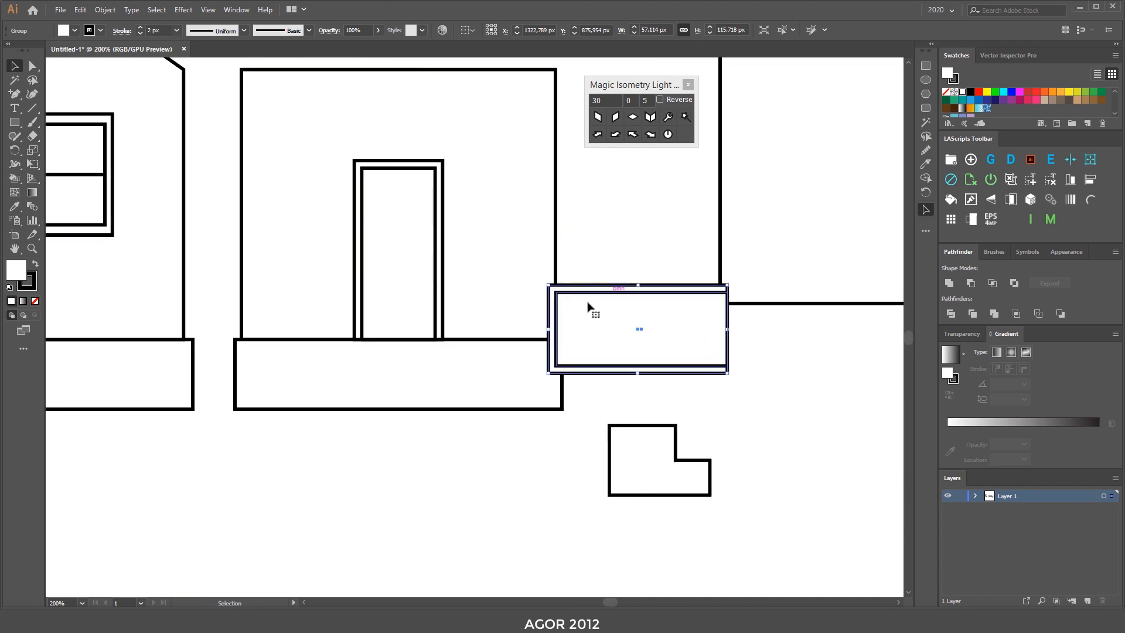
drag(670, 287, 730, 316)
drag(612, 402, 610, 423)
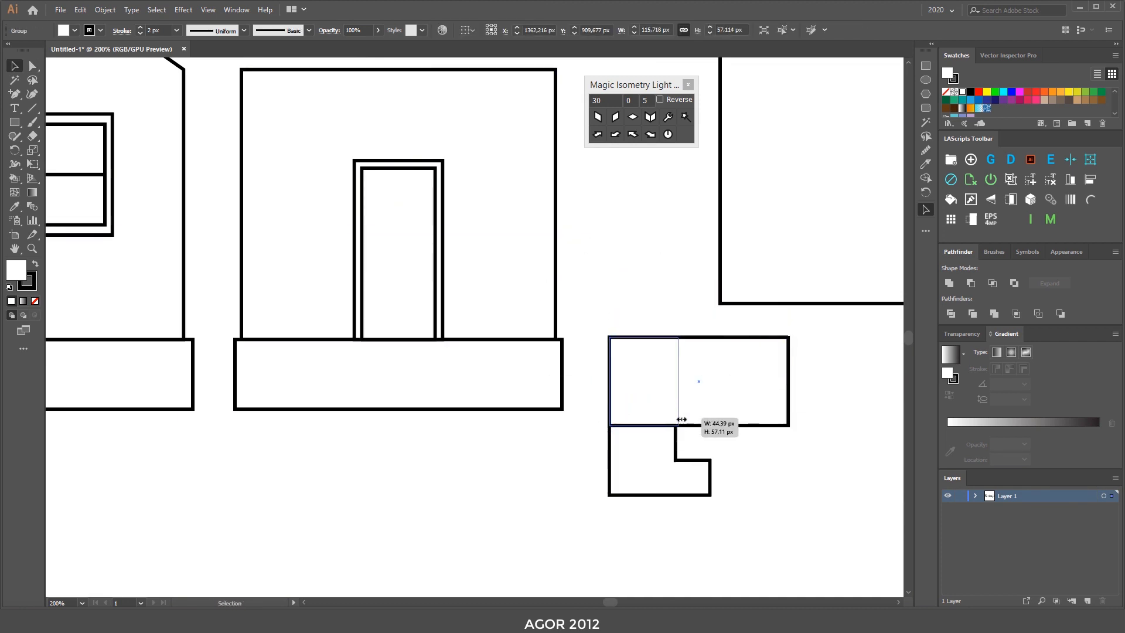
mouse_move(788, 379)
mouse_down()
mouse_move(675, 379)
mouse_move(698, 384)
mouse_move(695, 415)
mouse_up()
drag(677, 459, 716, 461)
drag(696, 416, 738, 406)
key(ctrl+minus)
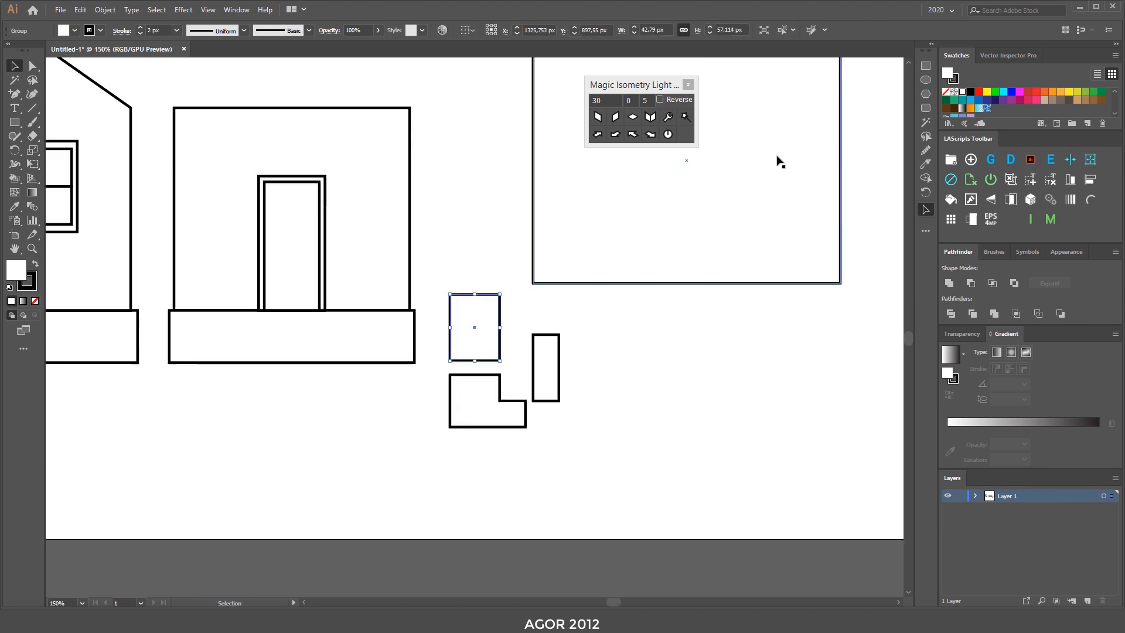
key(ctrl+minus)
key(ctrl+minus)
Step: Select the pentagon house front outline with the Direct Selection tool
key(ctrl+shift+a)
drag(722, 308, 736, 313)
key(ctrl+plus)
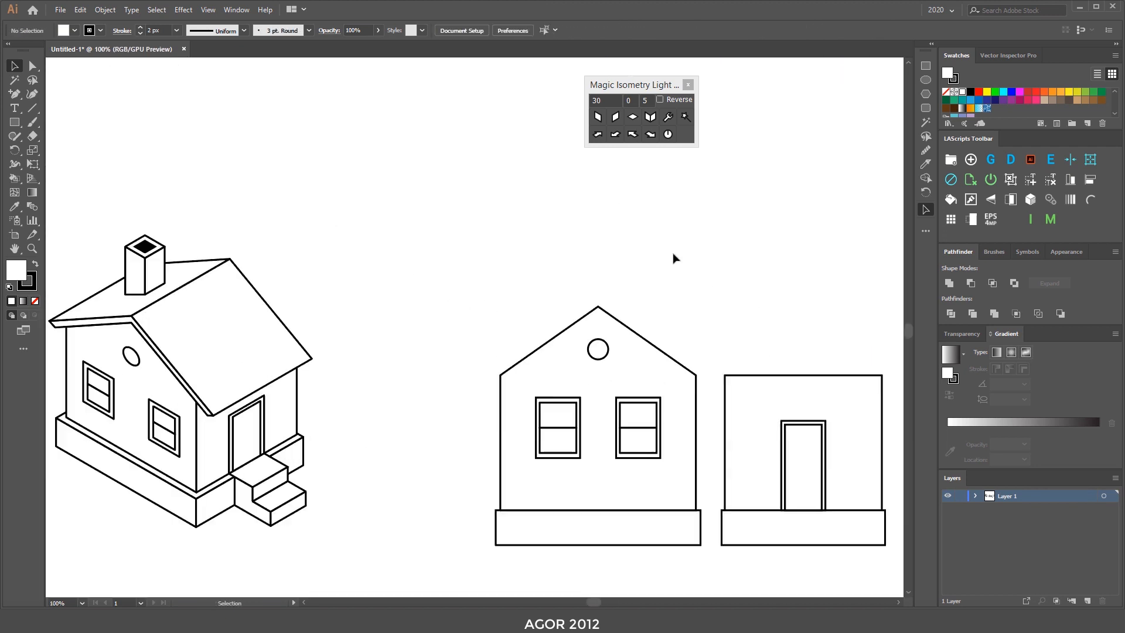
key(a)
click(648, 370)
Step: Apply Object > Path > Offset Path at 10 px to the gabled house front
click(98, 13)
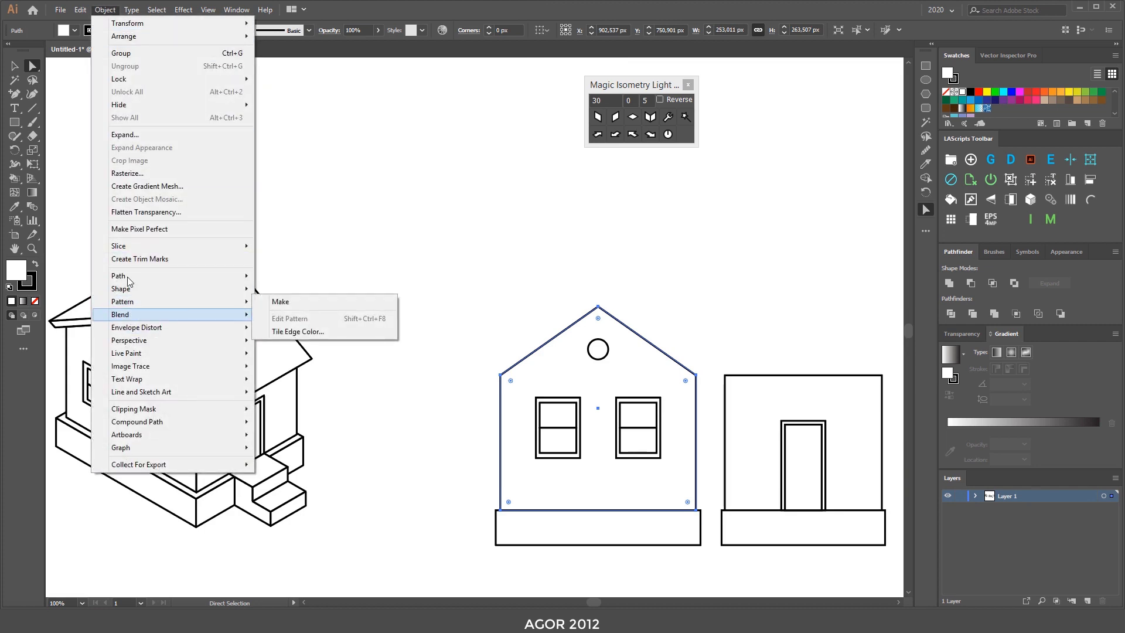
mouse_move(117, 275)
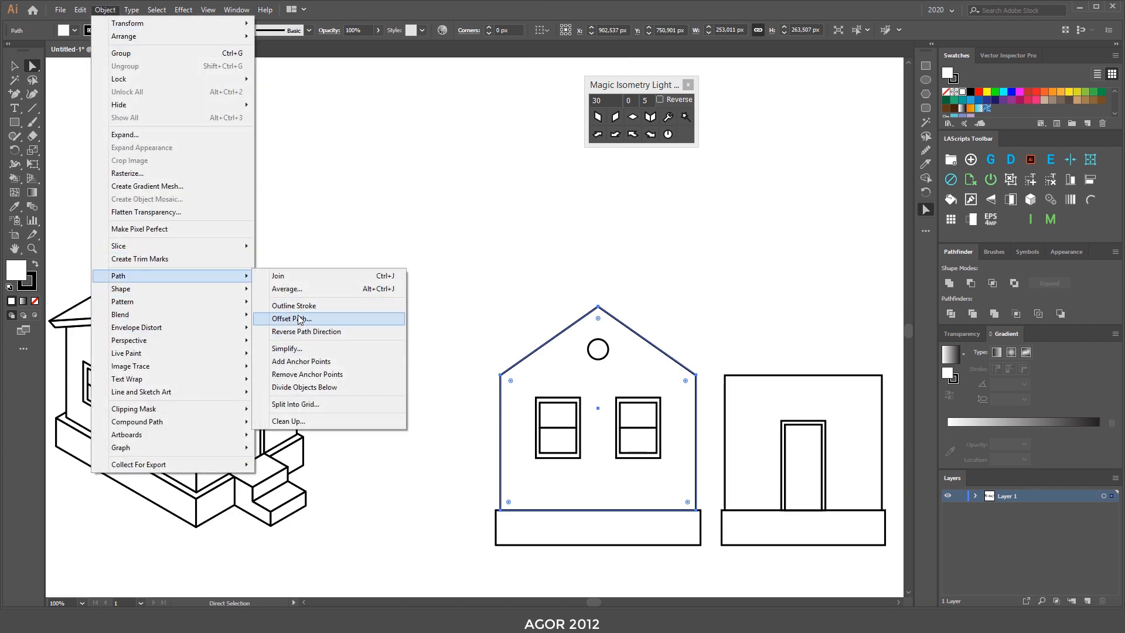
click(294, 318)
click(558, 194)
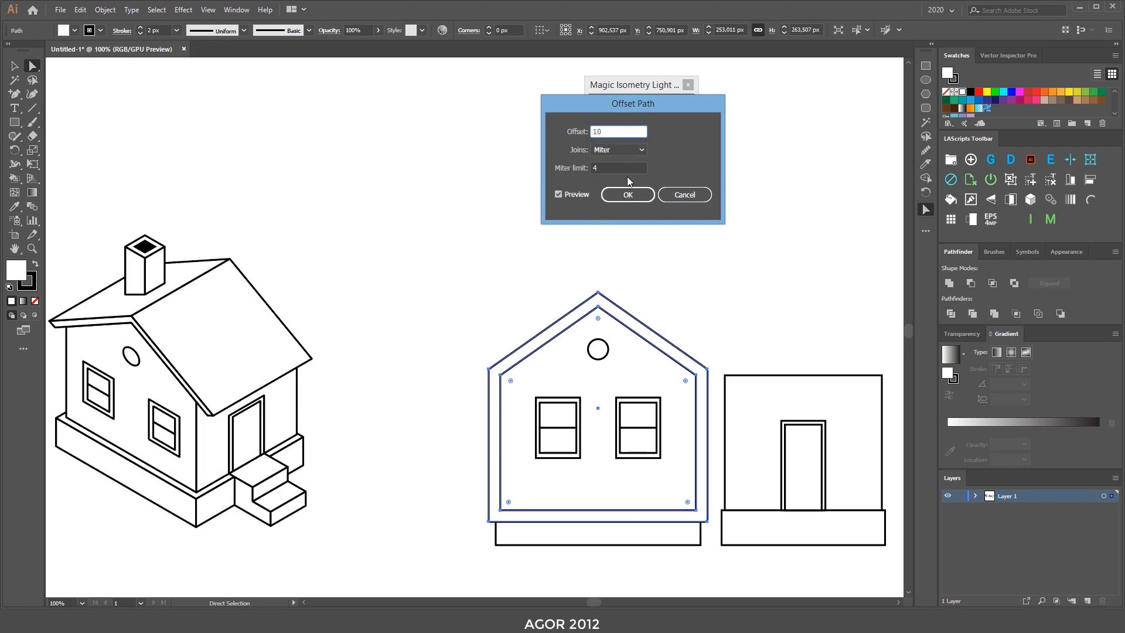
click(628, 195)
Step: Reshape the offset outline into a roof band by raising its bottom corners and adding a peak point
key(ctrl+plus)
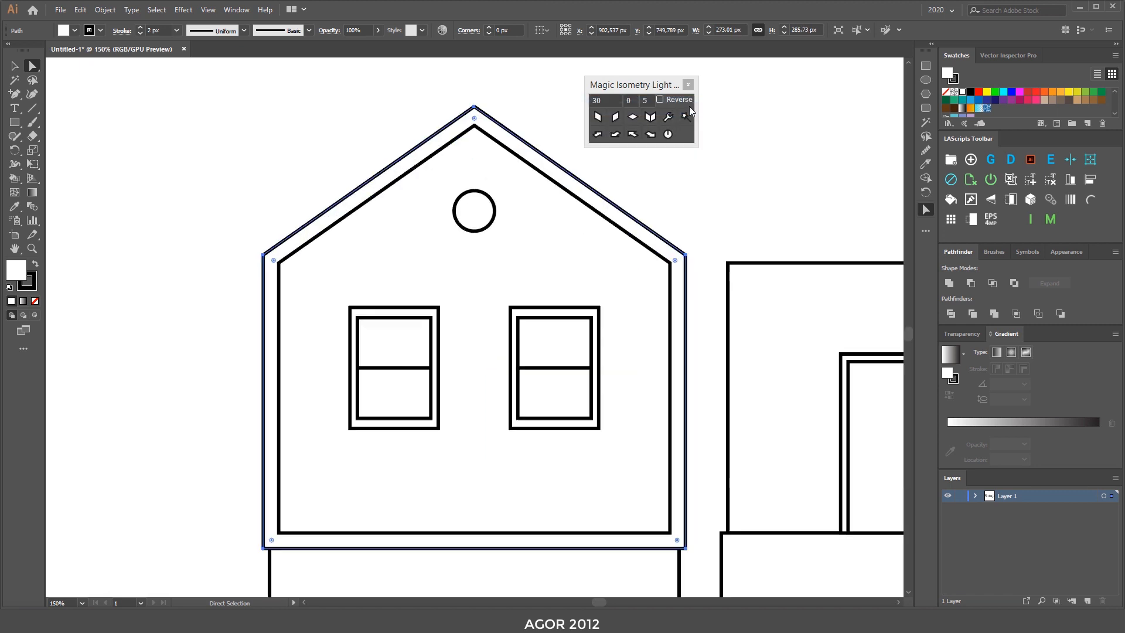
click(202, 314)
click(265, 540)
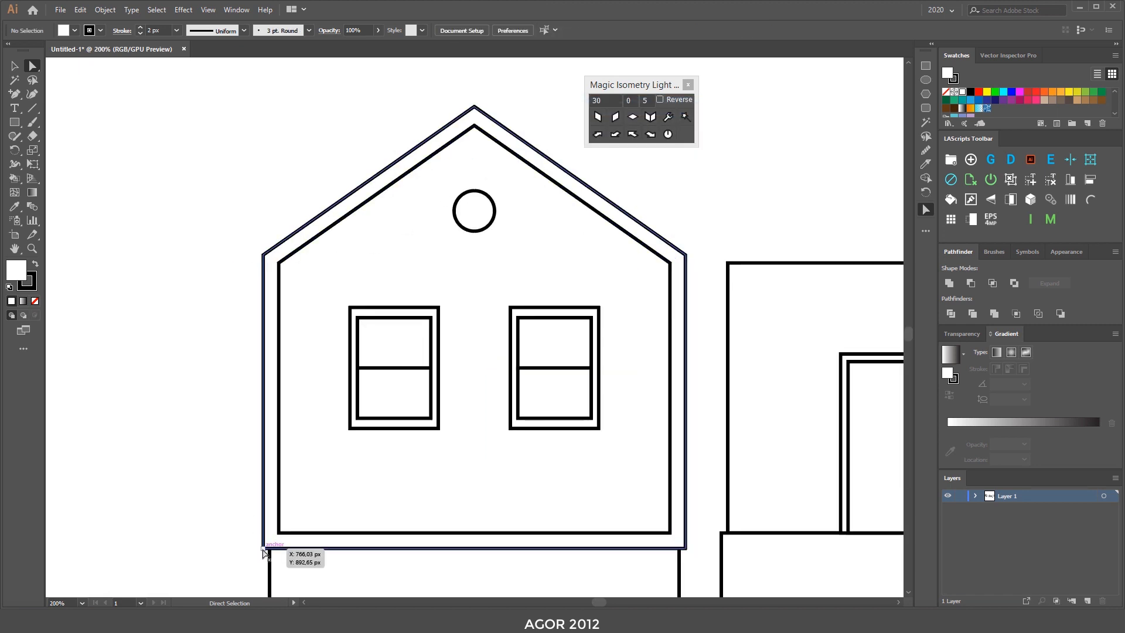
drag(266, 539, 278, 263)
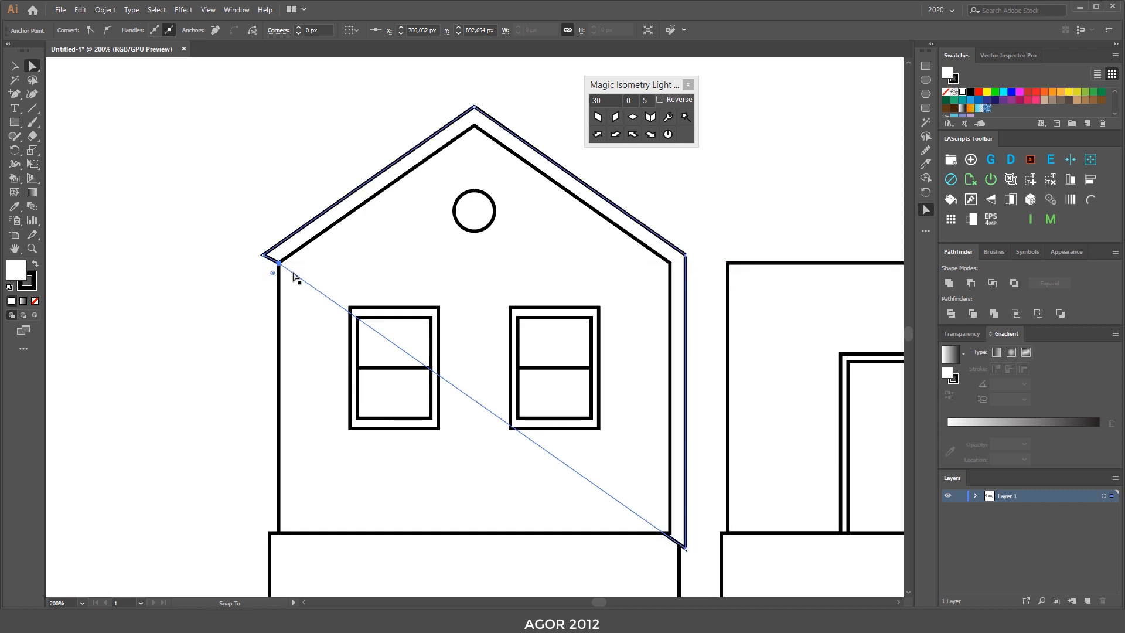
drag(686, 547, 670, 263)
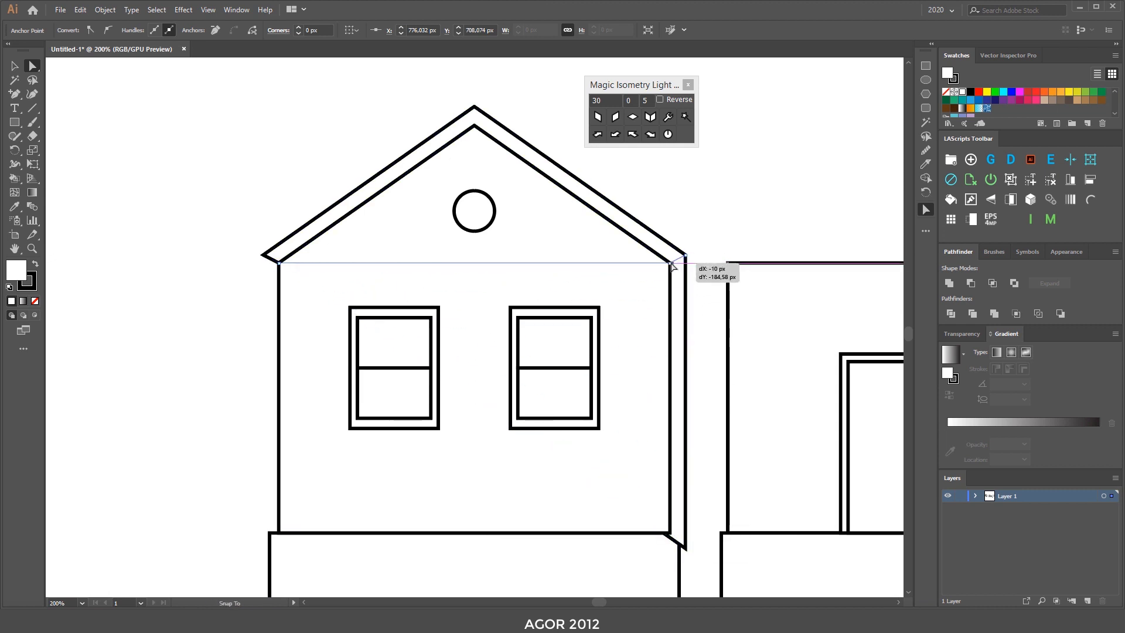
key(plus)
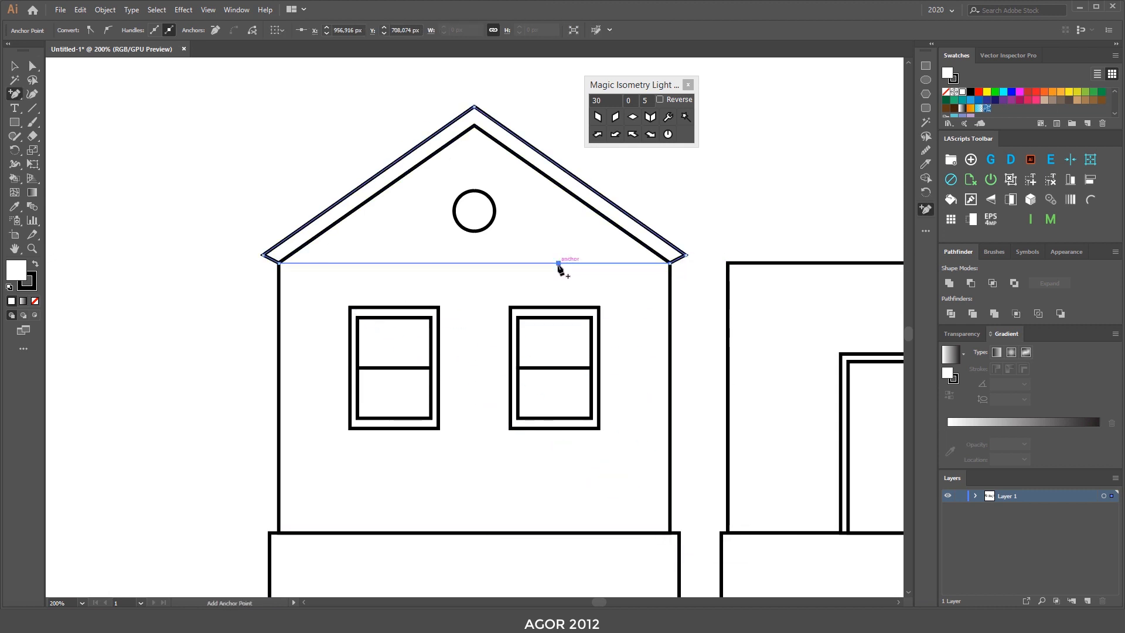
drag(557, 263, 475, 127)
key(v)
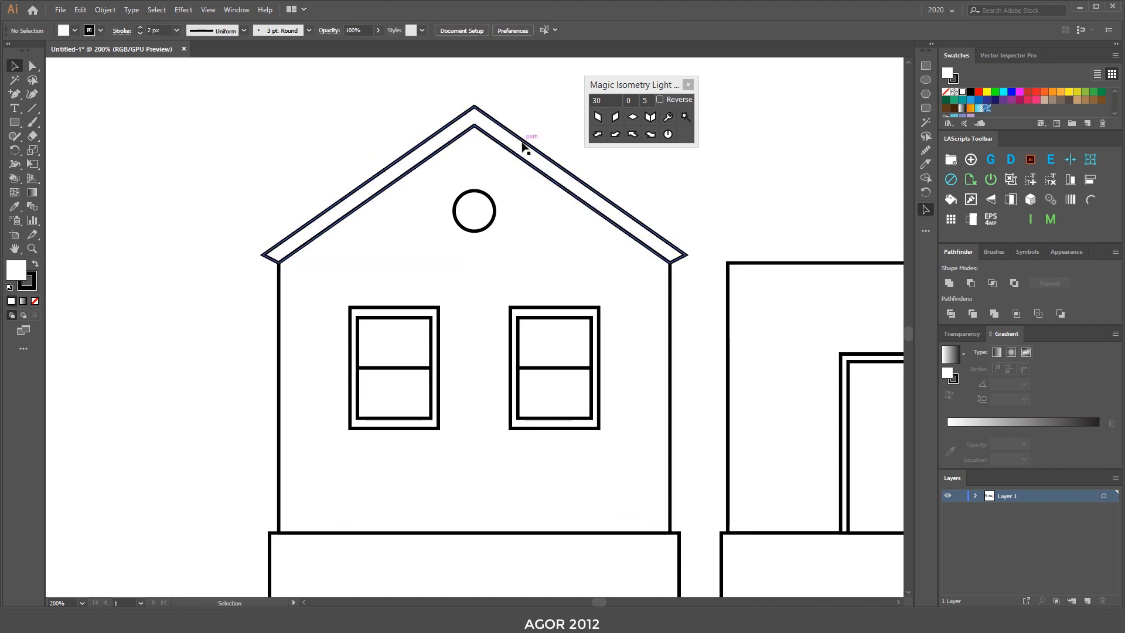
drag(652, 82, 785, 85)
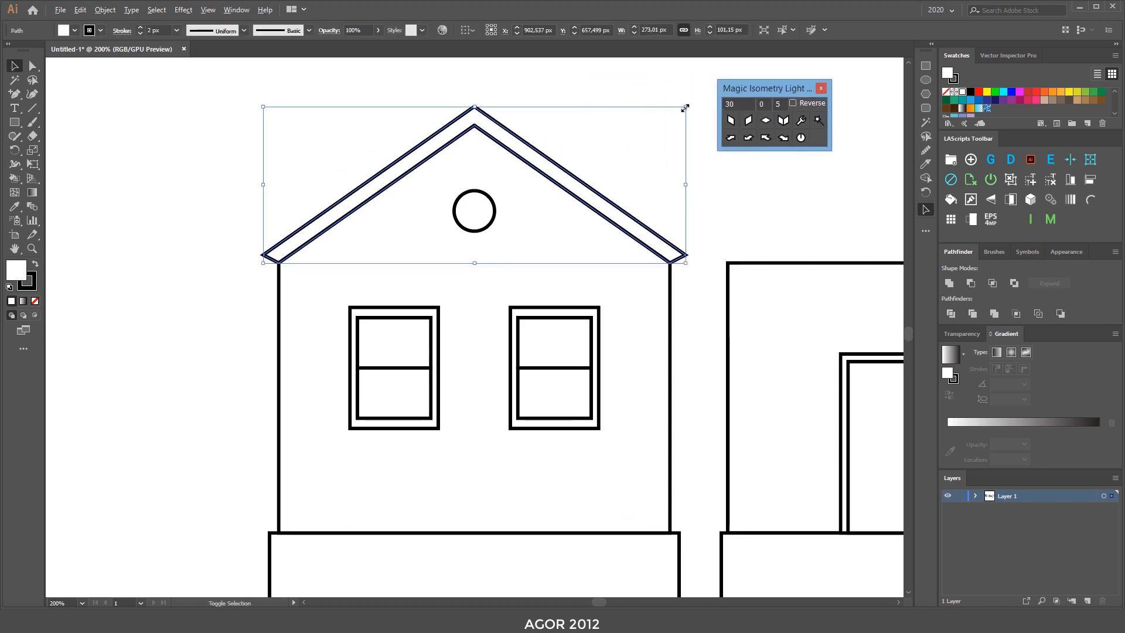
drag(686, 108, 717, 95)
key(ctrl+shift+a)
key(ctrl+1)
Step: Draw a small black chimney-top square and copy it straight below
drag(478, 143, 523, 234)
click(15, 122)
drag(663, 233, 678, 247)
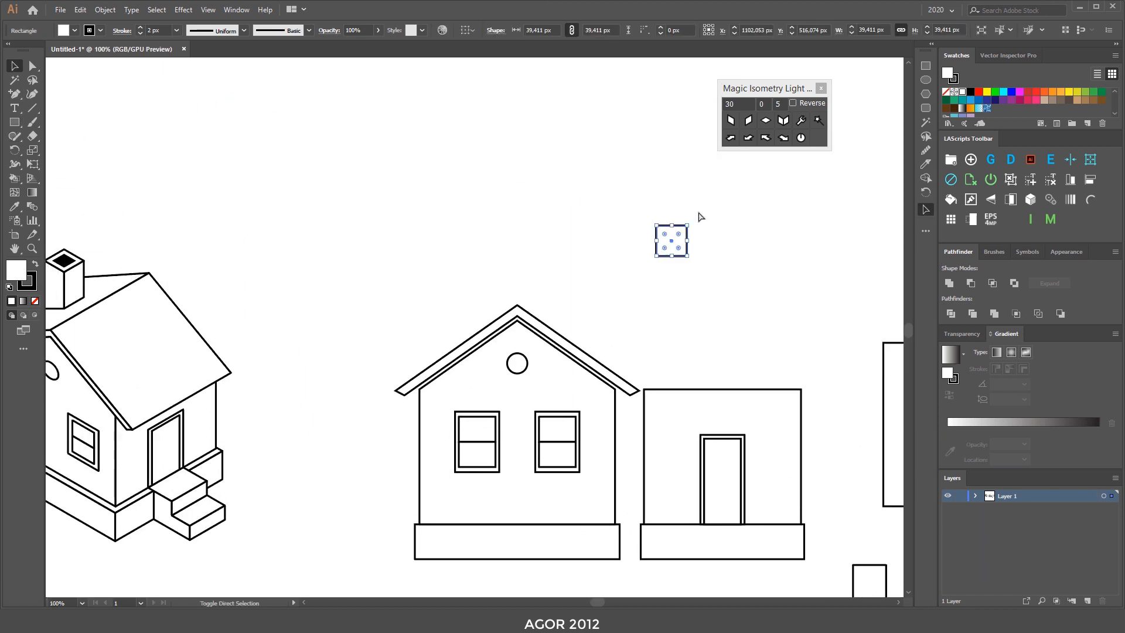
click(21, 272)
click(680, 58)
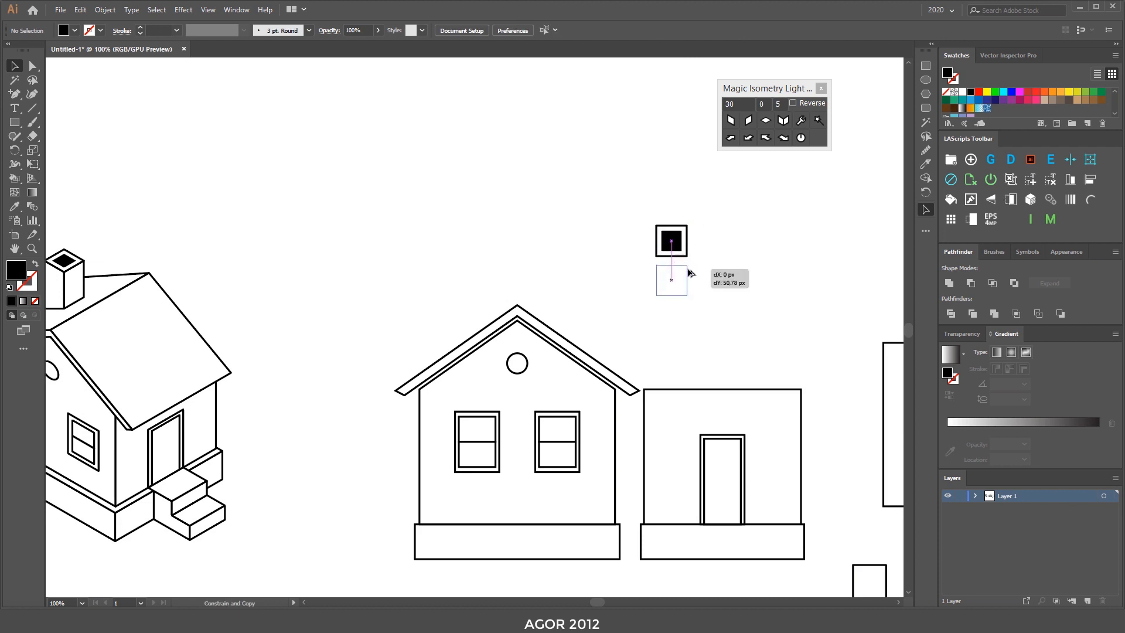
key(d)
mouse_move(656, 264)
mouse_down()
mouse_move(687, 316)
mouse_move(715, 291)
mouse_up()
click(665, 212)
Step: Check the selections of the house front with windows and the right wall with door
scroll(665, 212, down, 2)
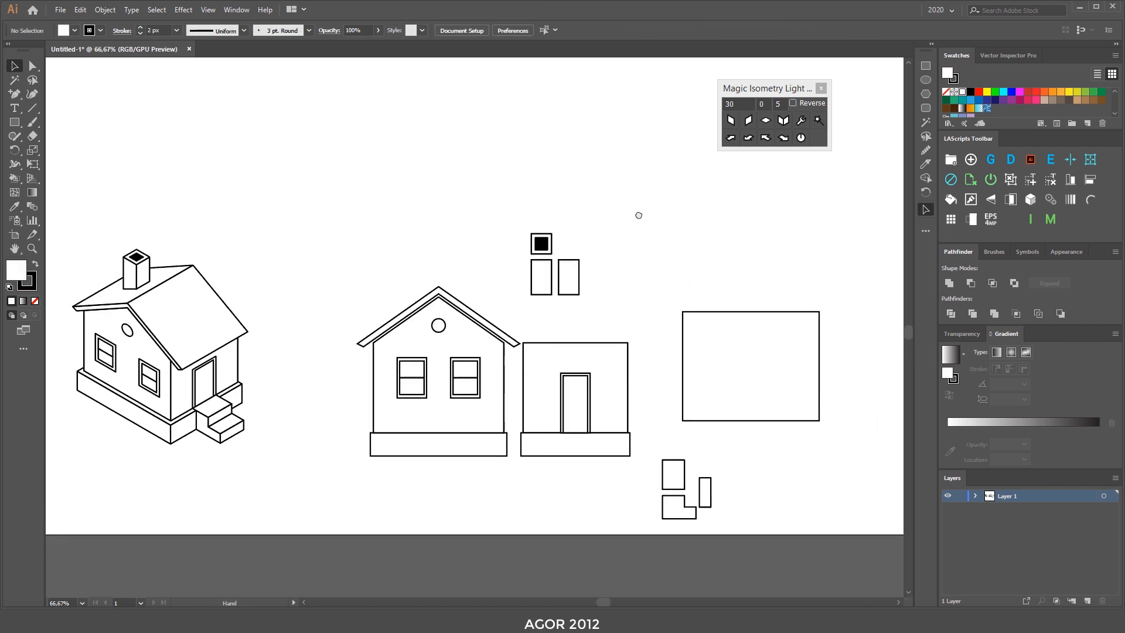
scroll(668, 128, up, 2)
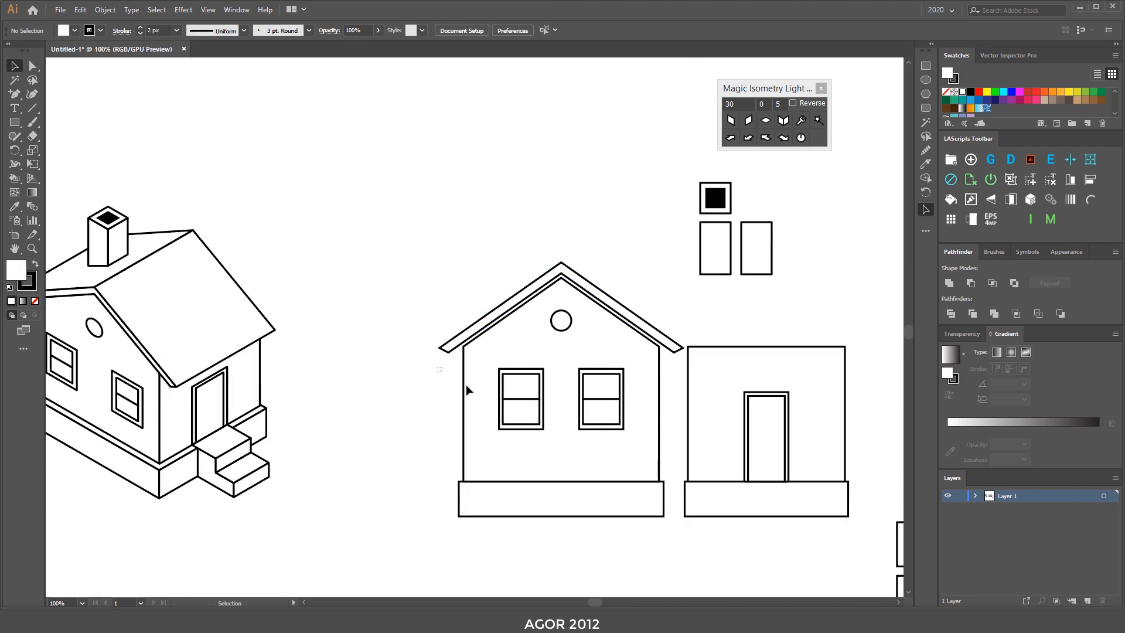
drag(657, 439, 659, 441)
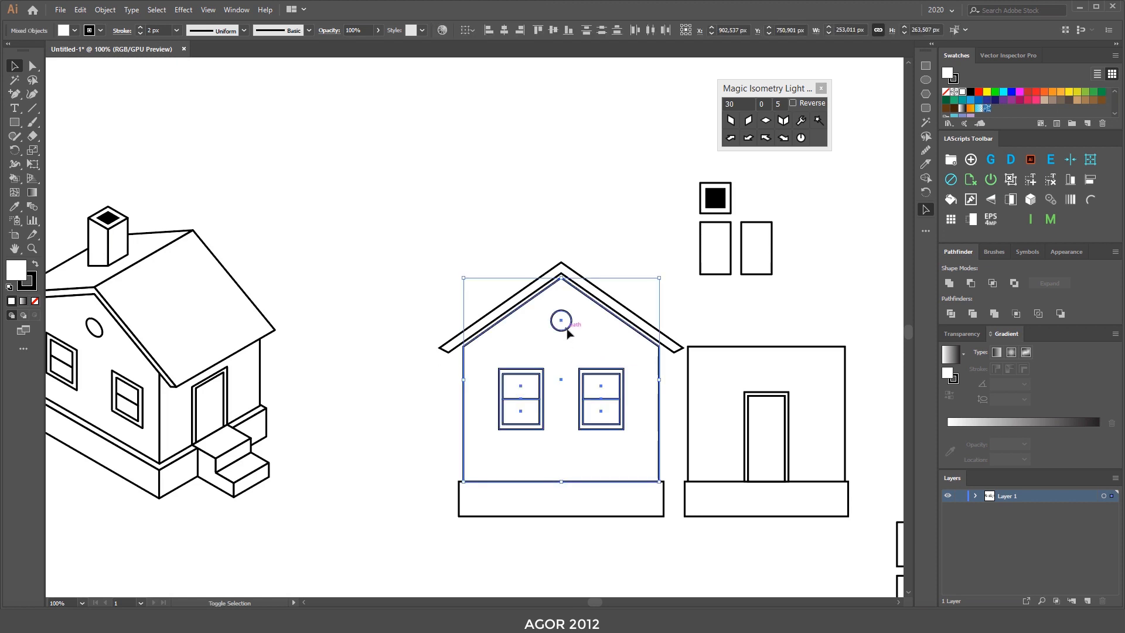
key(a)
key(v)
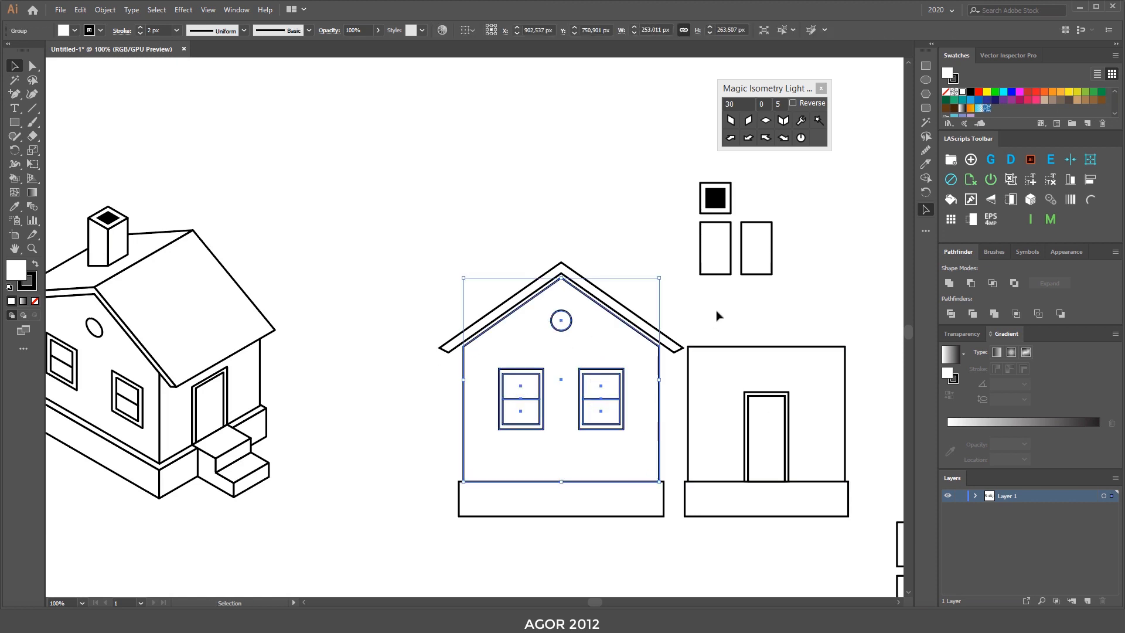
click(736, 309)
drag(736, 309, 600, 288)
click(725, 356)
key(a)
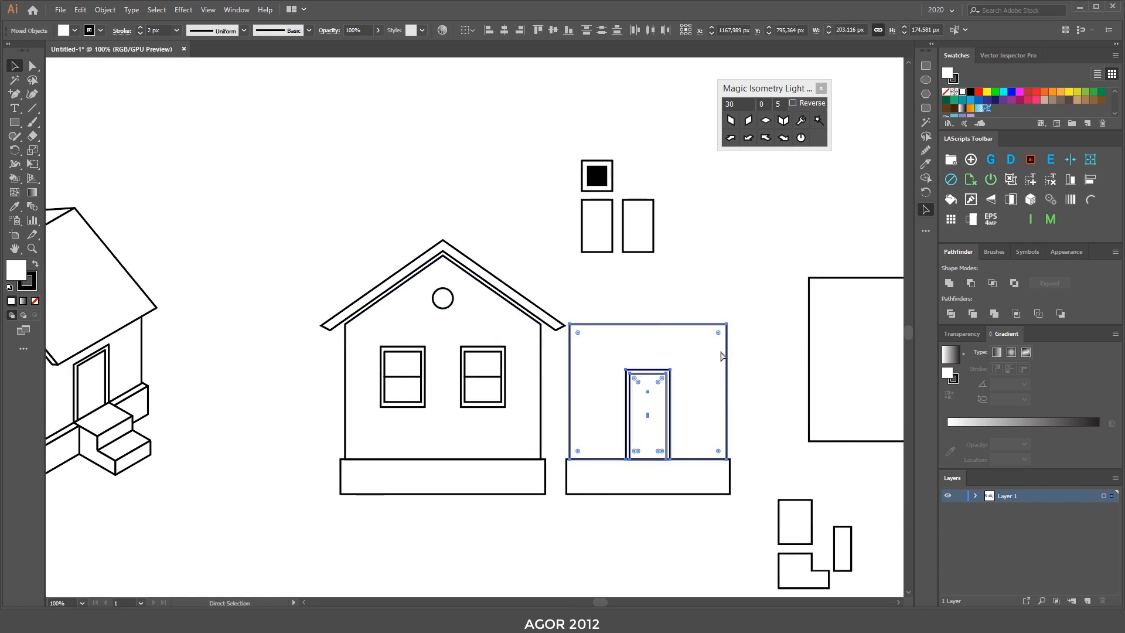
key(v)
click(735, 248)
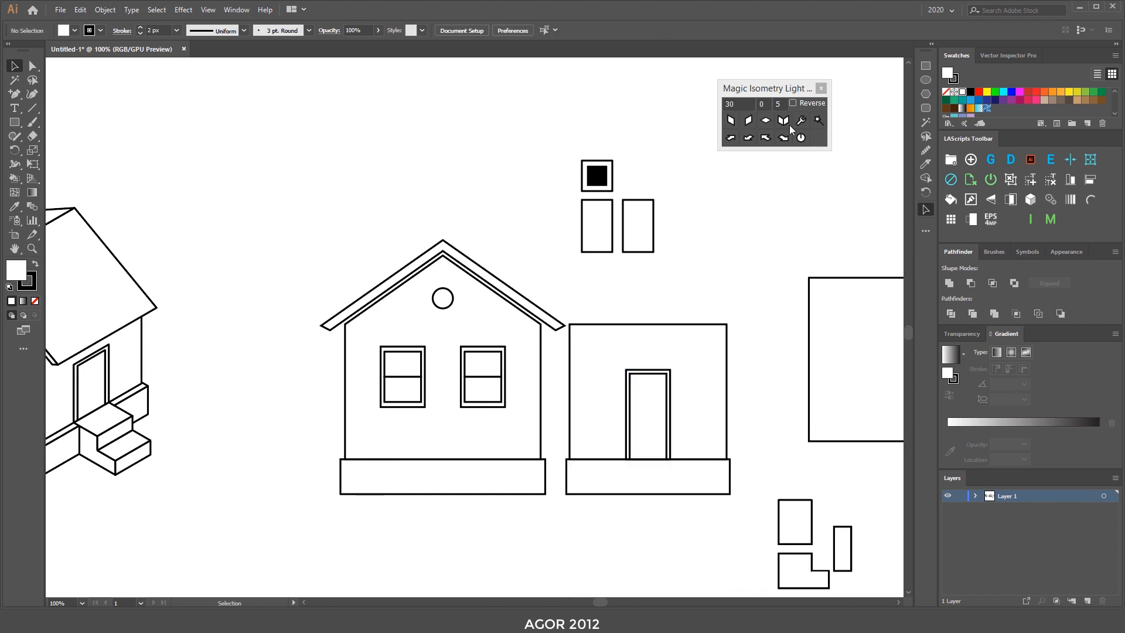
Step: Move the black chimney-top square up above the house
drag(597, 177, 598, 138)
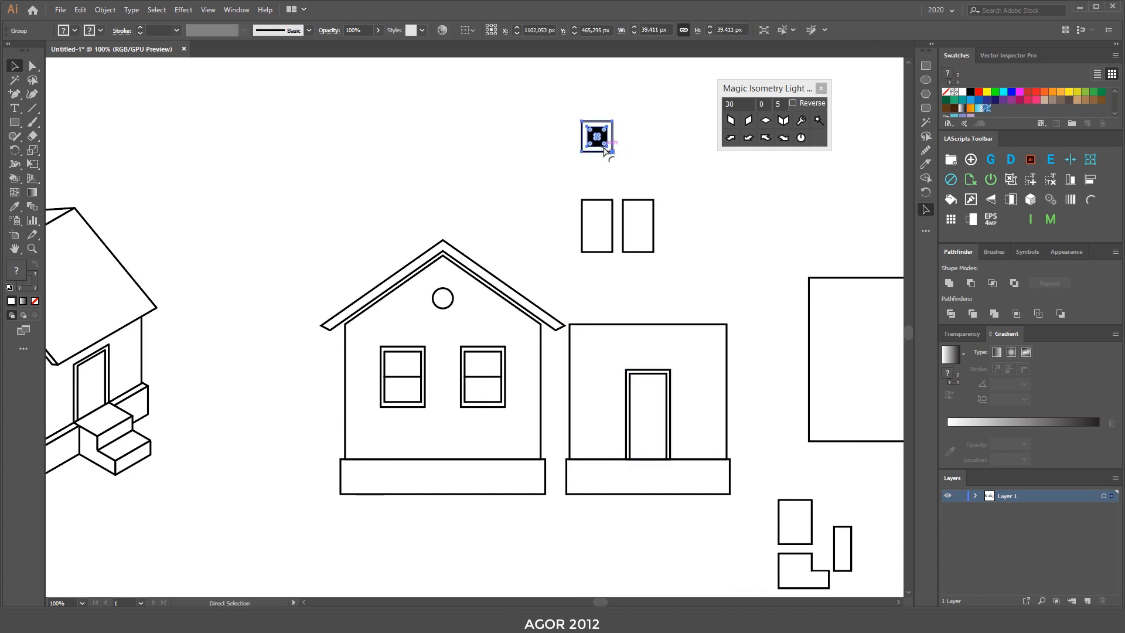
click(645, 168)
key(v)
key(ctrl+minus)
key(ctrl+minus)
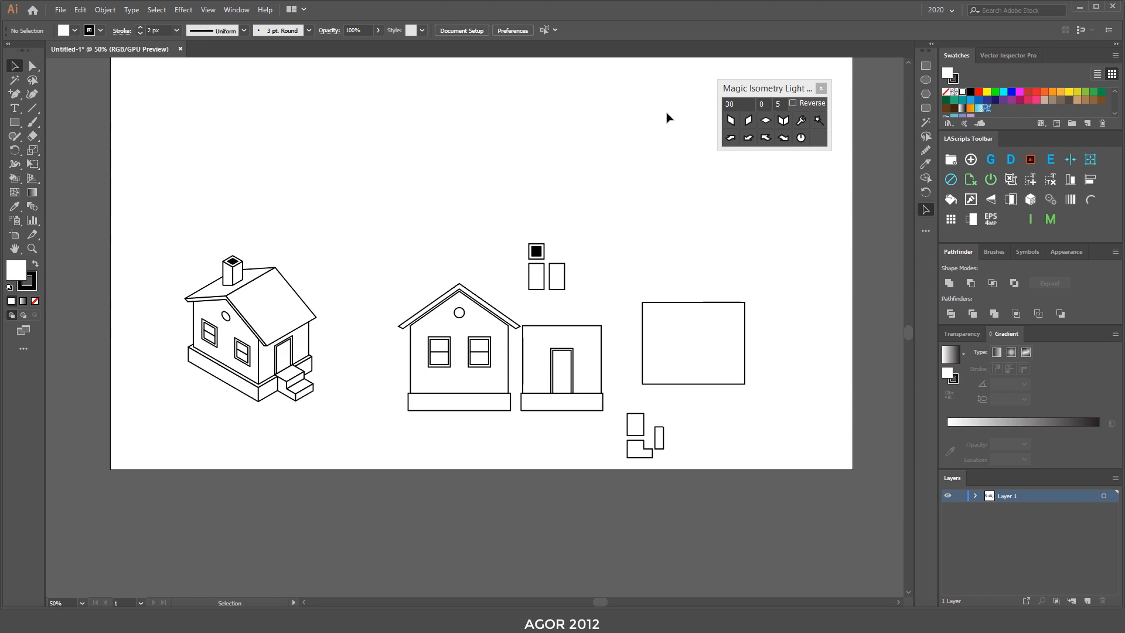
drag(632, 270, 581, 261)
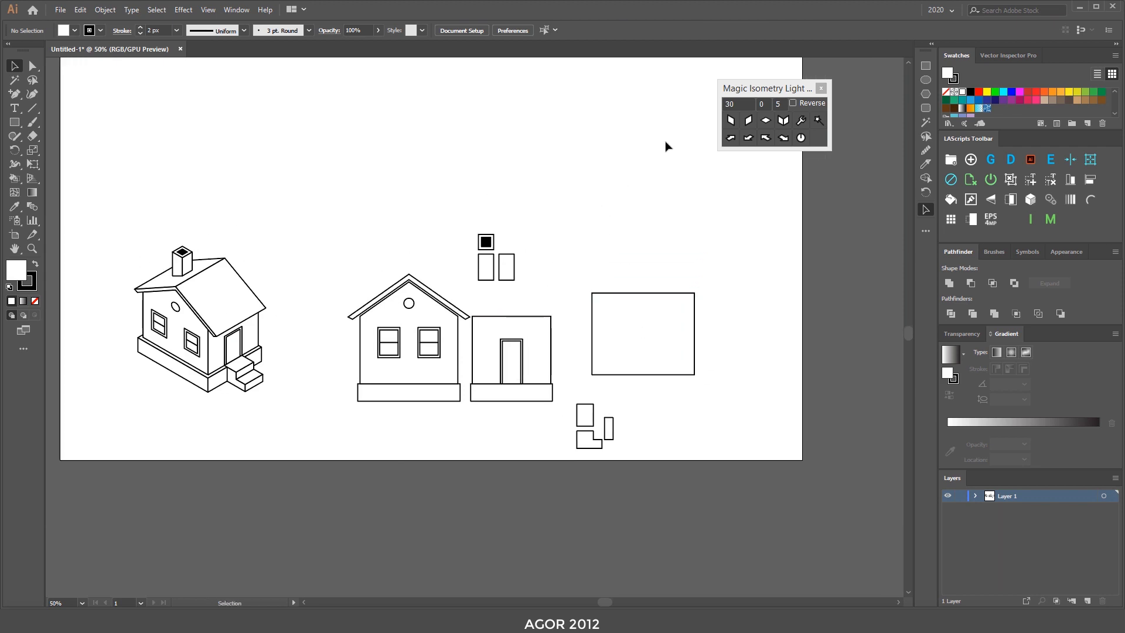
key(ctrl+plus)
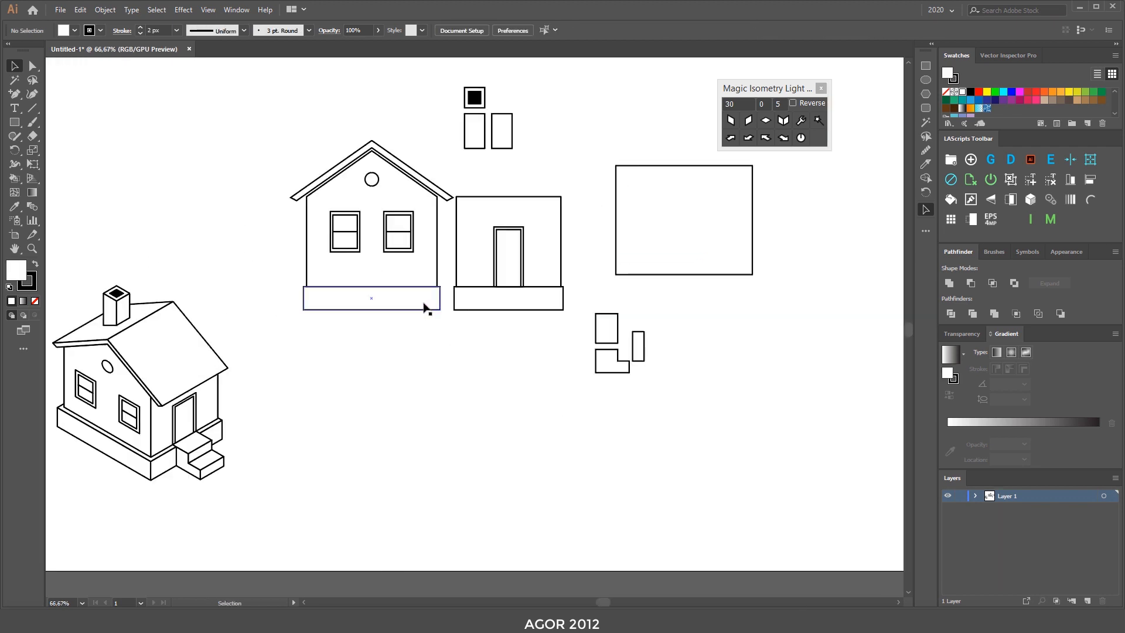
Step: Drag both base strips to the bottom, then centre the large square and rotate it 90°
drag(424, 307, 459, 470)
drag(510, 304, 564, 434)
drag(683, 194, 474, 346)
drag(551, 310, 422, 307)
Step: Combine the large rectangle and both base strips into an isometric box with Make All
click(655, 233)
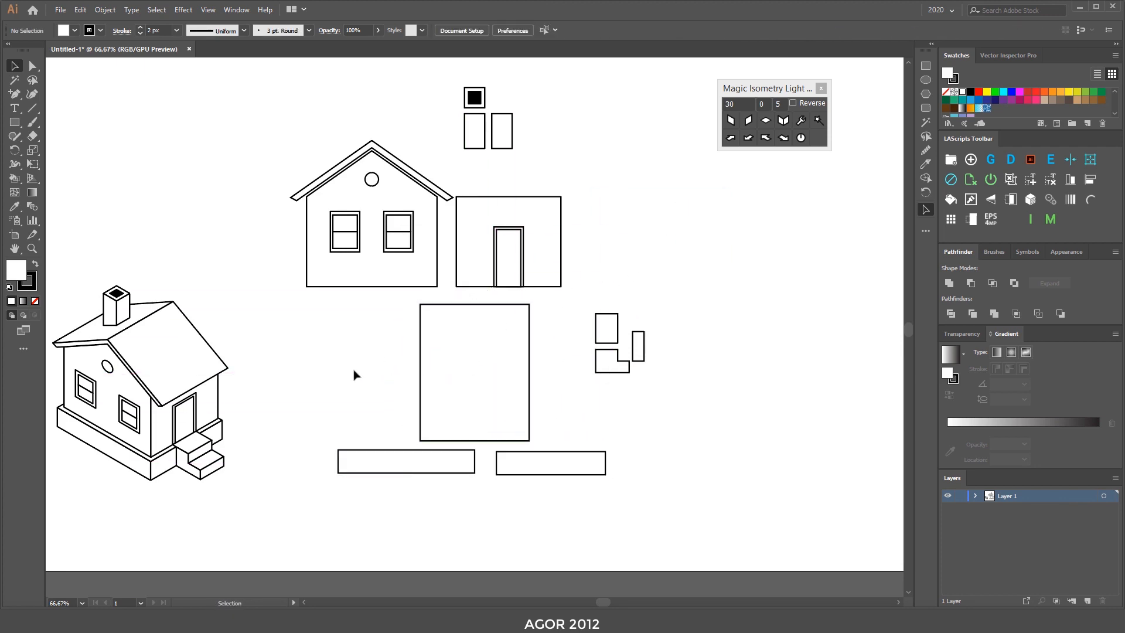
drag(549, 486, 549, 486)
click(397, 432)
shift+click(527, 463)
shift+click(502, 432)
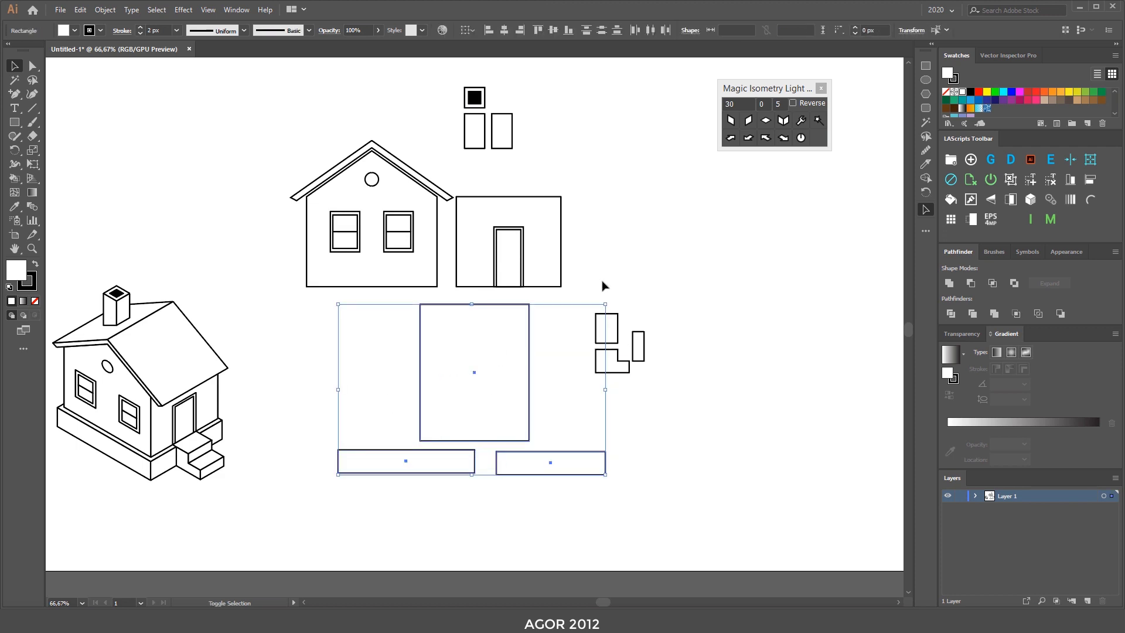
click(819, 122)
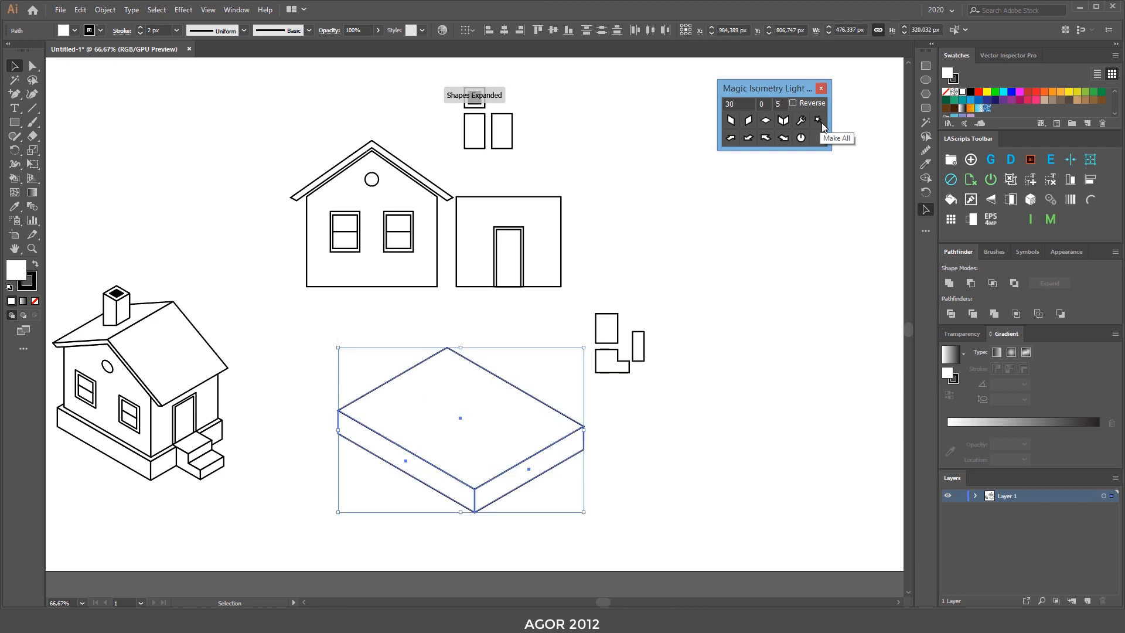
click(682, 485)
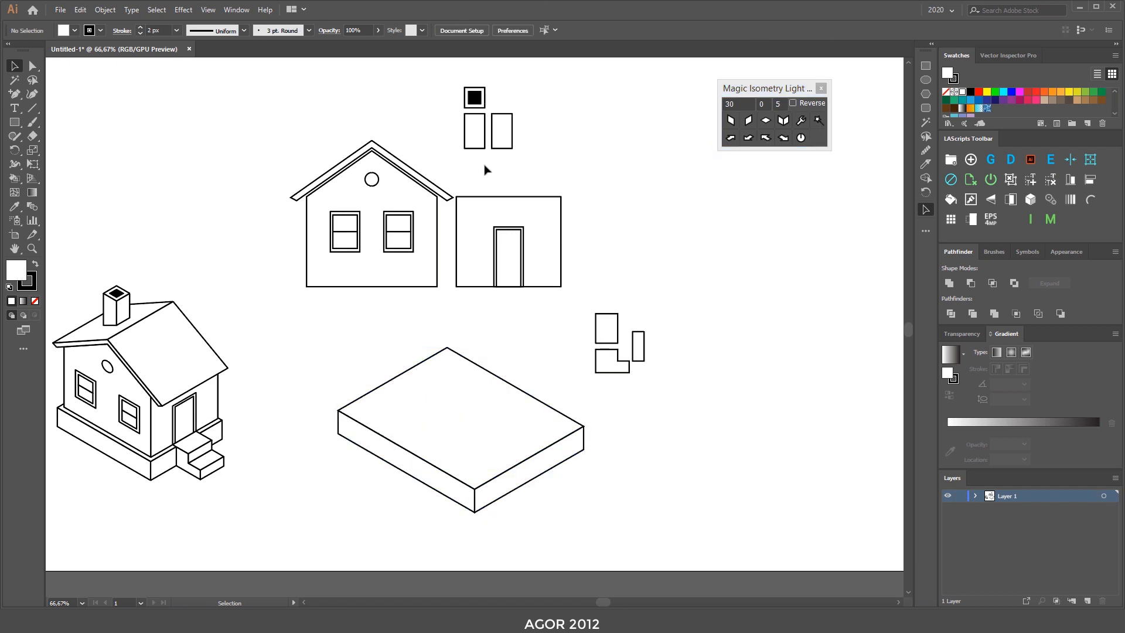
Step: Give all the house parts and the isometric box a 2 px black stroke
drag(281, 77, 680, 486)
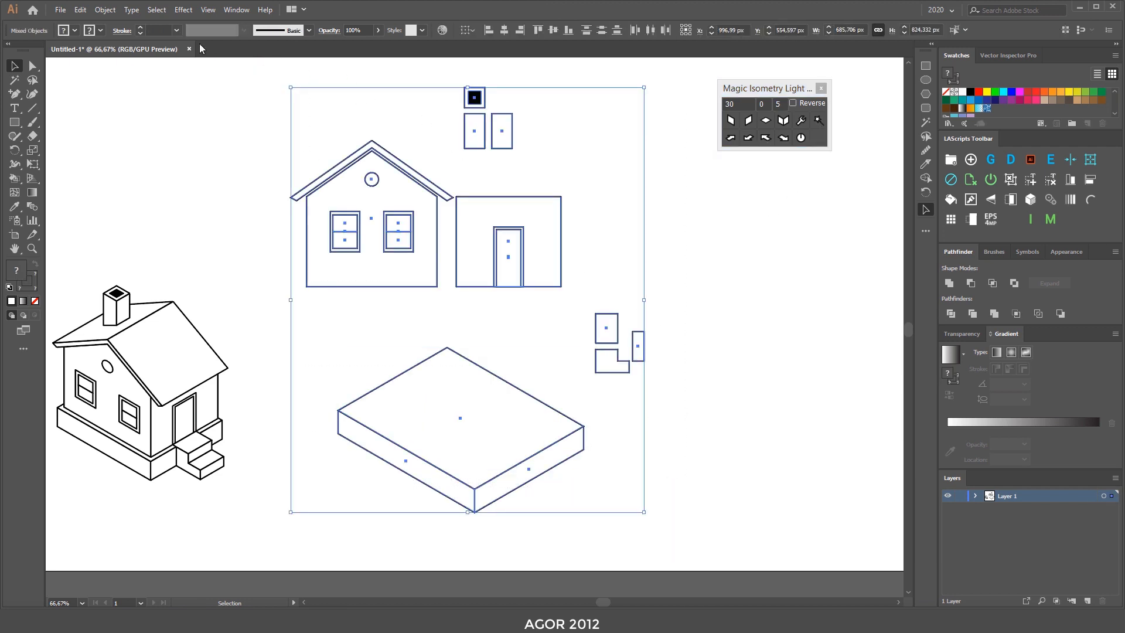
click(122, 33)
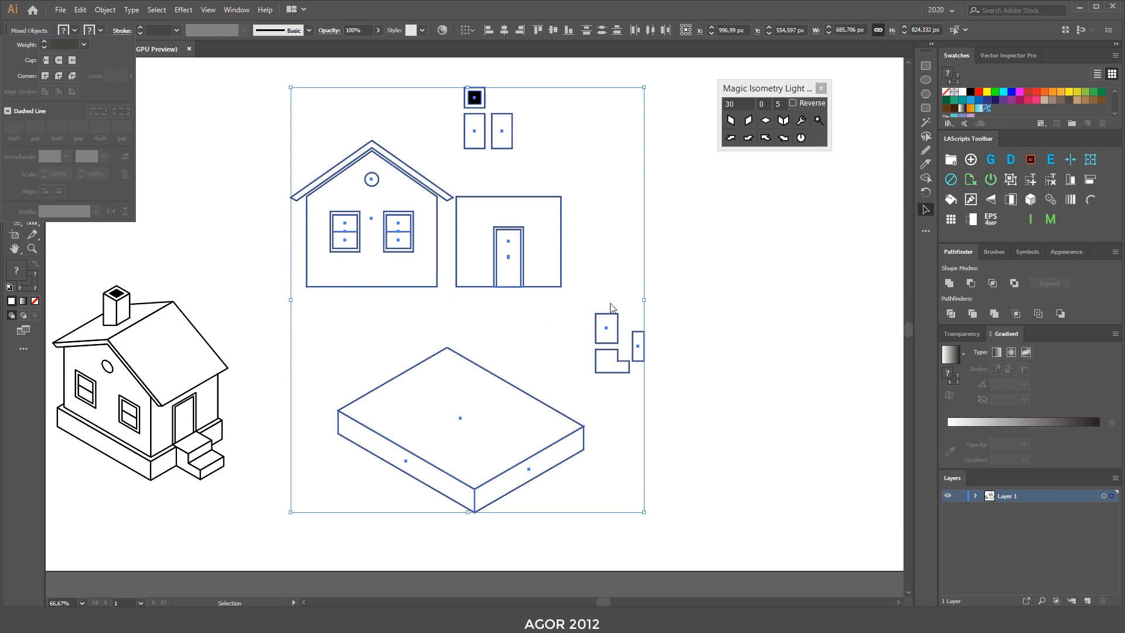
click(722, 291)
click(756, 176)
Step: Adjust the isometric box's stroke and move the box below the house walls
key(ctrl+equal)
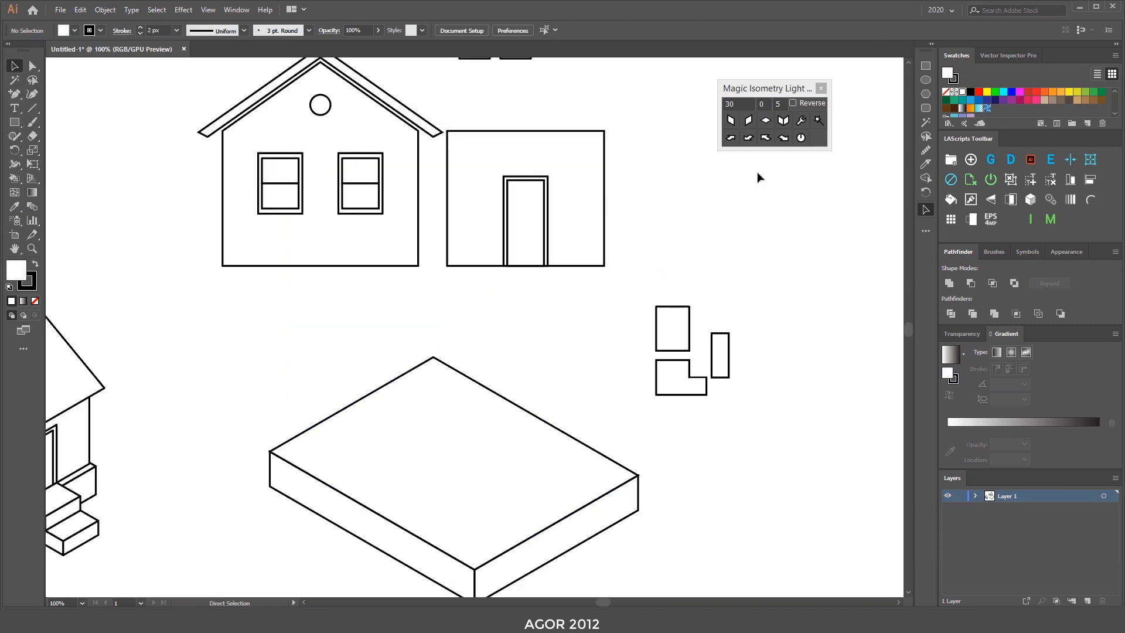
key(ctrl+equal)
scroll(522, 234, down, 3)
drag(225, 195, 756, 533)
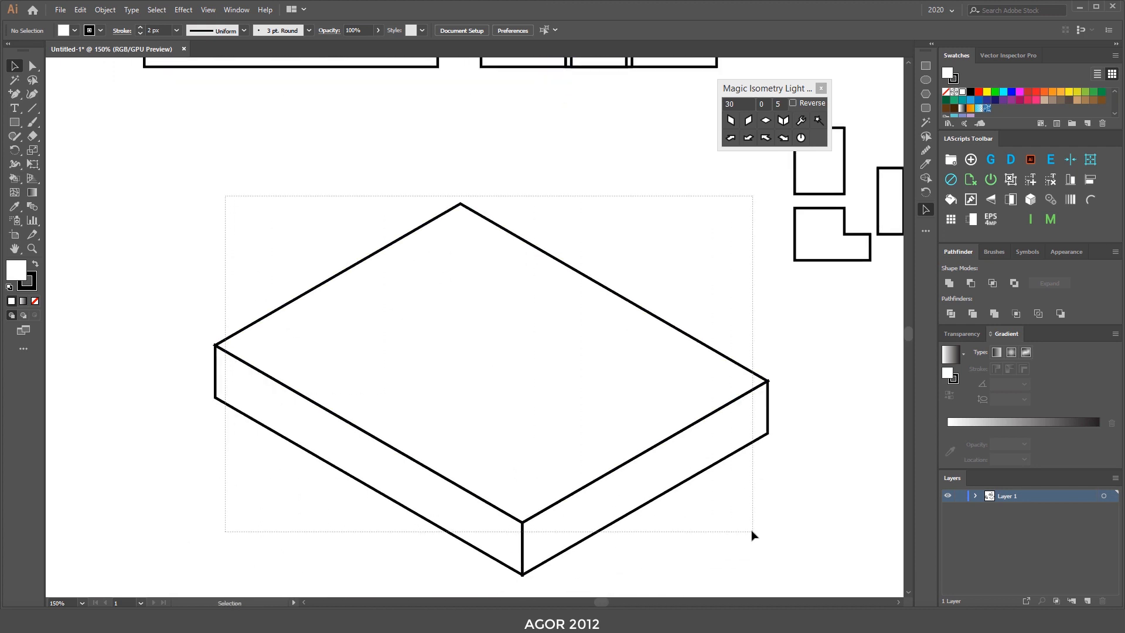
click(122, 33)
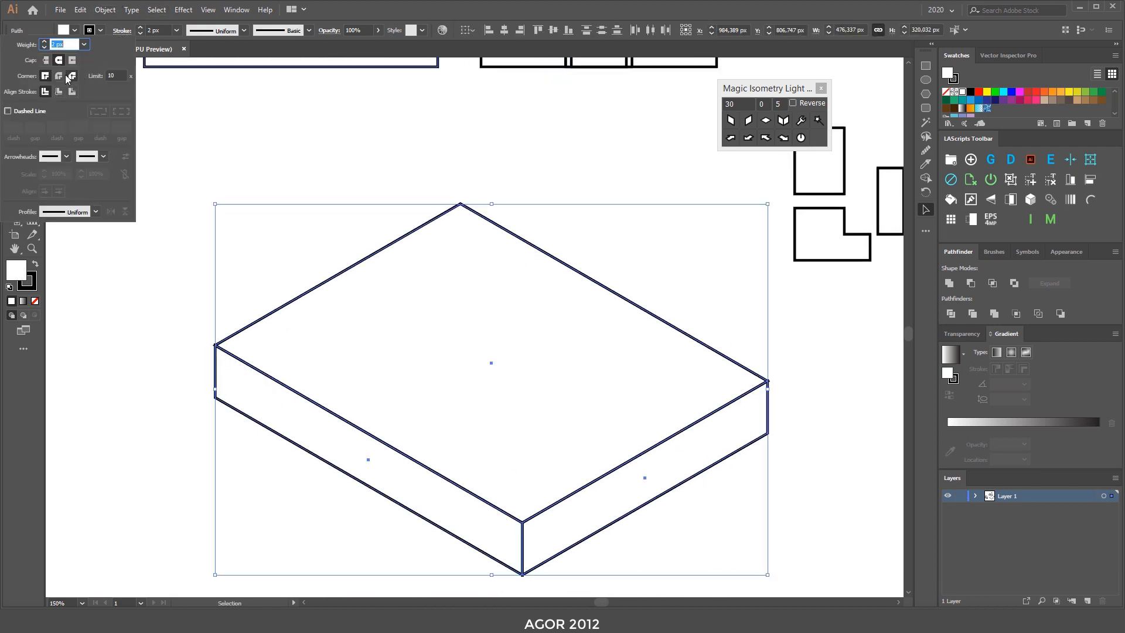
click(286, 236)
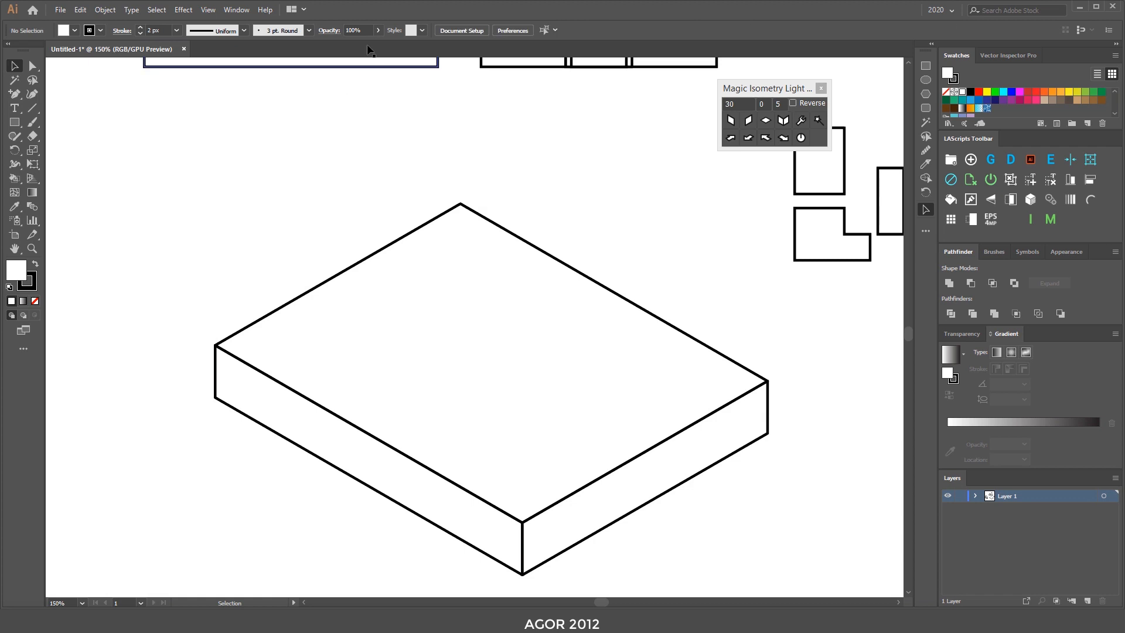
key(ctrl+minus)
key(ctrl+minus)
drag(565, 394, 533, 433)
Step: Skew the gable wall into an isometric left side and the door wall into a right side
click(575, 330)
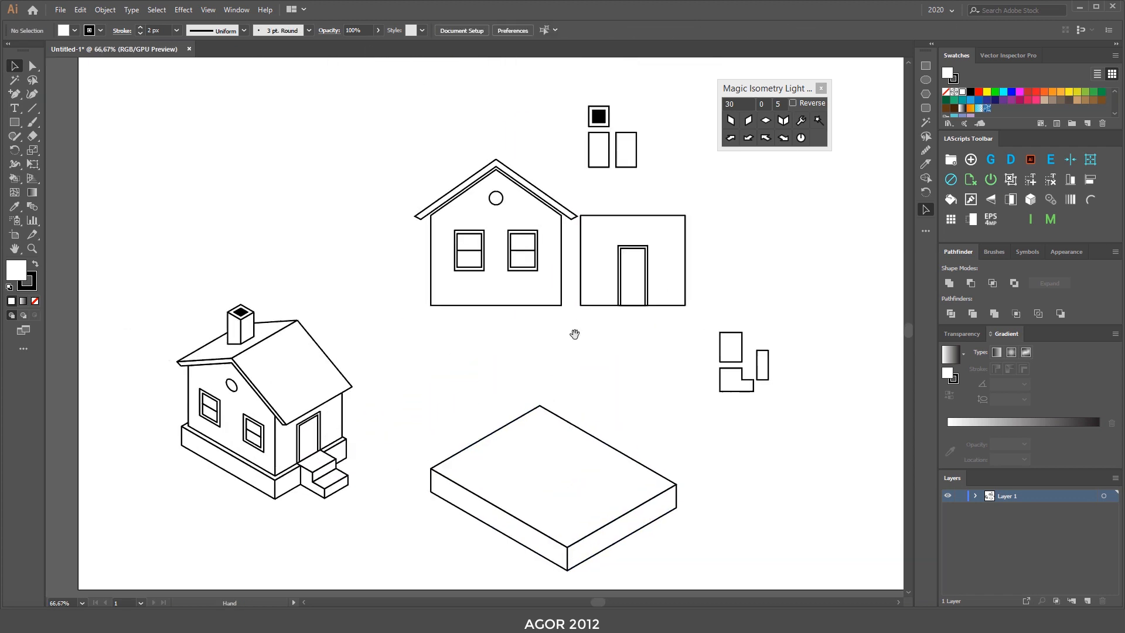
click(539, 275)
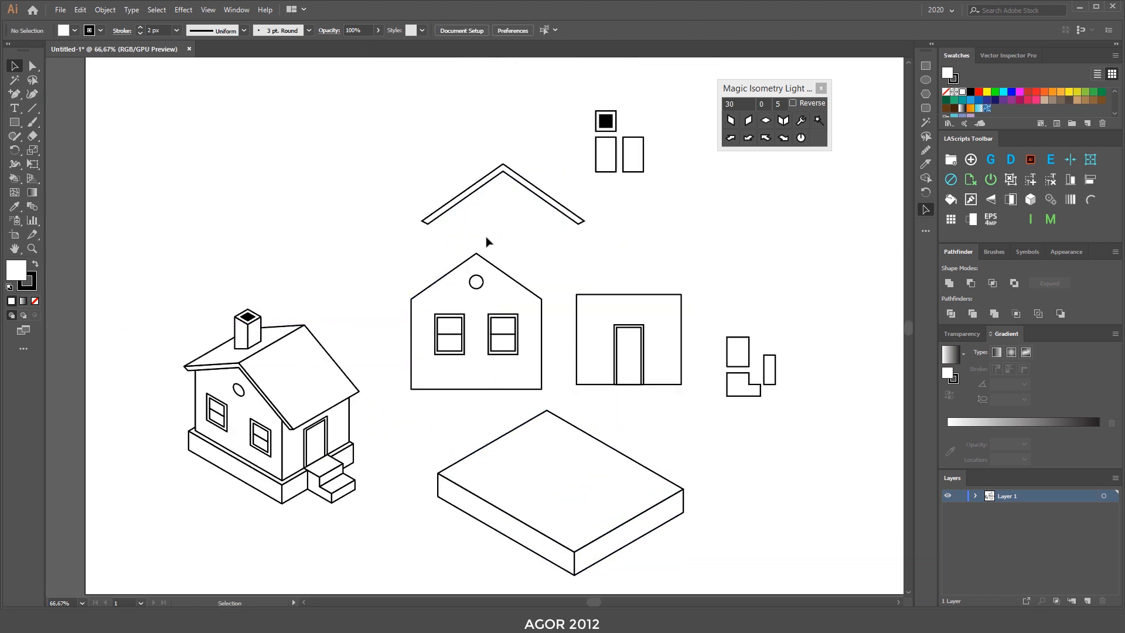
click(540, 310)
click(731, 123)
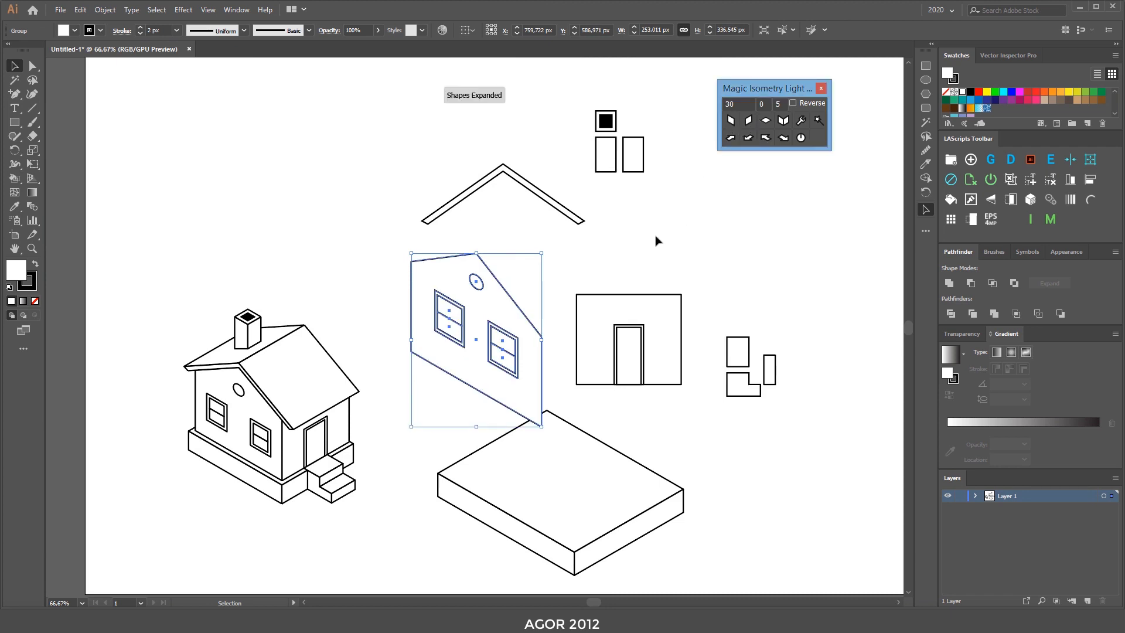
click(658, 351)
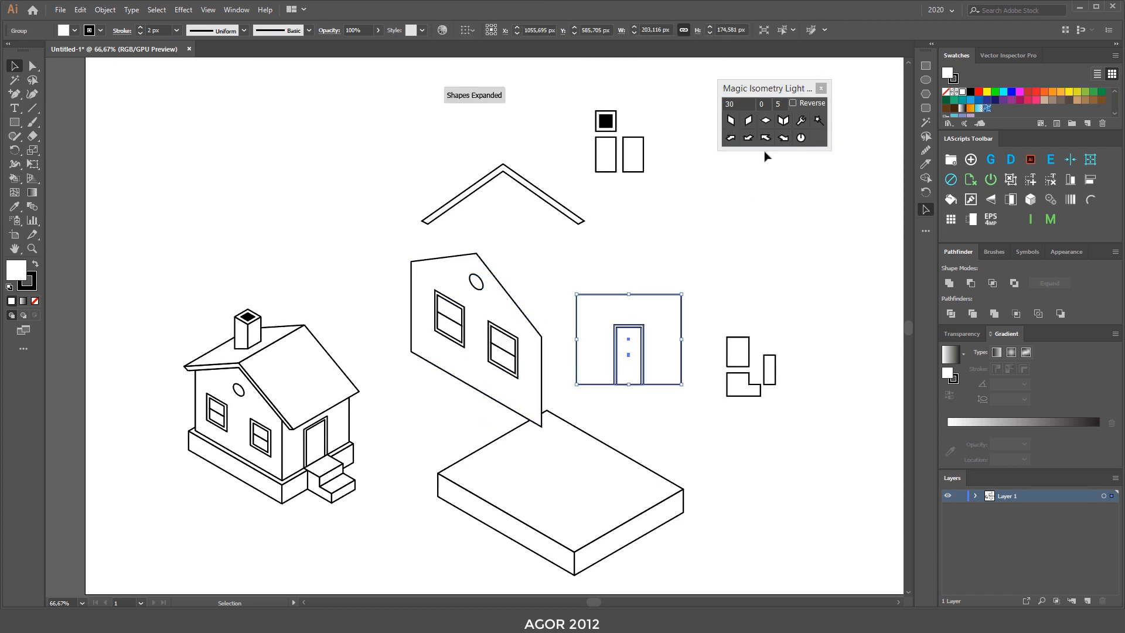
click(751, 123)
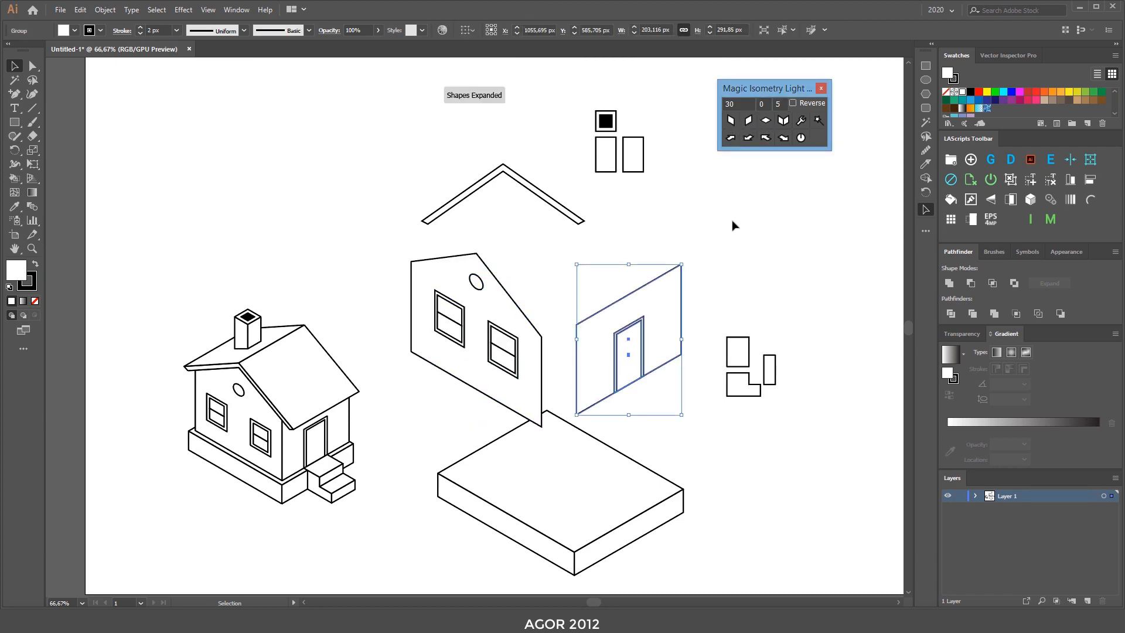
Step: Snap the door wall onto the gable wall's edge and lower the joined body onto the base box
click(668, 228)
click(538, 327)
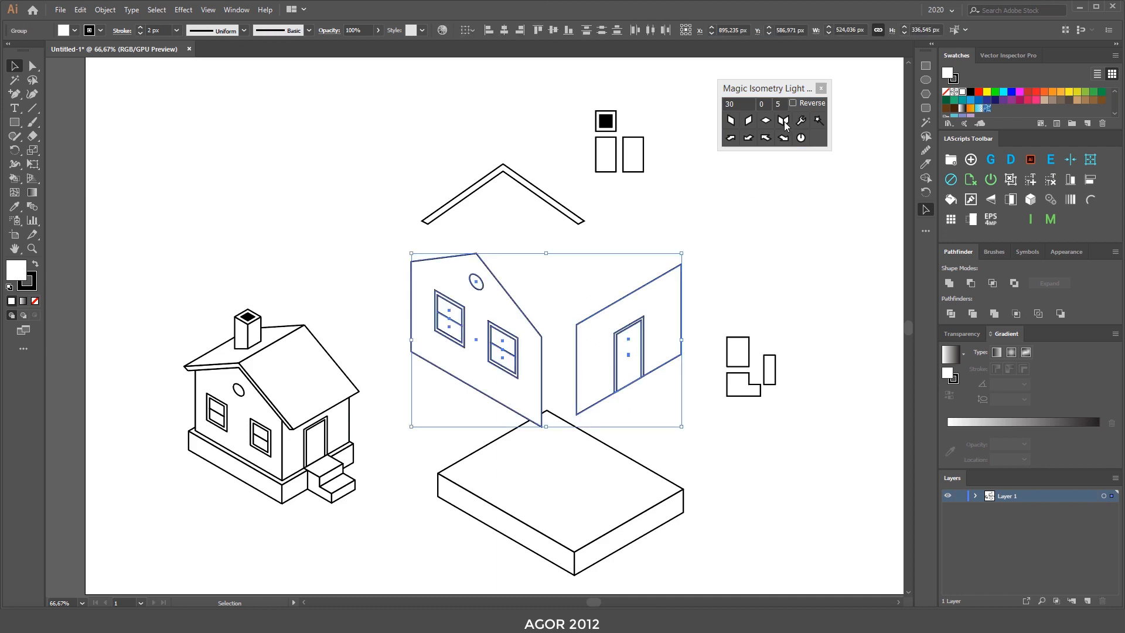
click(782, 137)
key(ctrl+z)
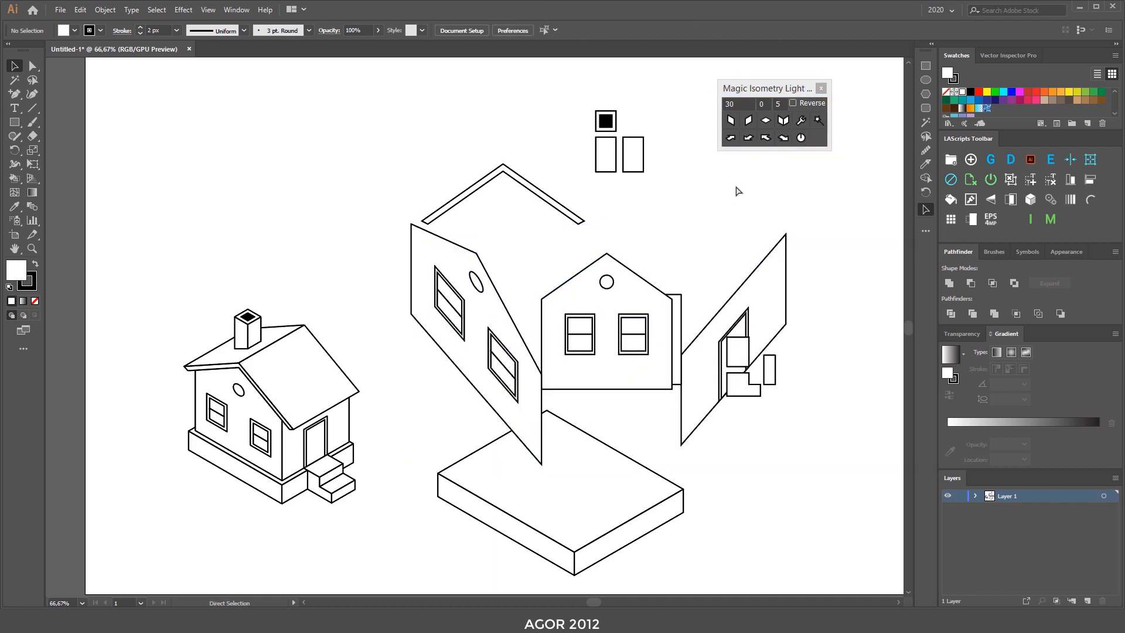
key(ctrl+z)
click(797, 145)
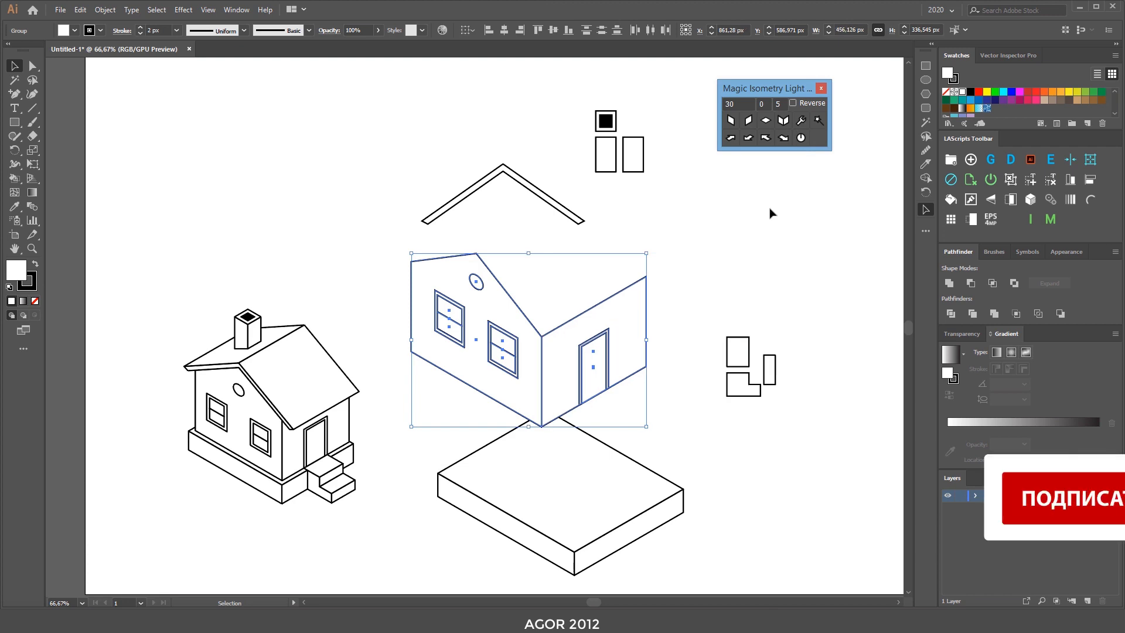
click(659, 249)
click(606, 339)
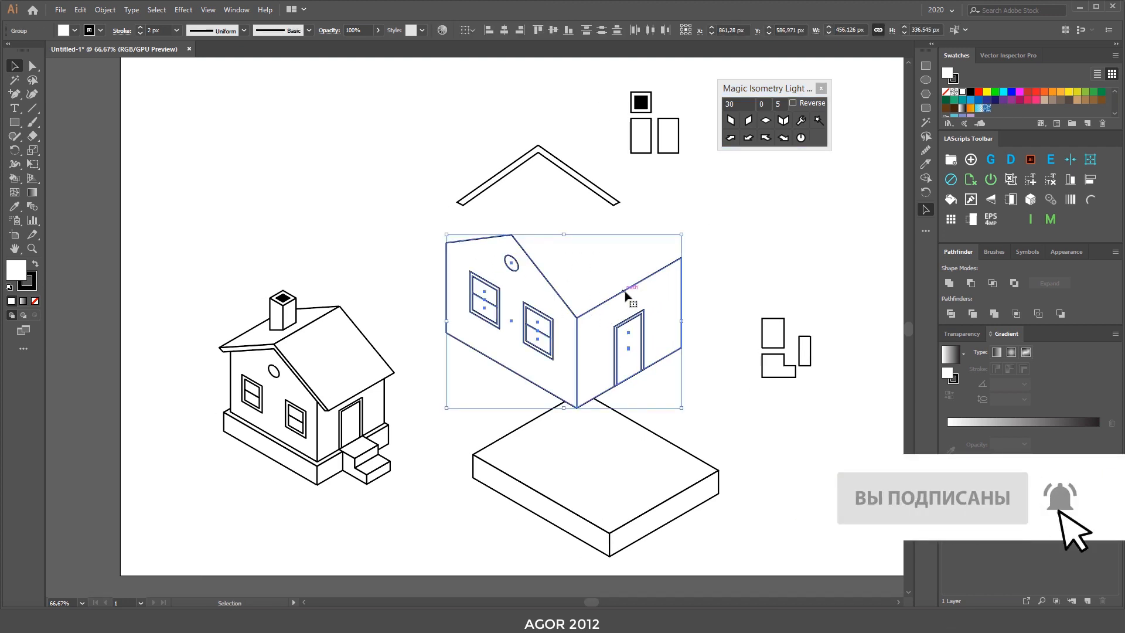
drag(578, 347, 610, 467)
Step: Skew the roof into an isometric plane and place it on top of the house body
key(ctrl+minus)
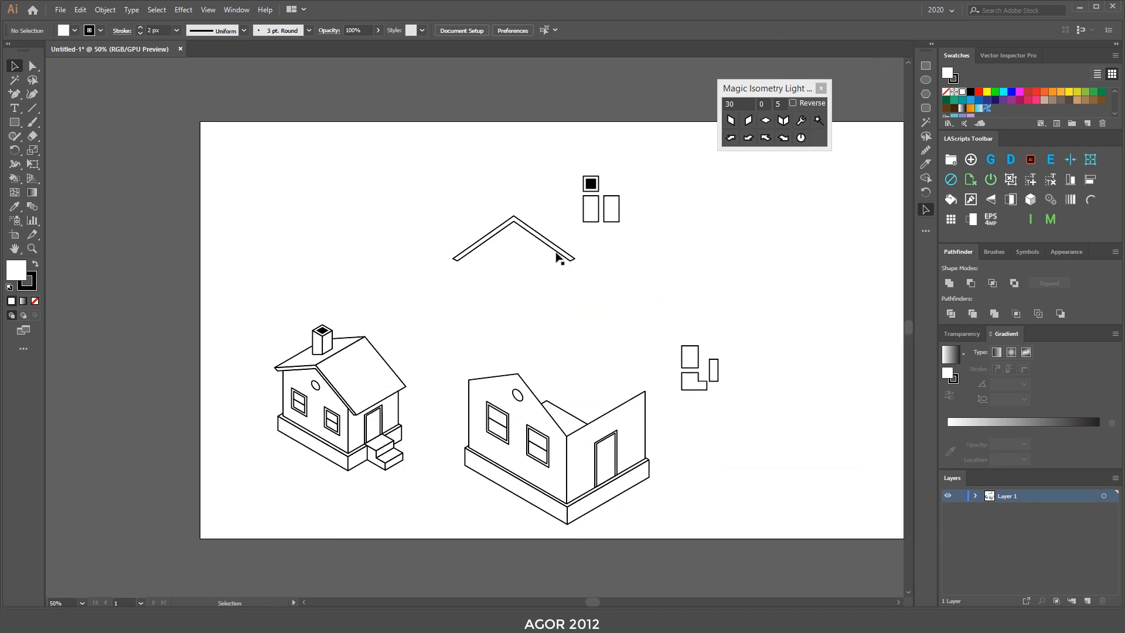
drag(557, 252, 570, 303)
click(751, 121)
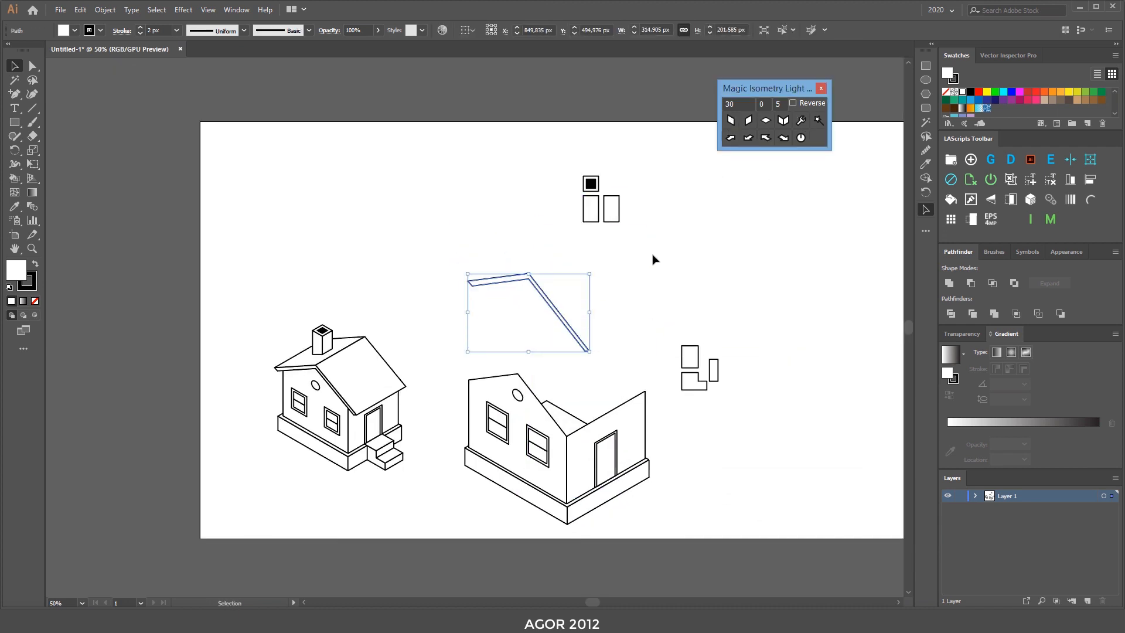
click(657, 226)
key(ctrl+plus)
drag(535, 258, 532, 394)
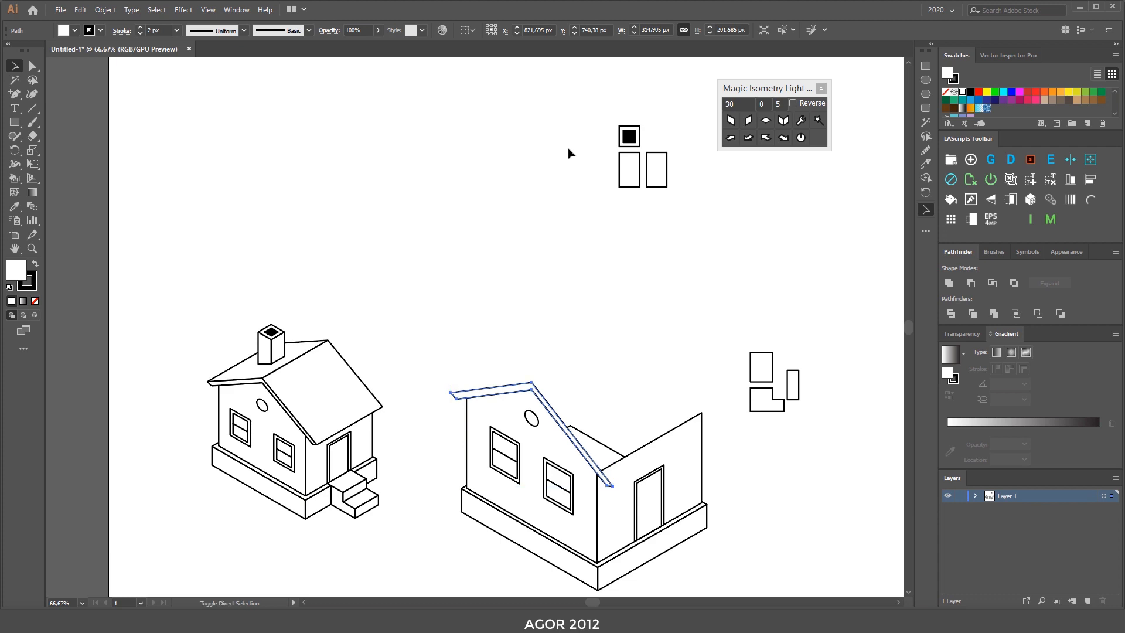
click(623, 269)
Step: Move the copied roof piece up and back along the 2 o'clock axis in 50 px steps
drag(631, 255, 566, 150)
scroll(588, 194, up, 1)
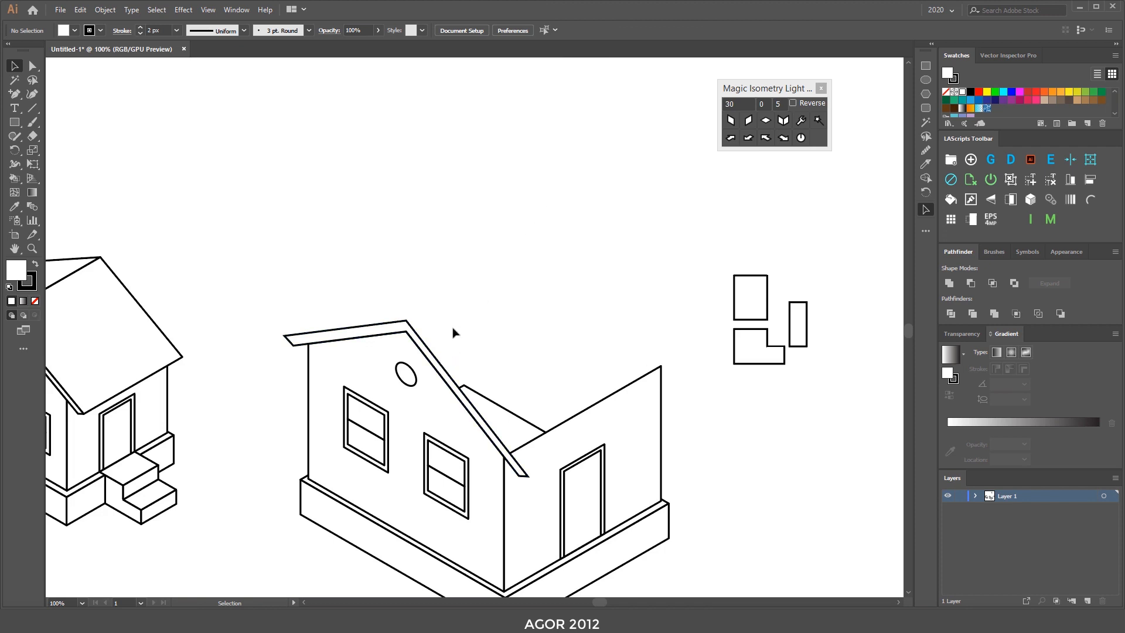
click(443, 364)
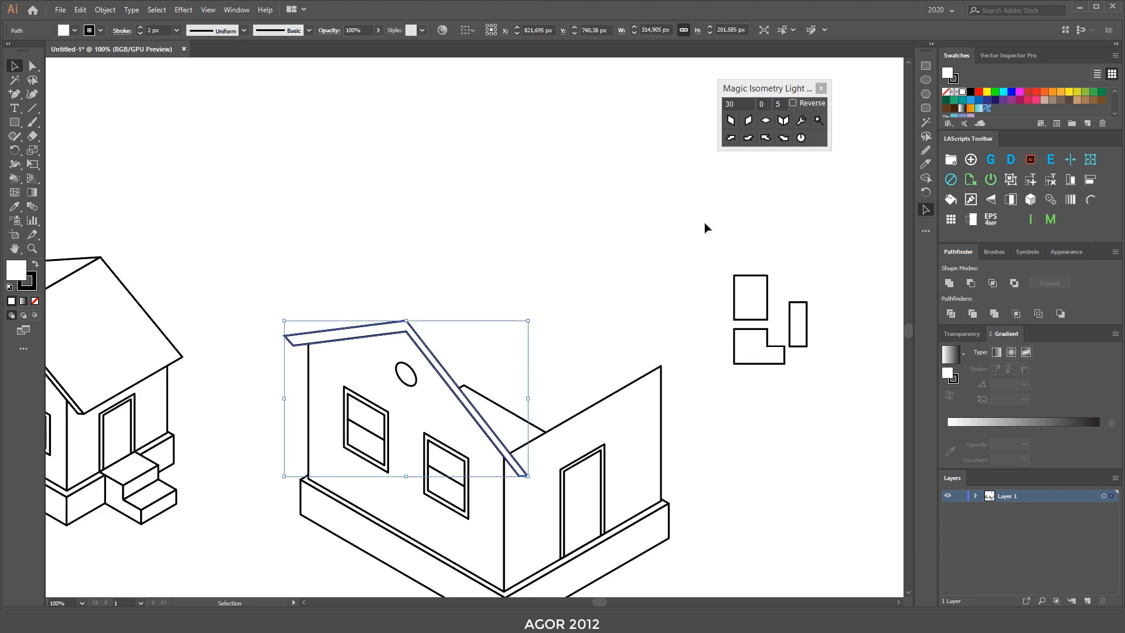
key(a)
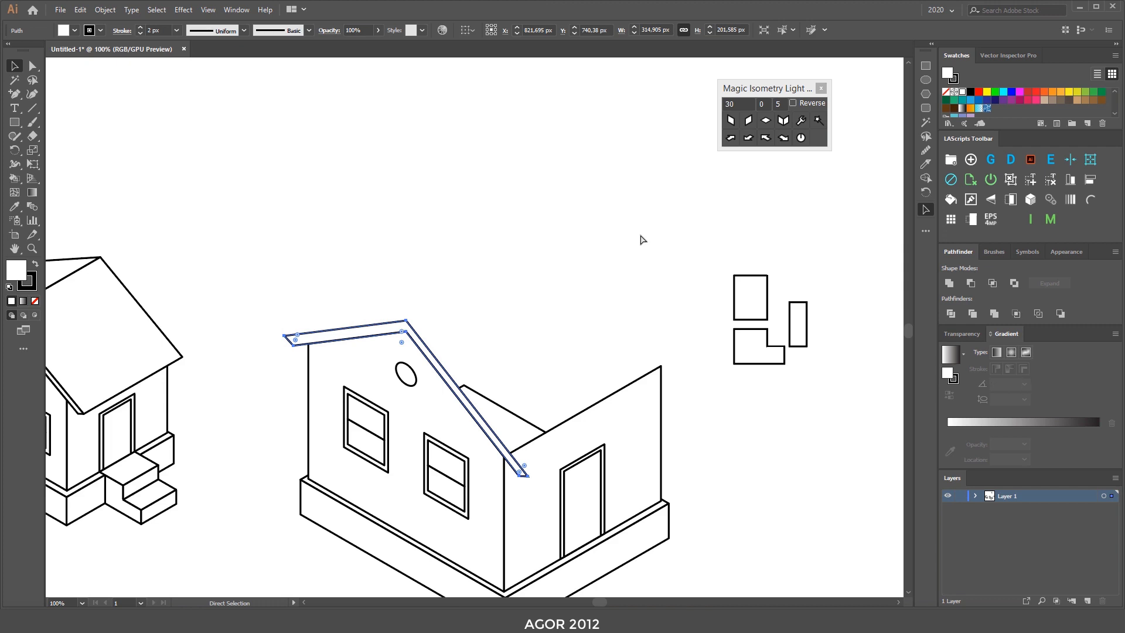
key(v)
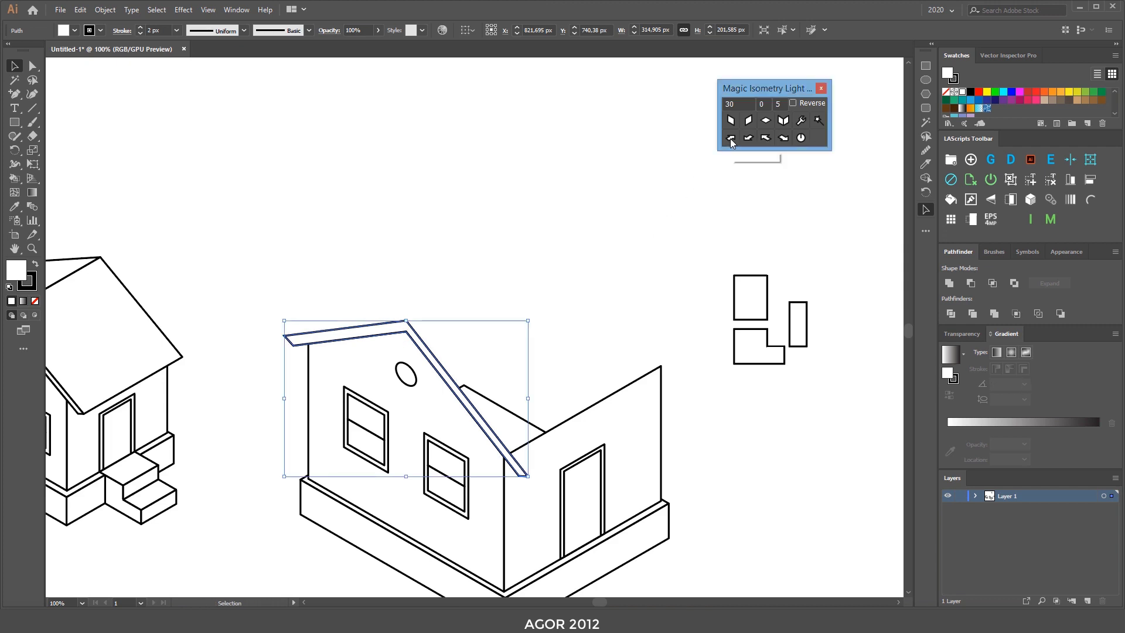
click(730, 139)
click(730, 137)
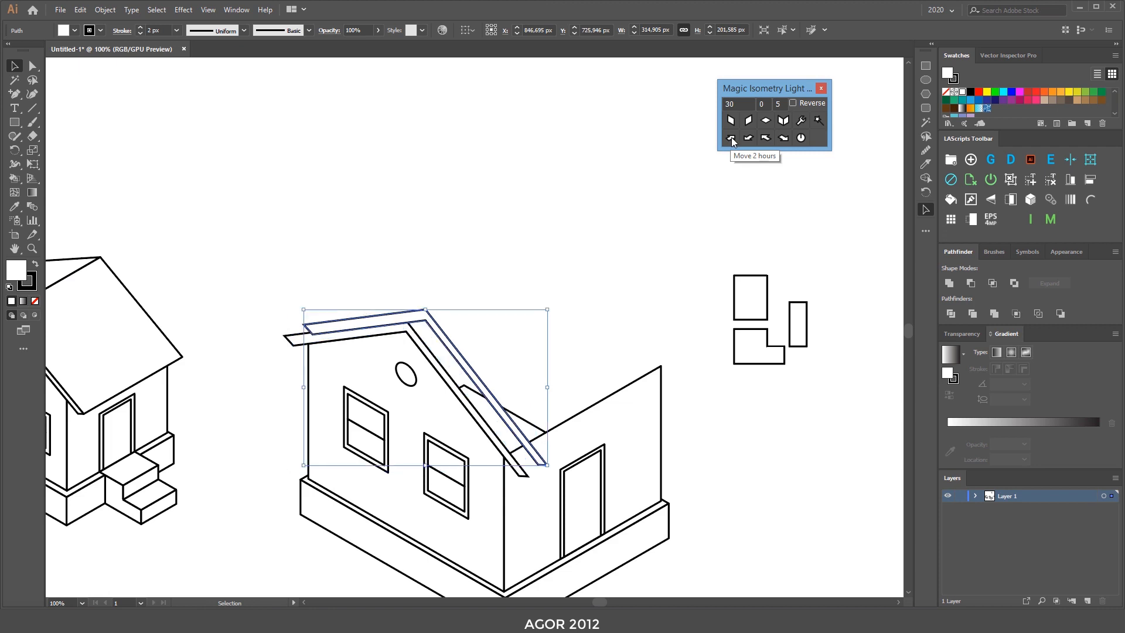
double_click(771, 103)
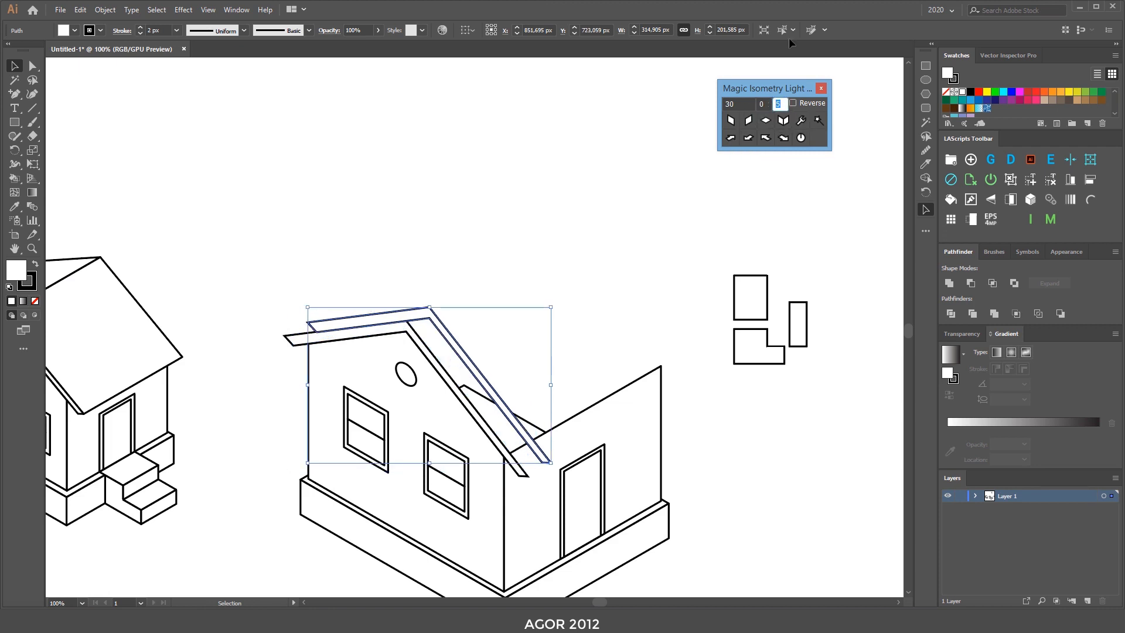
text(5)
text(0)
click(732, 137)
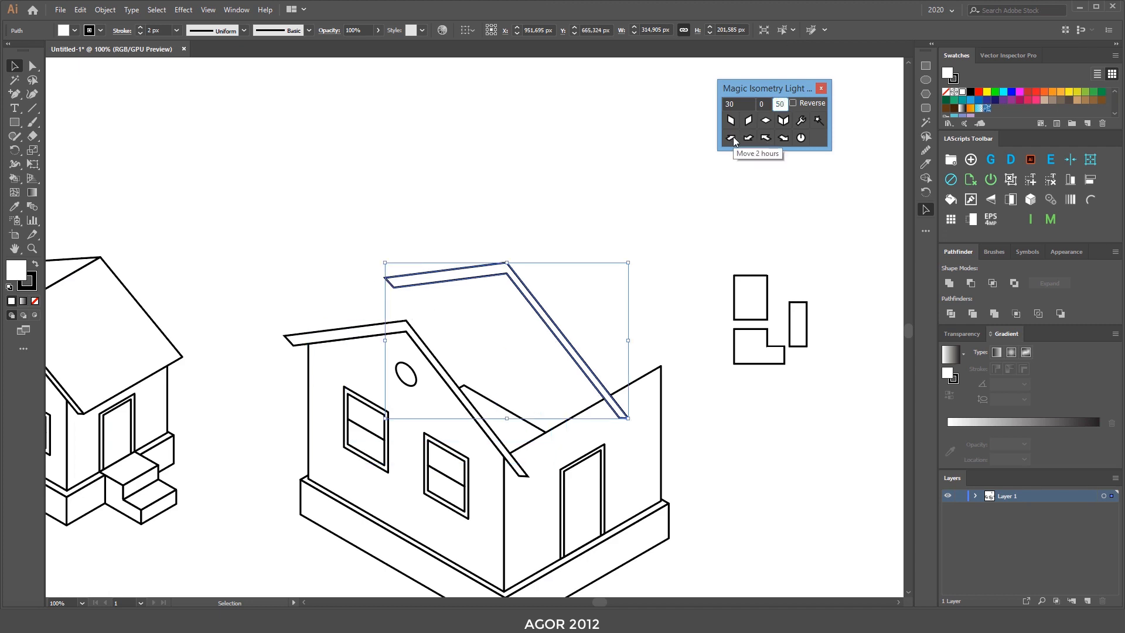
click(732, 137)
click(732, 137)
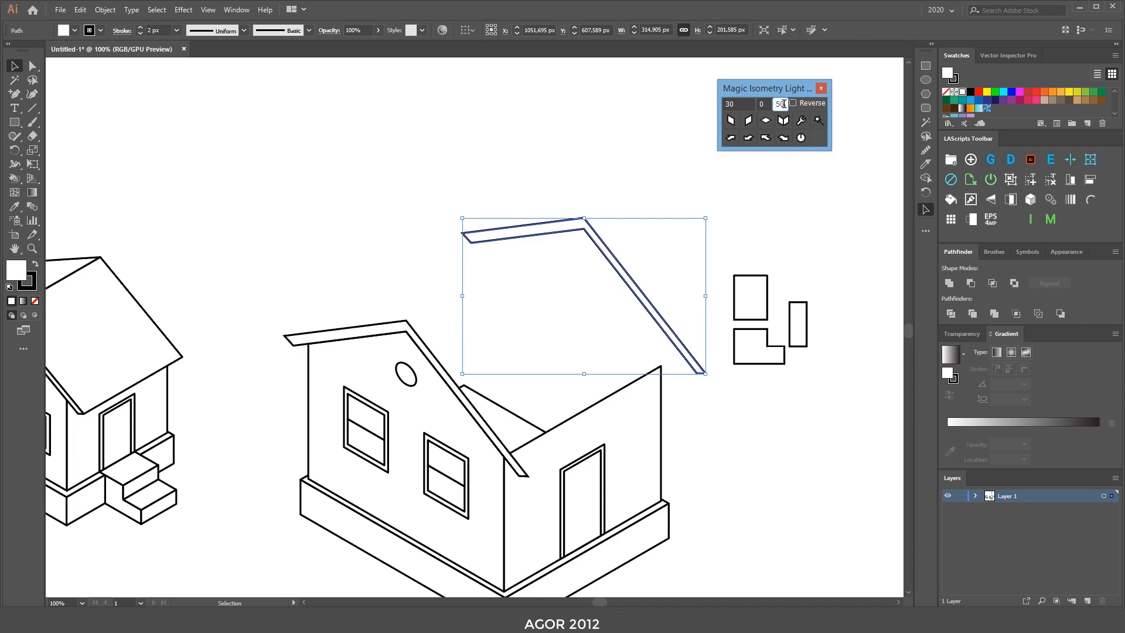
Step: Fine-tune the roof copy with three 5 px moves down-left along the 8 o'clock axis
click(746, 138)
click(747, 141)
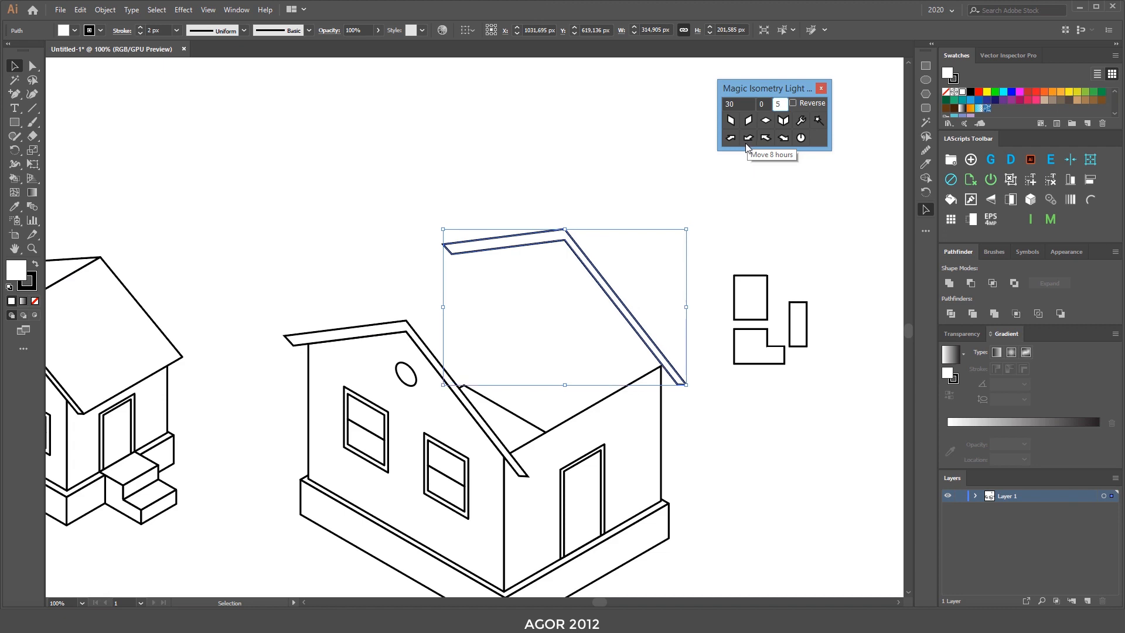
click(747, 144)
click(655, 177)
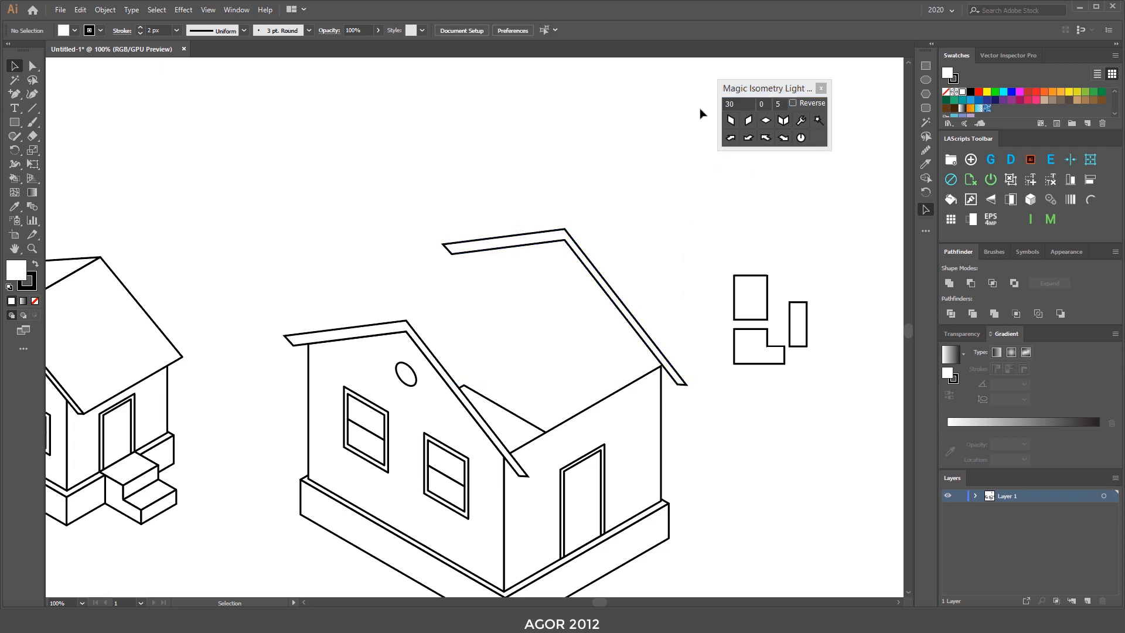
scroll(673, 146, left, 2)
click(631, 216)
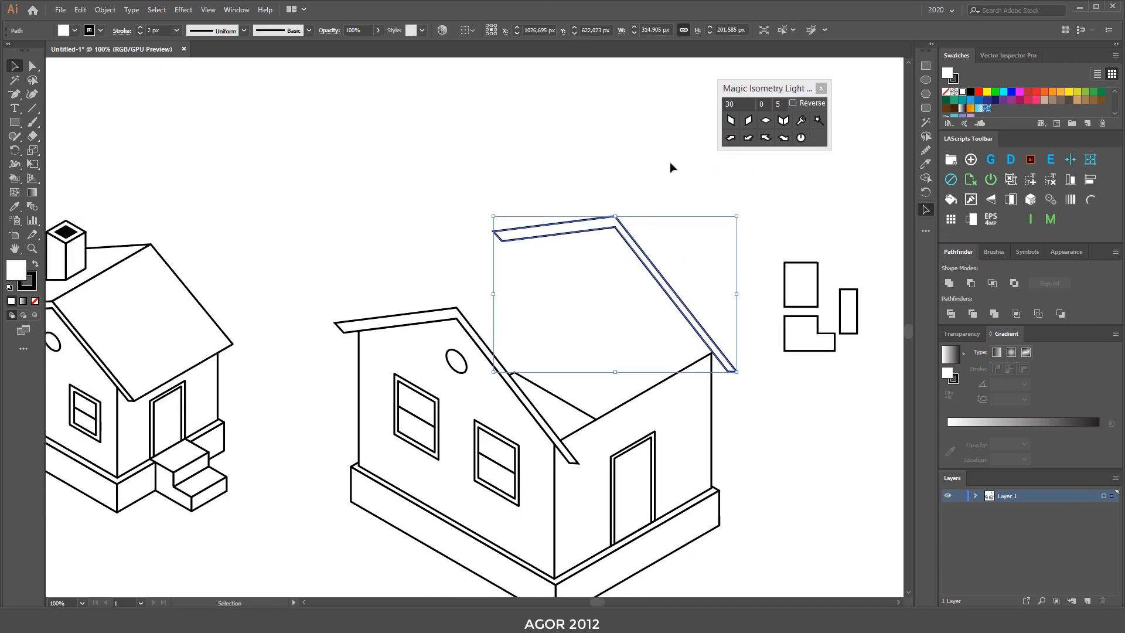
Step: Pull the roof copy's anchors onto the front eave and gable corner, deleting the extra anchor
key(a)
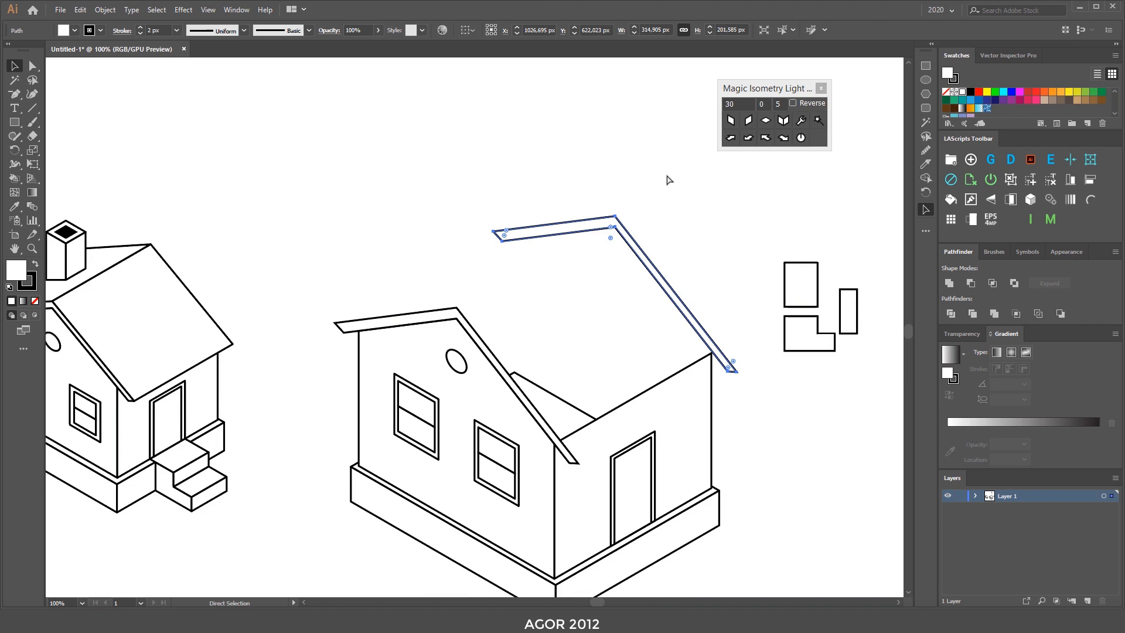
drag(635, 243, 620, 267)
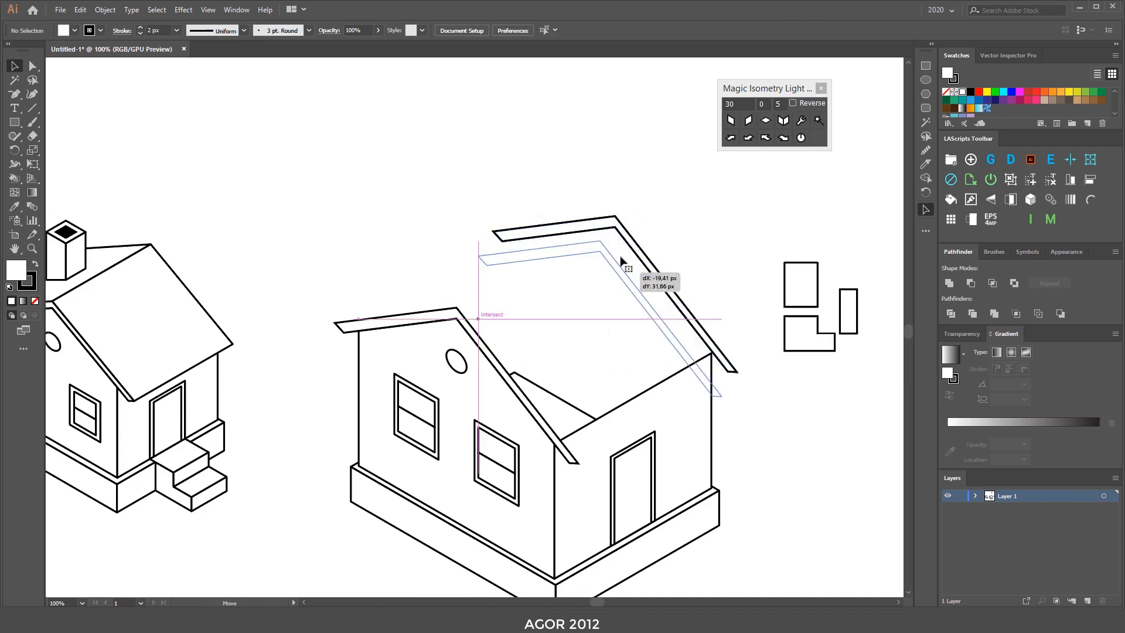
key(ctrl+z)
drag(493, 232, 334, 323)
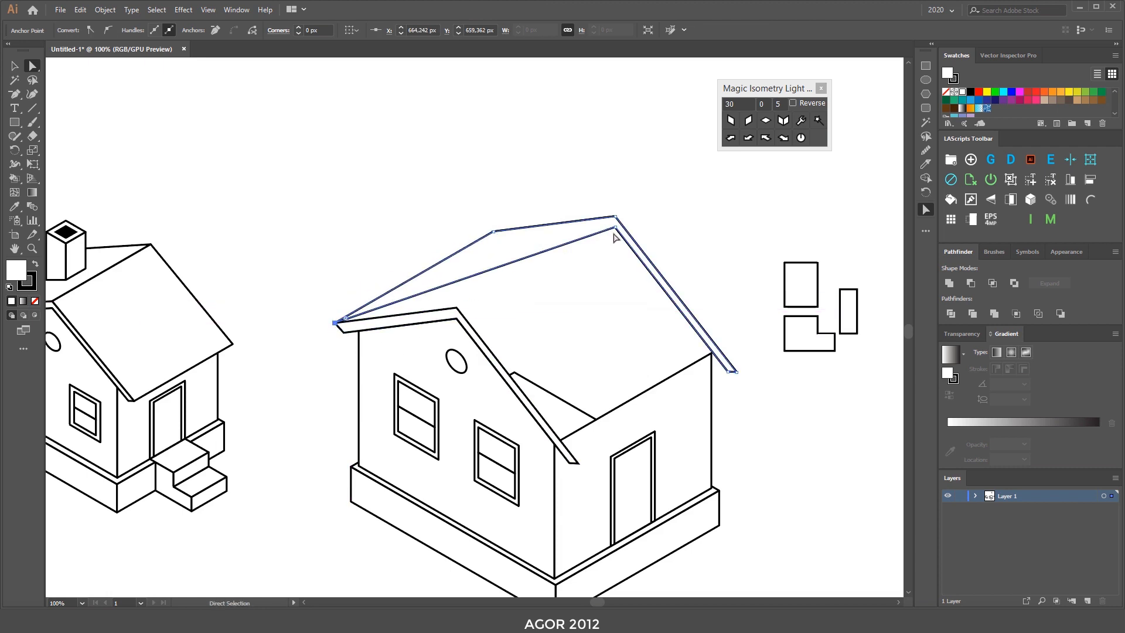
drag(616, 228, 457, 308)
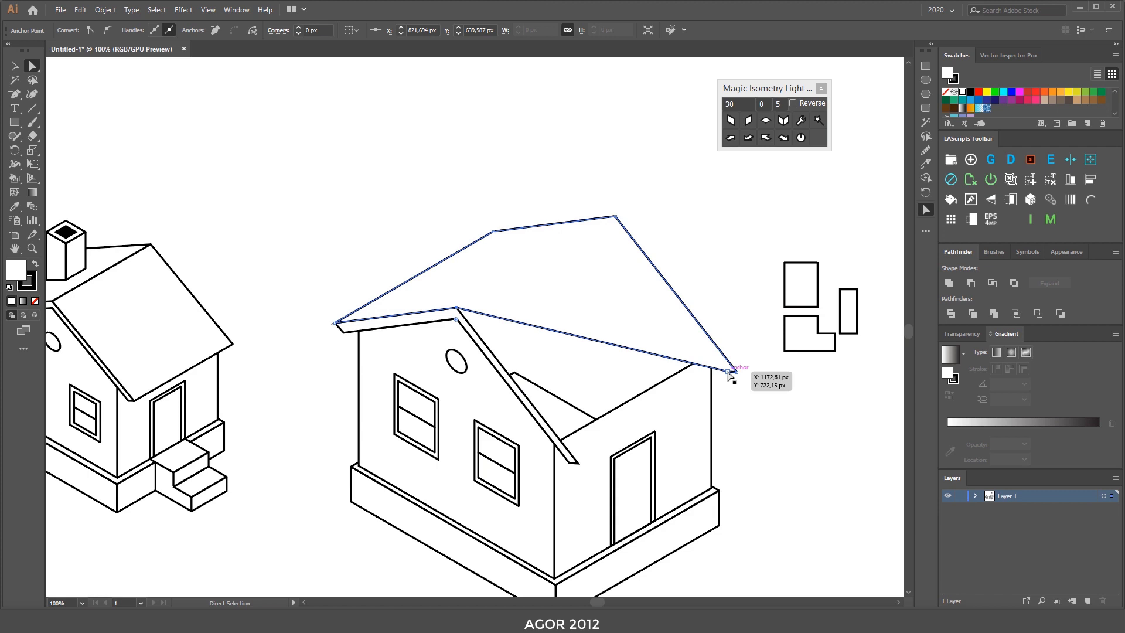
key(p)
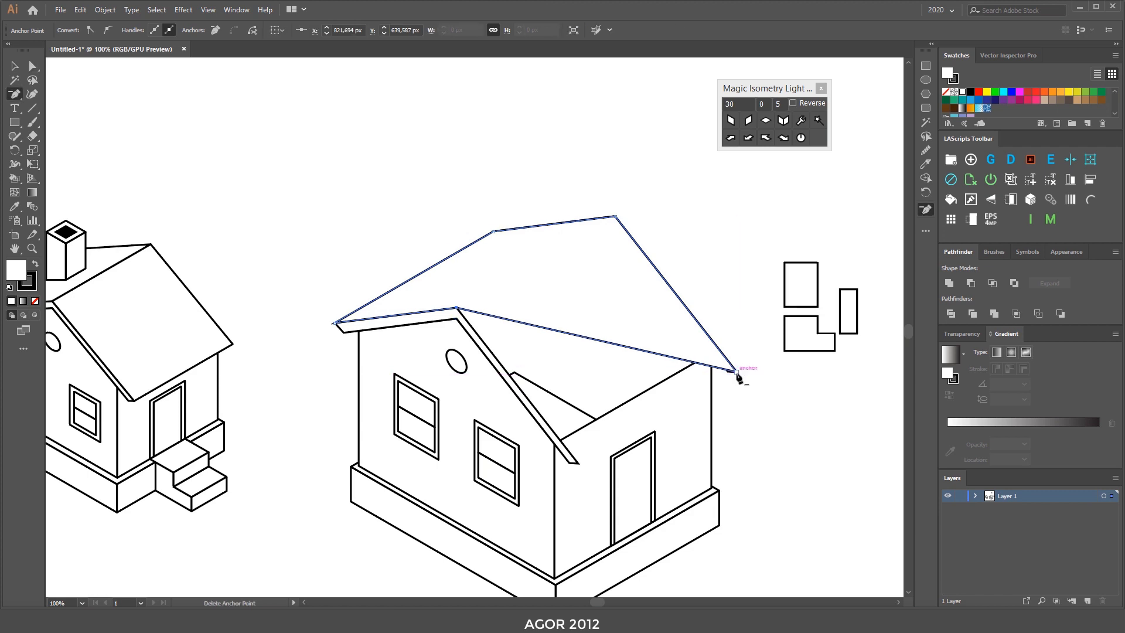
click(736, 372)
key(v)
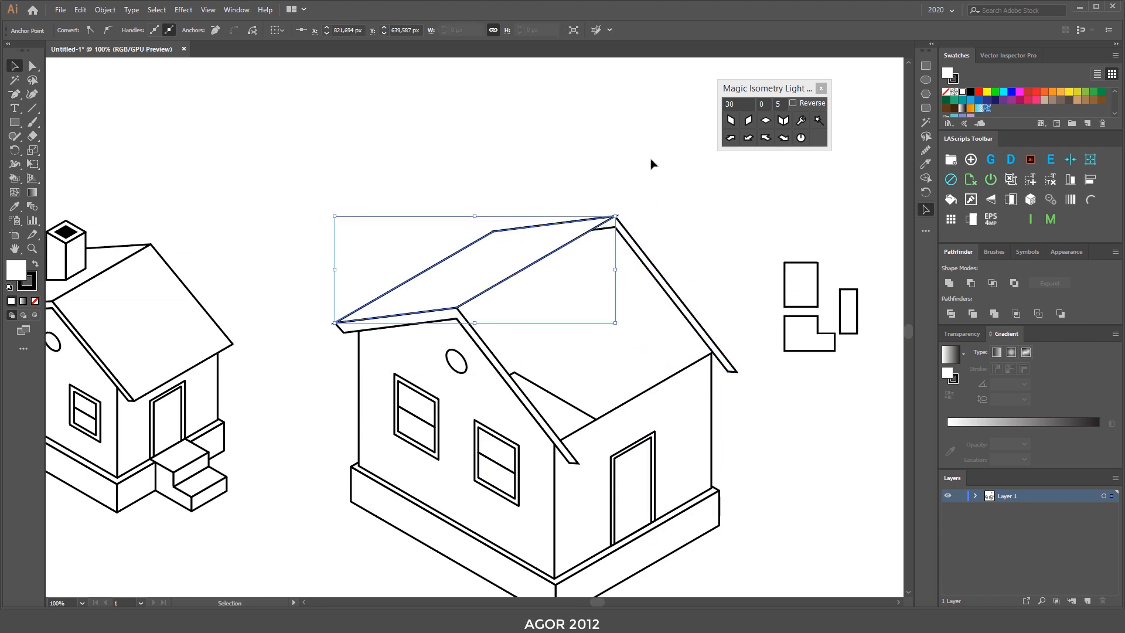
click(645, 175)
Step: Drag the roof's left and top anchors down together to complete the sloping roof plane
click(525, 239)
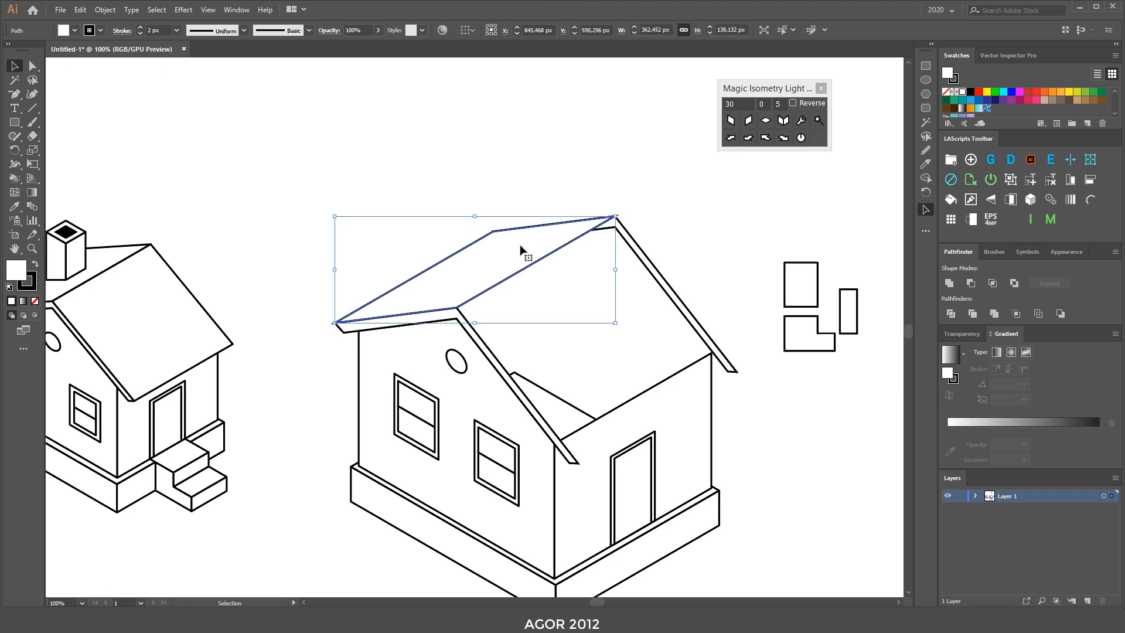
key(a)
key(a)
click(333, 322)
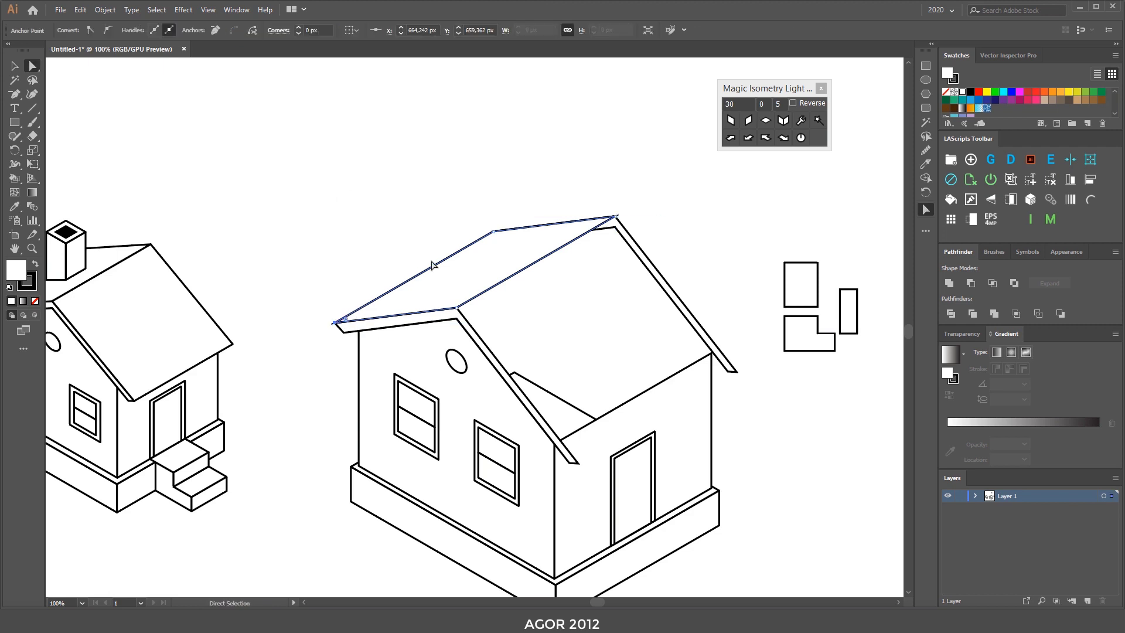
shift+click(494, 232)
mouse_move(333, 323)
mouse_down()
mouse_move(530, 271)
mouse_move(579, 467)
mouse_up()
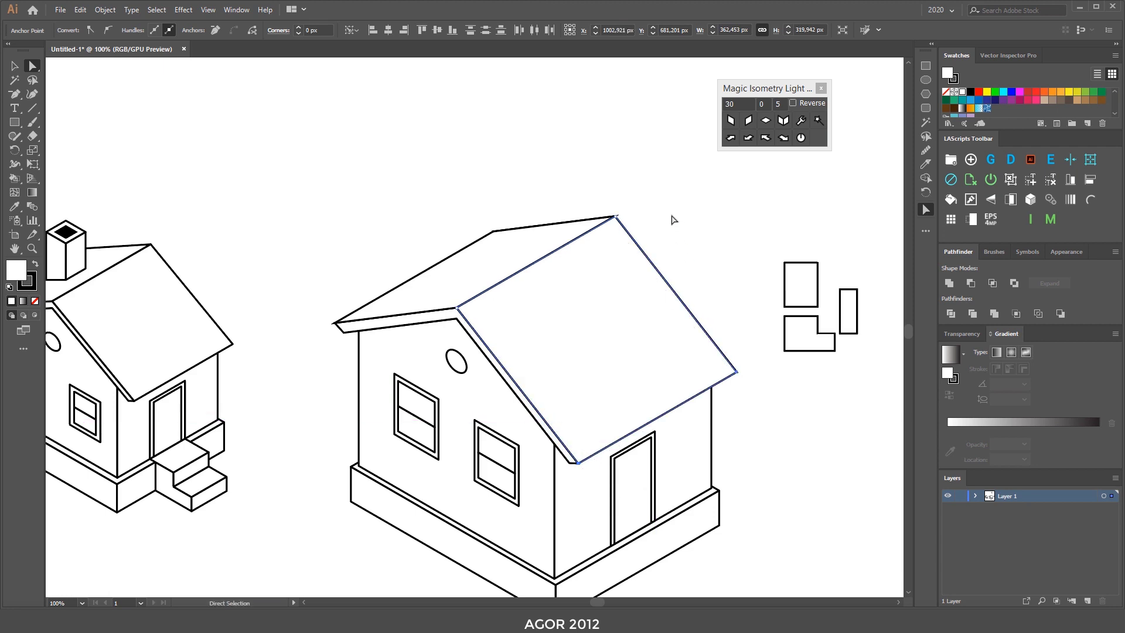
click(673, 219)
Step: Check the central house's stroke settings, then pan across the artboard to the step pieces
key(v)
drag(314, 156, 773, 593)
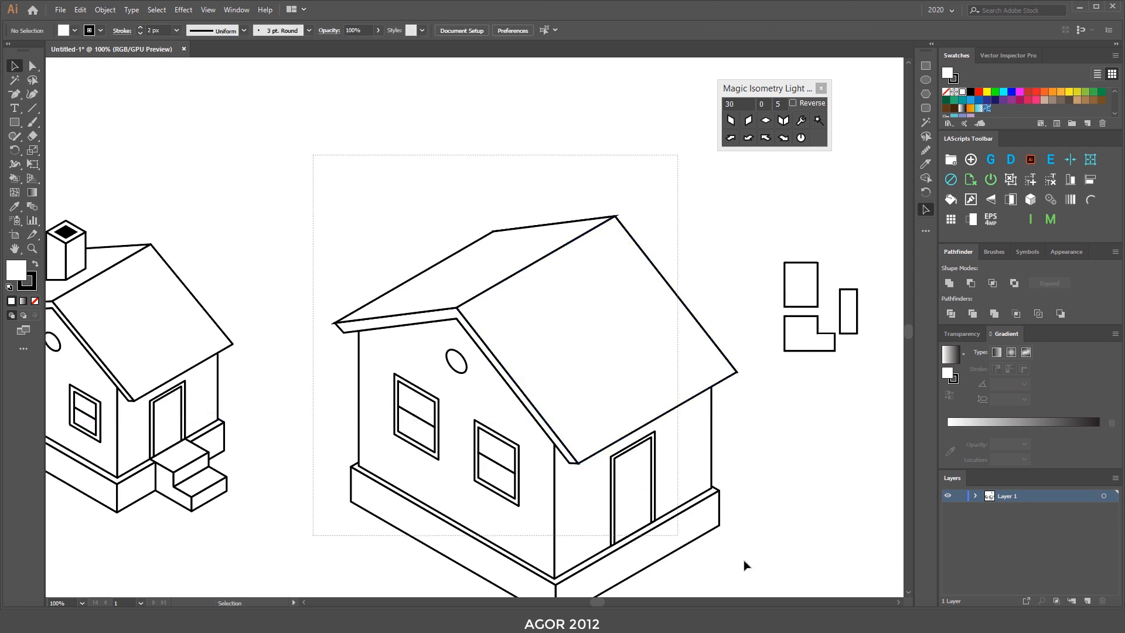
click(121, 32)
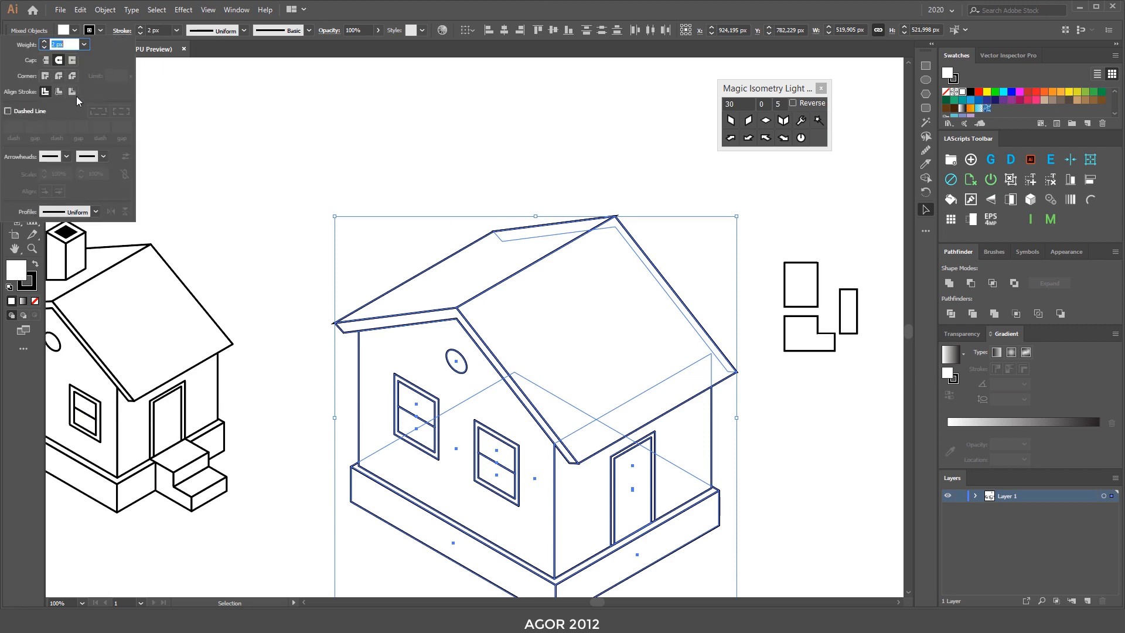
click(433, 103)
drag(569, 25, 650, 152)
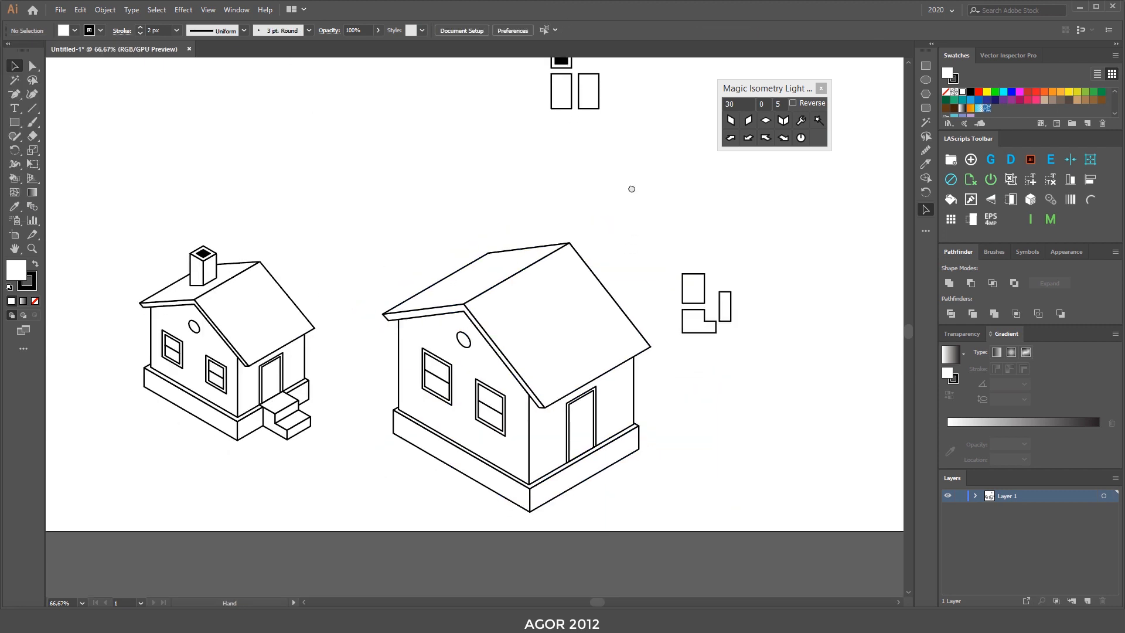
scroll(493, 294, right, 5)
scroll(547, 258, down, 1)
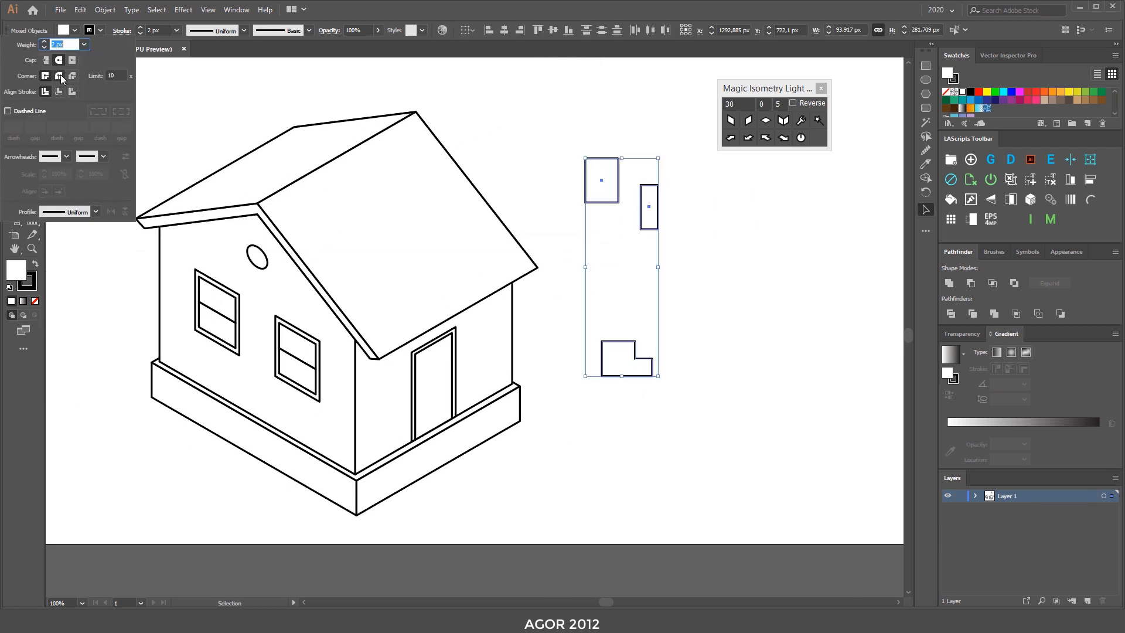
click(545, 100)
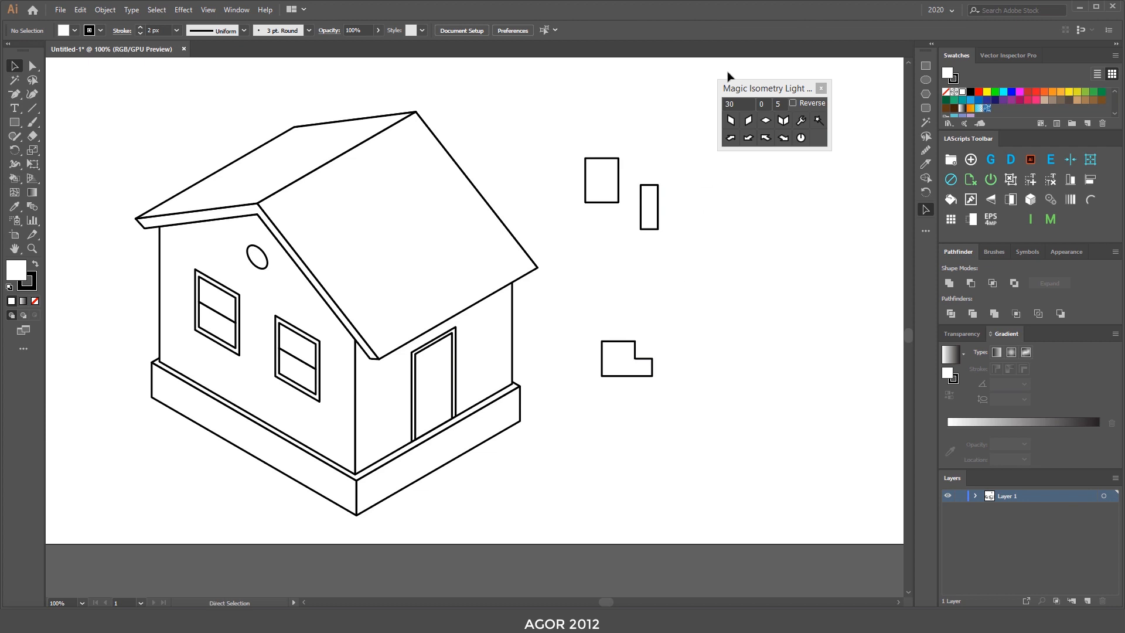
scroll(474, 322, up, 3)
Step: Rearrange the step pieces and skew the L-shape onto an isometric side plane
scroll(553, 334, right, 5)
drag(545, 99, 585, 321)
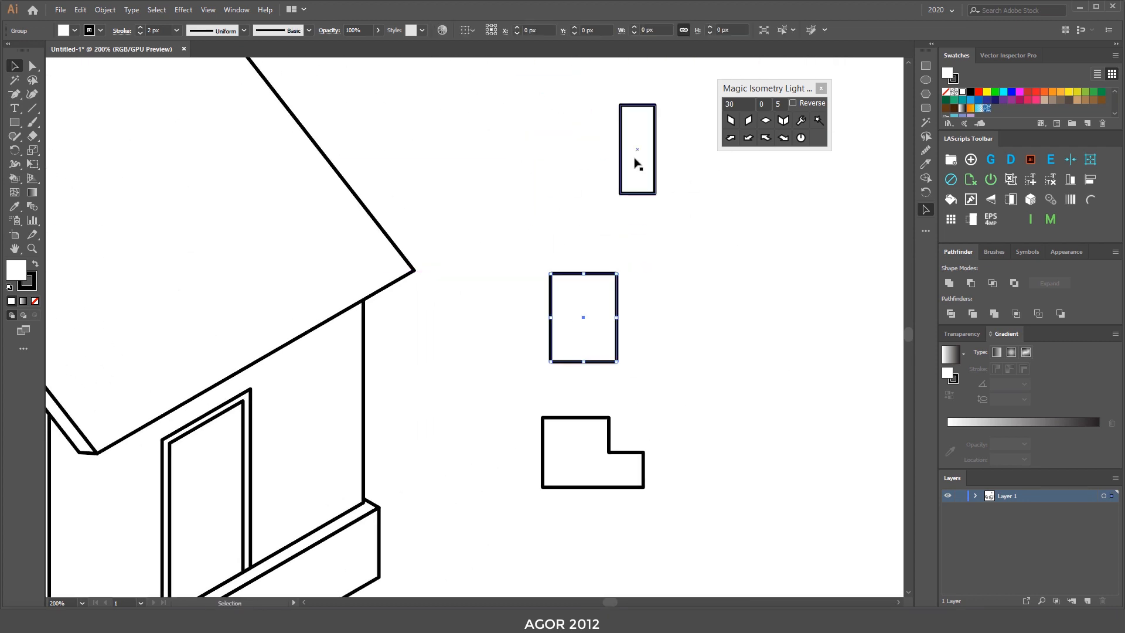
drag(636, 163, 713, 382)
scroll(643, 311, down, 3)
click(577, 369)
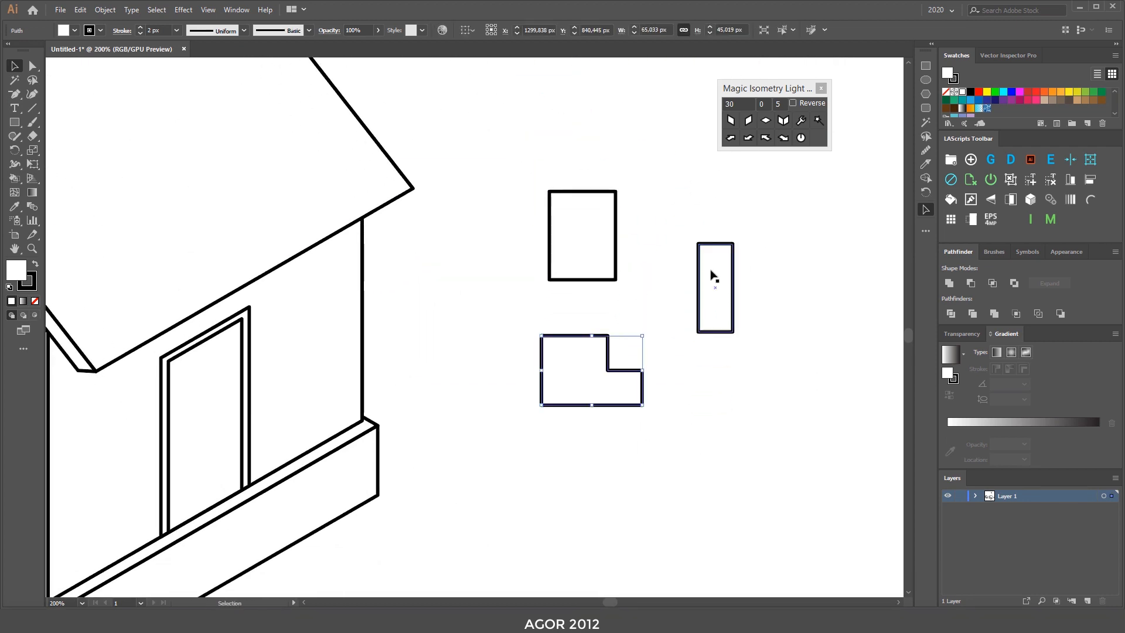
click(731, 120)
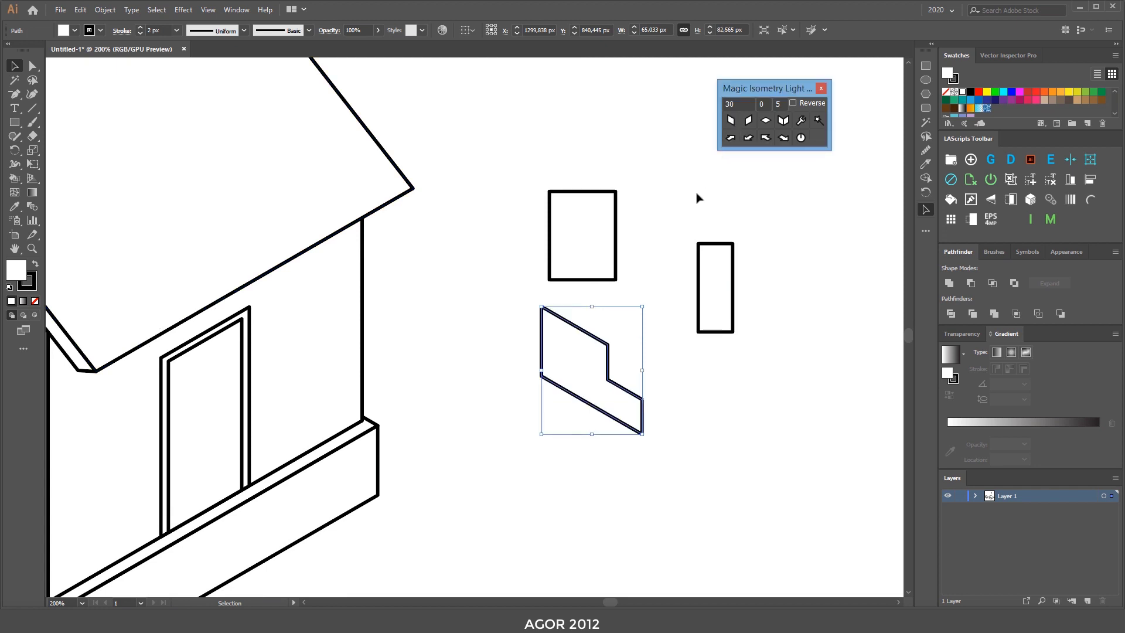
Step: Turn the narrow rectangle into an isometric top plane and the wide one into a right side
click(620, 189)
drag(620, 189, 648, 268)
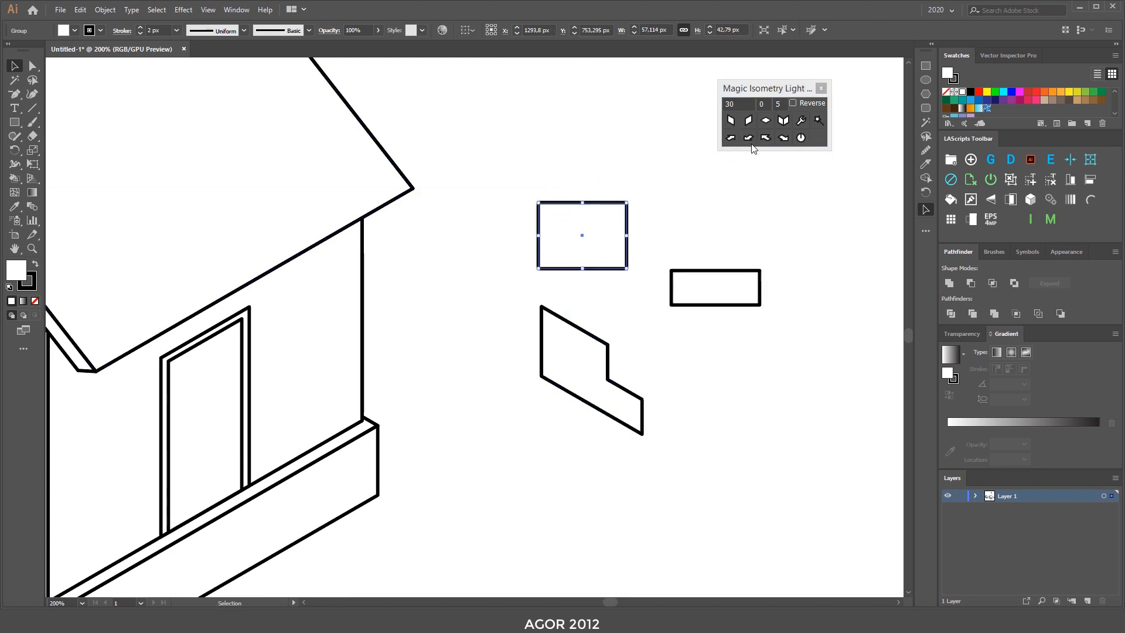
click(767, 126)
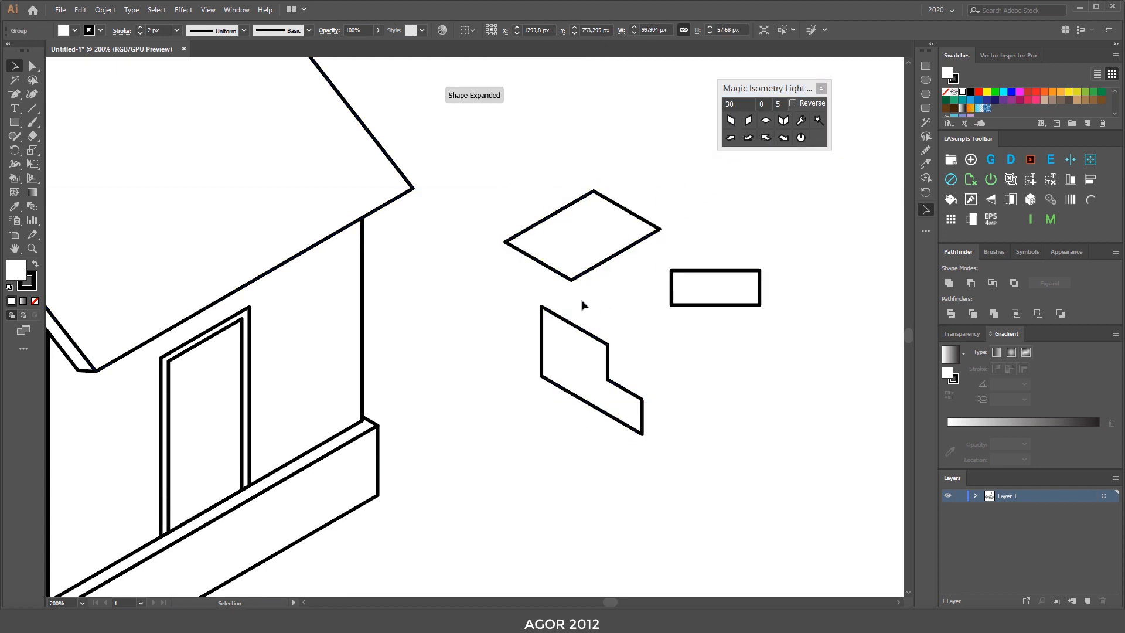
click(672, 287)
click(747, 122)
Step: Mount the three planes into one isometric block and reseat its top face
drag(544, 165, 725, 426)
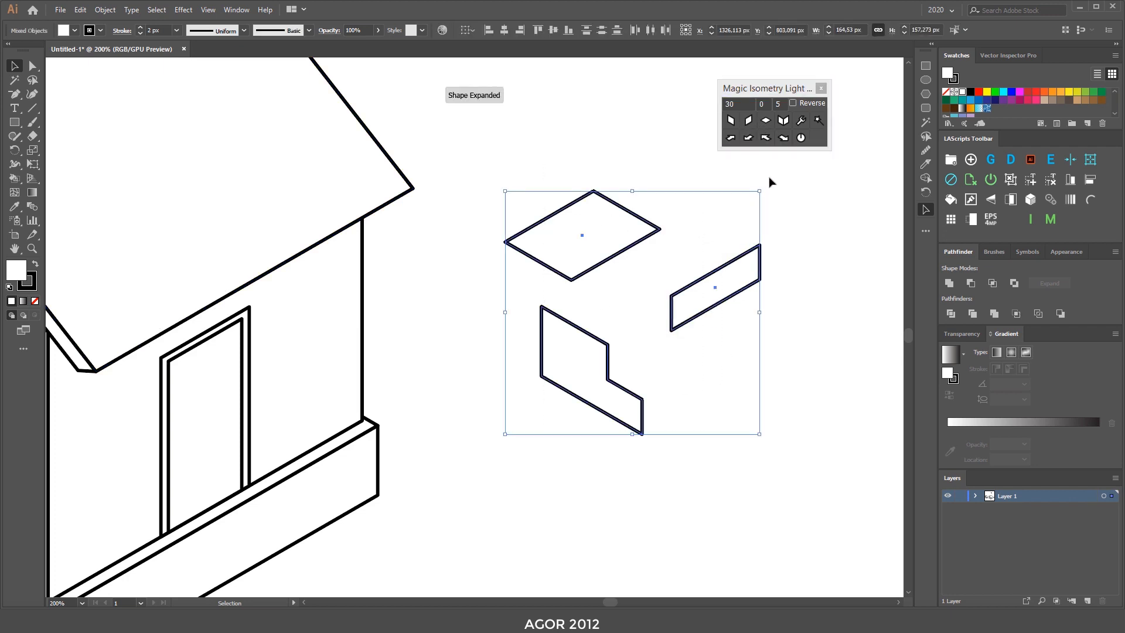
click(802, 121)
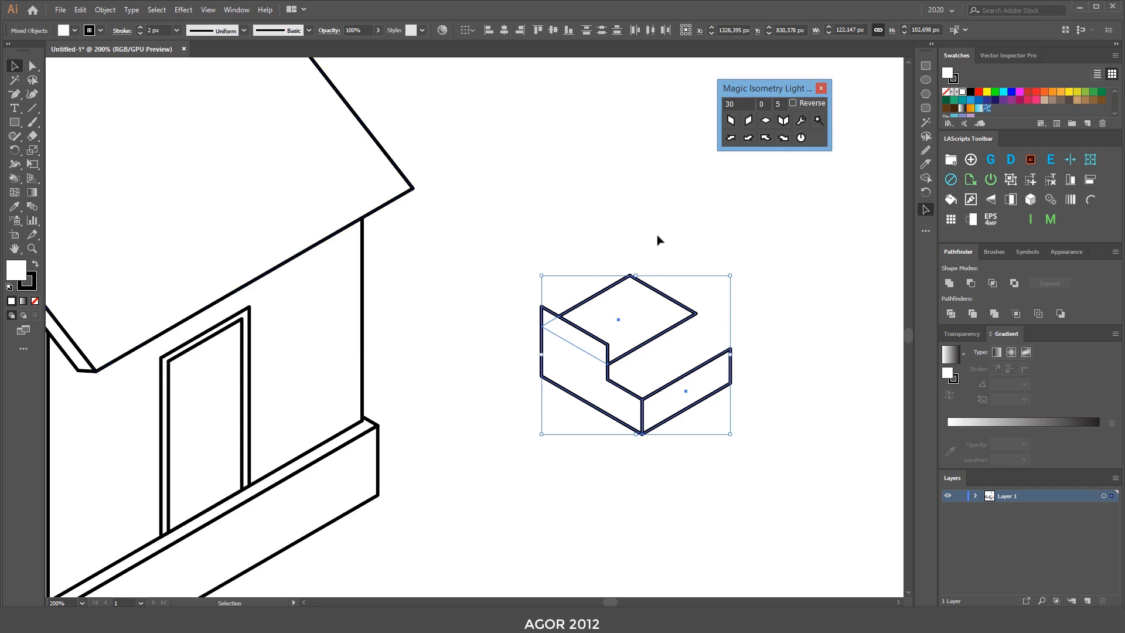
click(656, 251)
mouse_move(631, 363)
mouse_down()
mouse_move(619, 327)
mouse_move(608, 345)
mouse_move(655, 362)
mouse_move(649, 324)
mouse_move(609, 351)
mouse_up()
click(619, 327)
Step: Copy the top face onto the lower step and pull its bottom corner in to meet the riser
key(ctrl+shift+a)
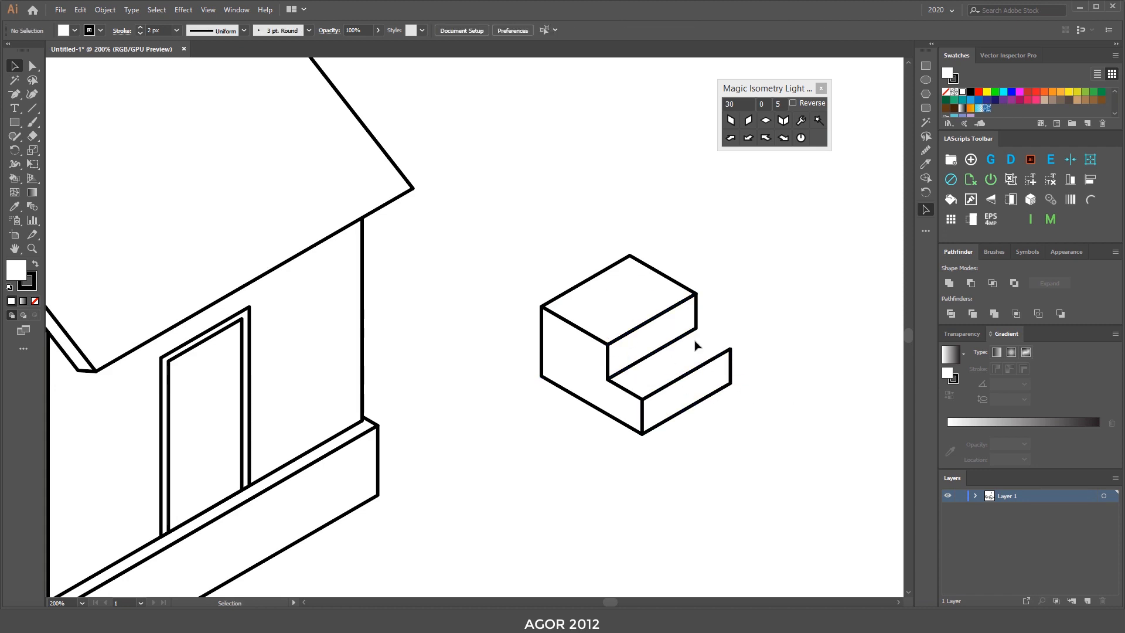
key(ctrl+equal)
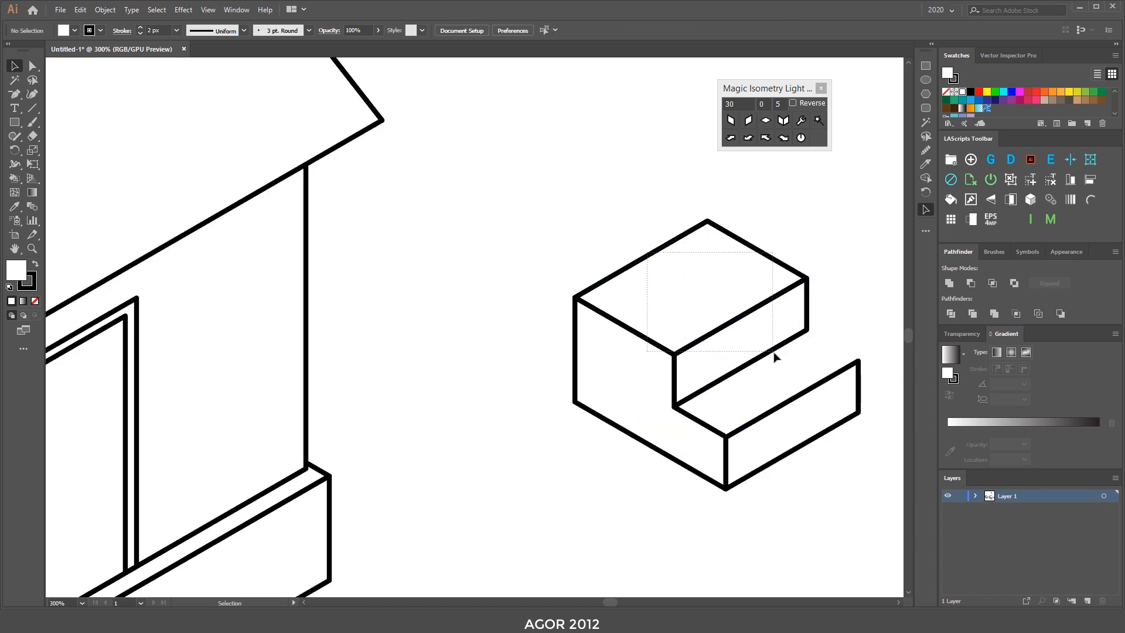
click(713, 251)
drag(743, 299, 870, 406)
drag(694, 410, 675, 410)
drag(725, 354, 653, 318)
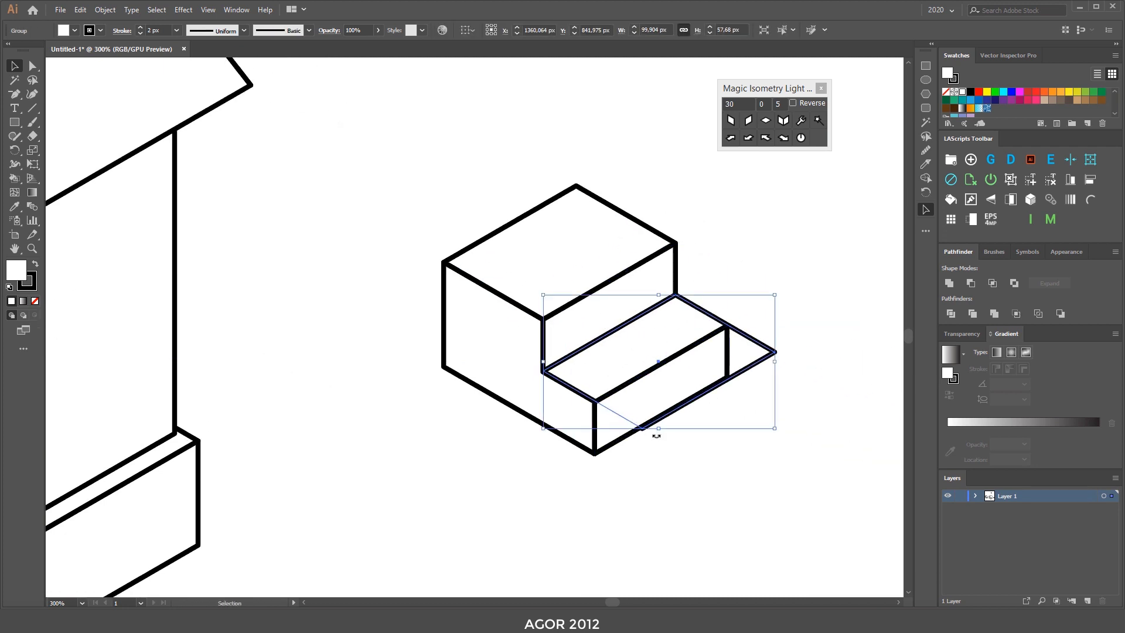
ctrl+click(642, 429)
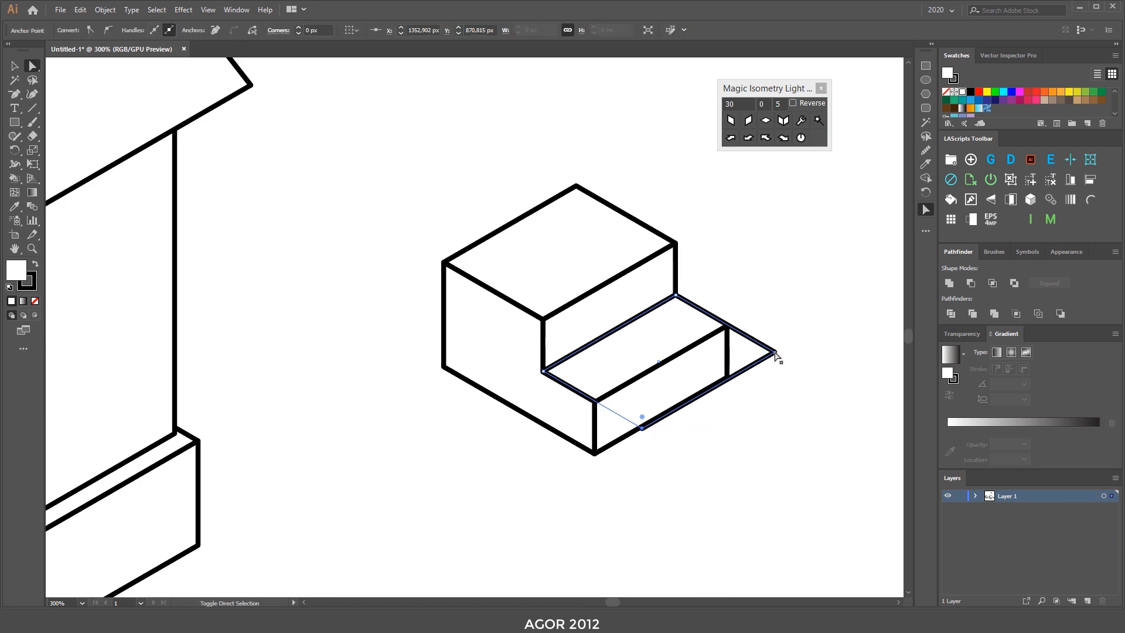
drag(642, 428, 543, 371)
click(745, 248)
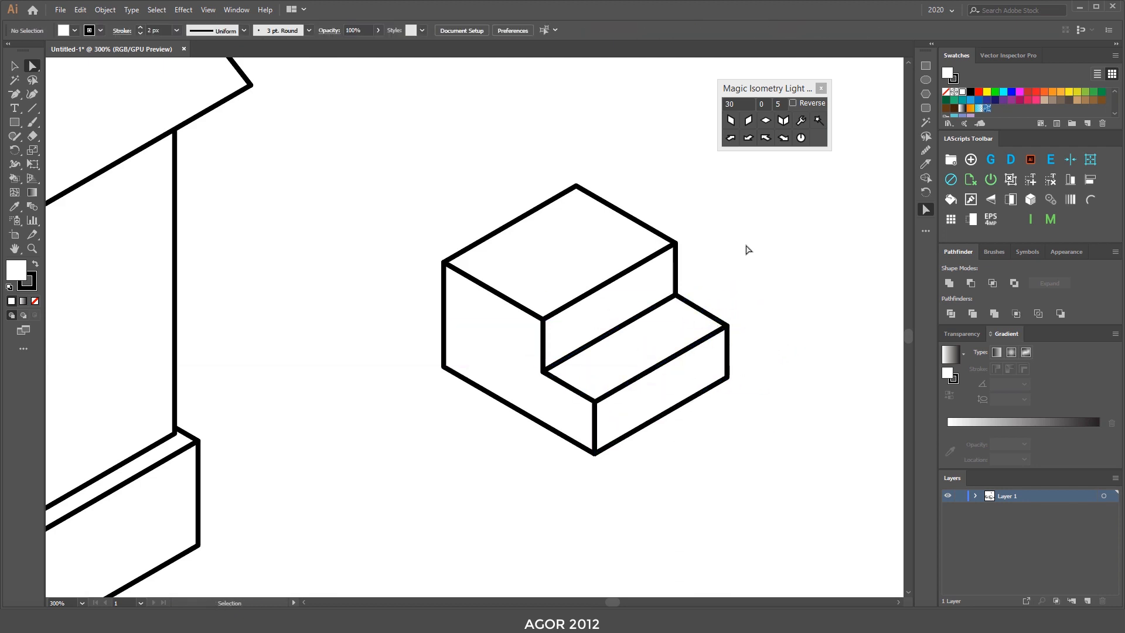
key(ctrl+minus)
key(ctrl+minus)
drag(586, 246, 729, 217)
Step: Move the staircase beside the house door and nudge it against the plinth
key(v)
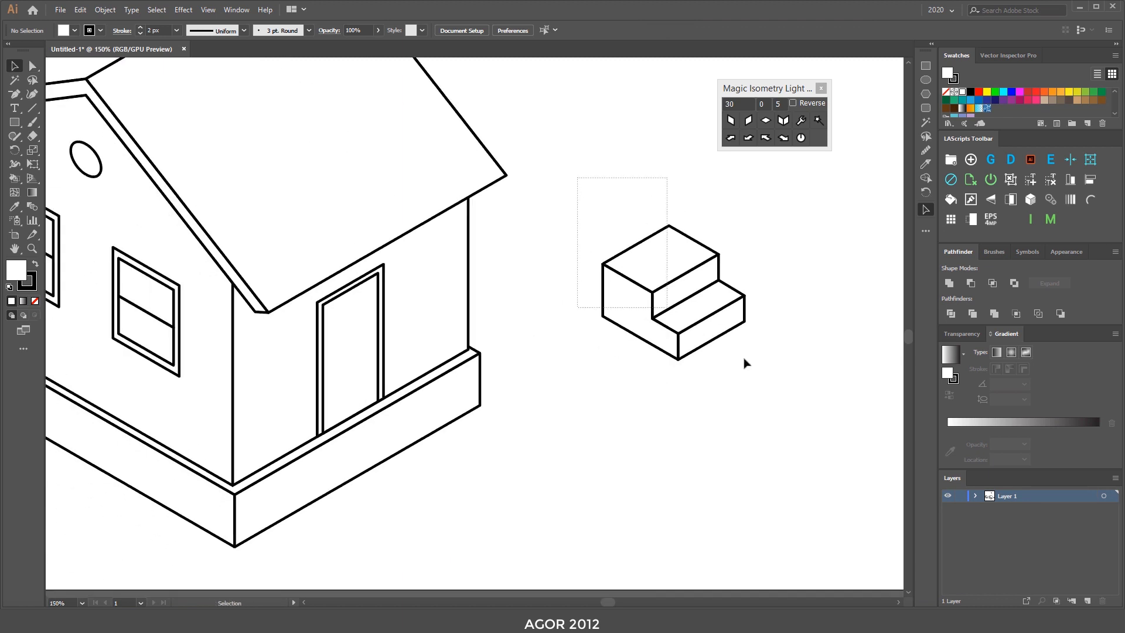
drag(577, 177, 751, 363)
key(a)
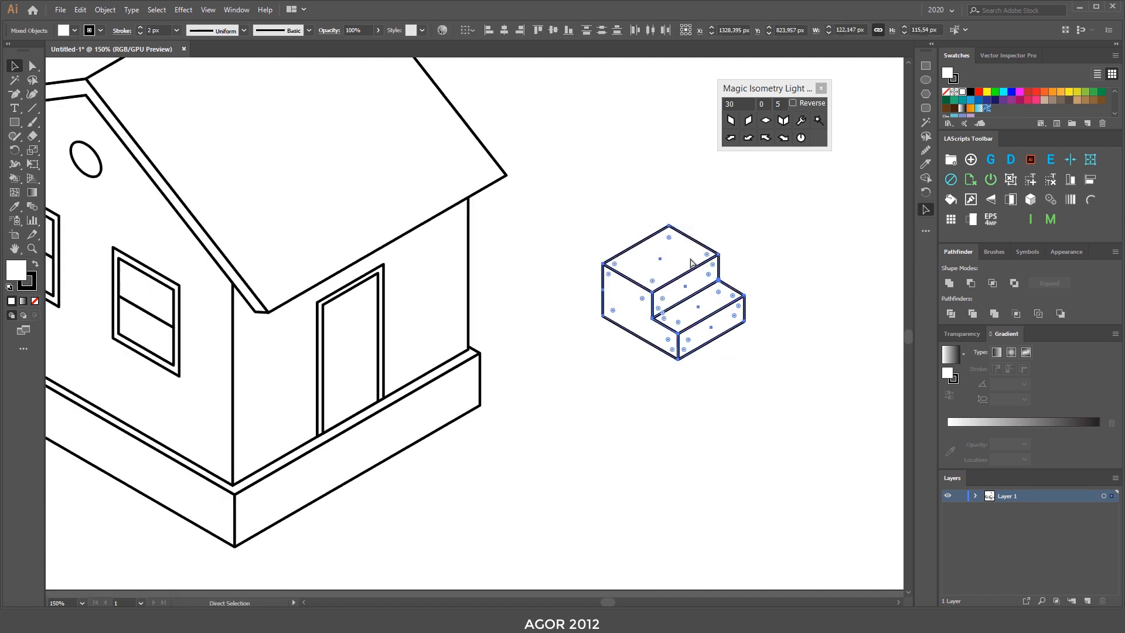
key(v)
drag(689, 242, 411, 424)
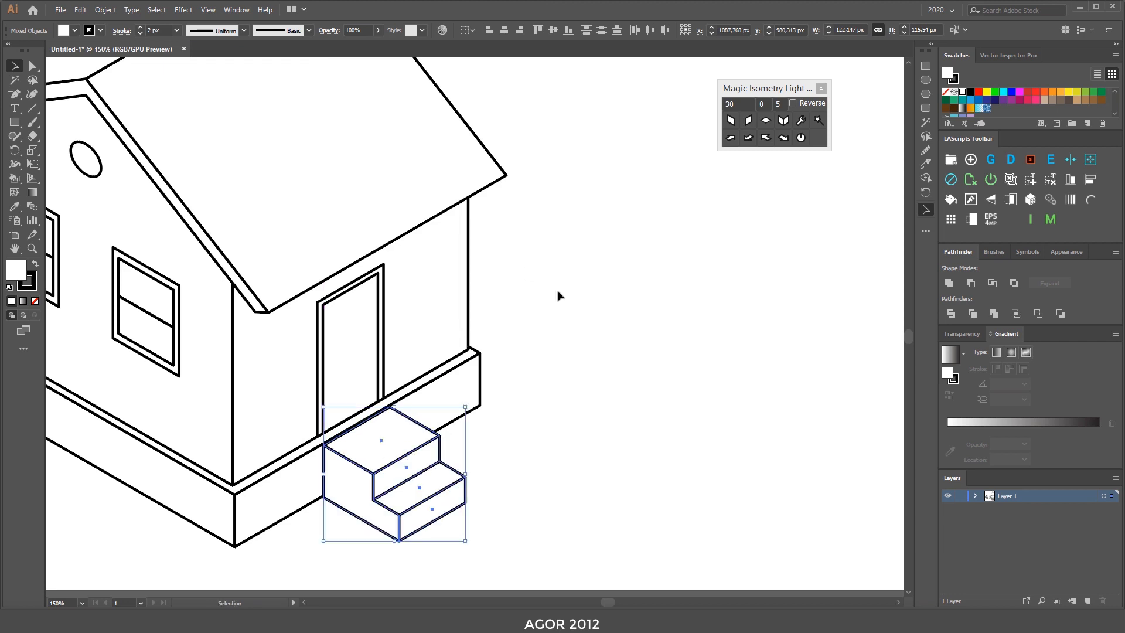
key(ctrl+equal)
key(ctrl+equal)
key(ctrl+equal)
drag(440, 357, 438, 353)
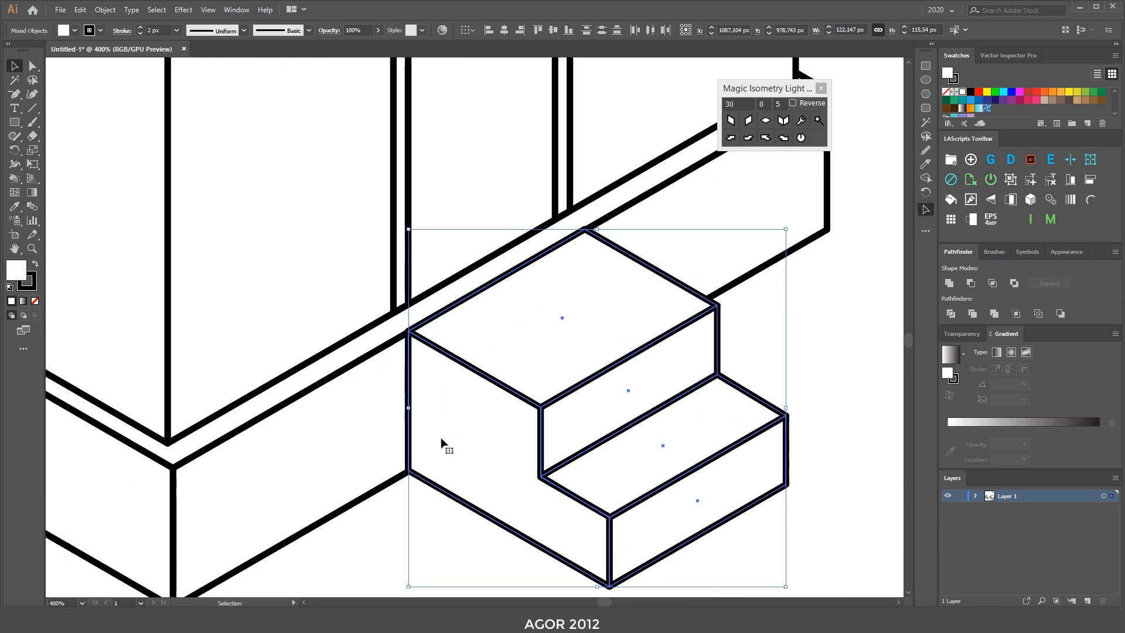
Step: Stretch the top step face's back-left corner back to meet the plinth
key(a)
click(420, 330)
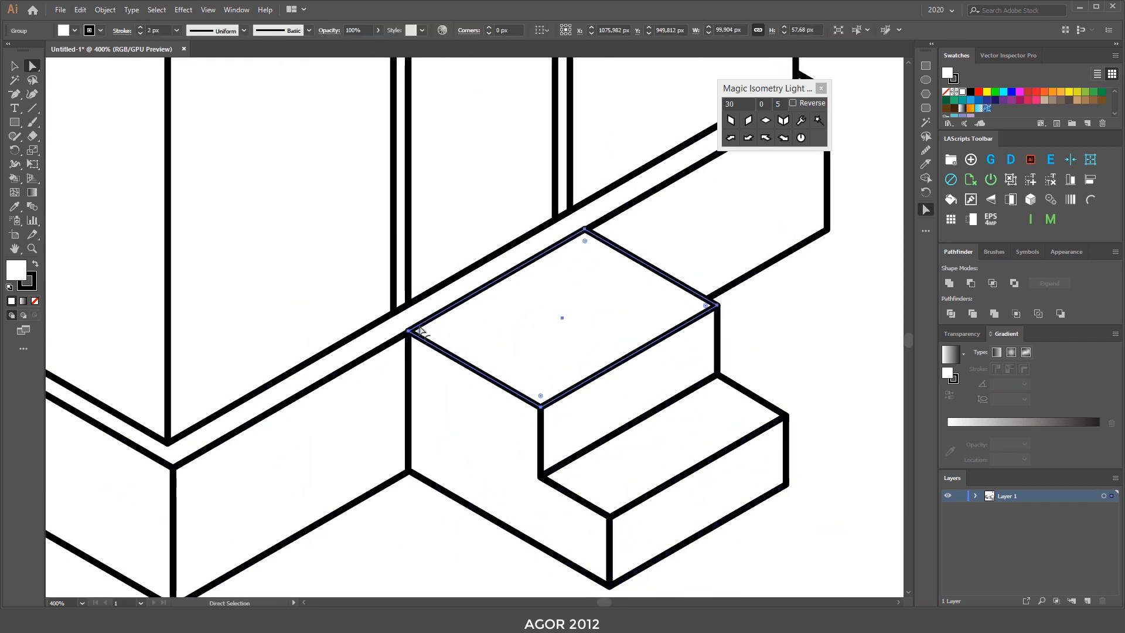
click(408, 331)
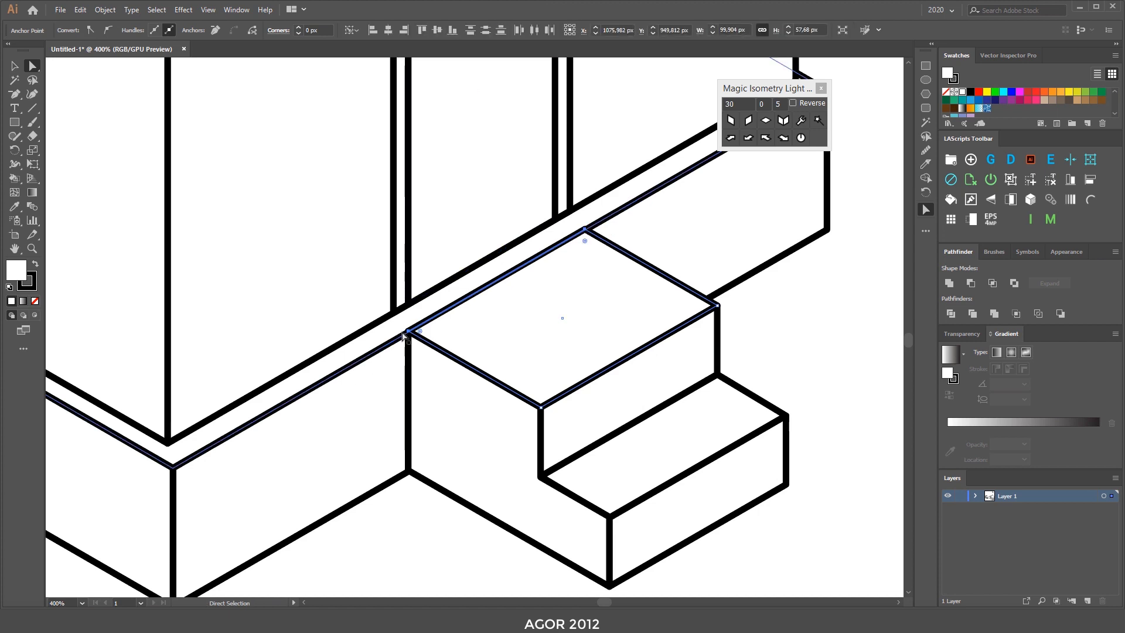
drag(404, 332, 386, 321)
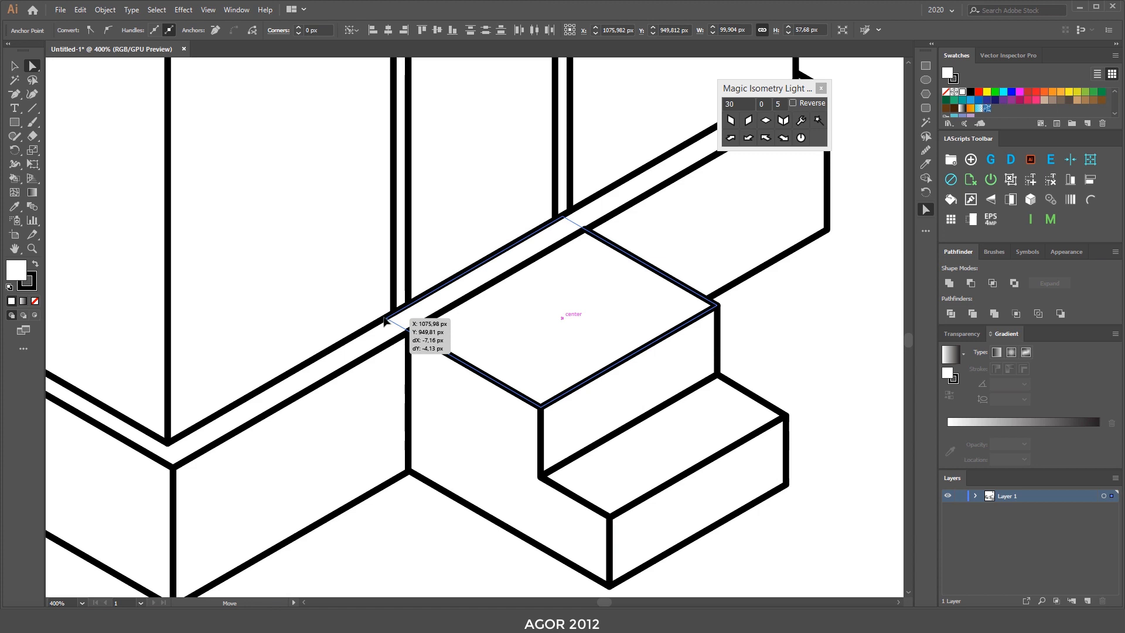
drag(383, 320, 386, 320)
click(452, 530)
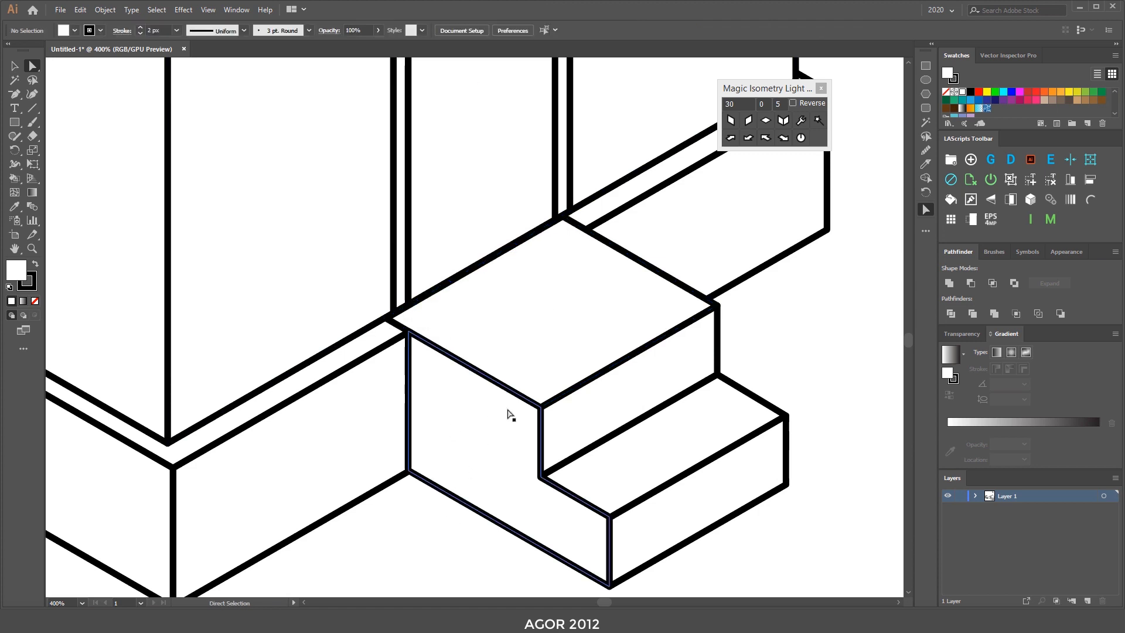
key(ctrl+minus)
Step: Select both step groups and shift the staircase into place under the door
click(563, 326)
key(v)
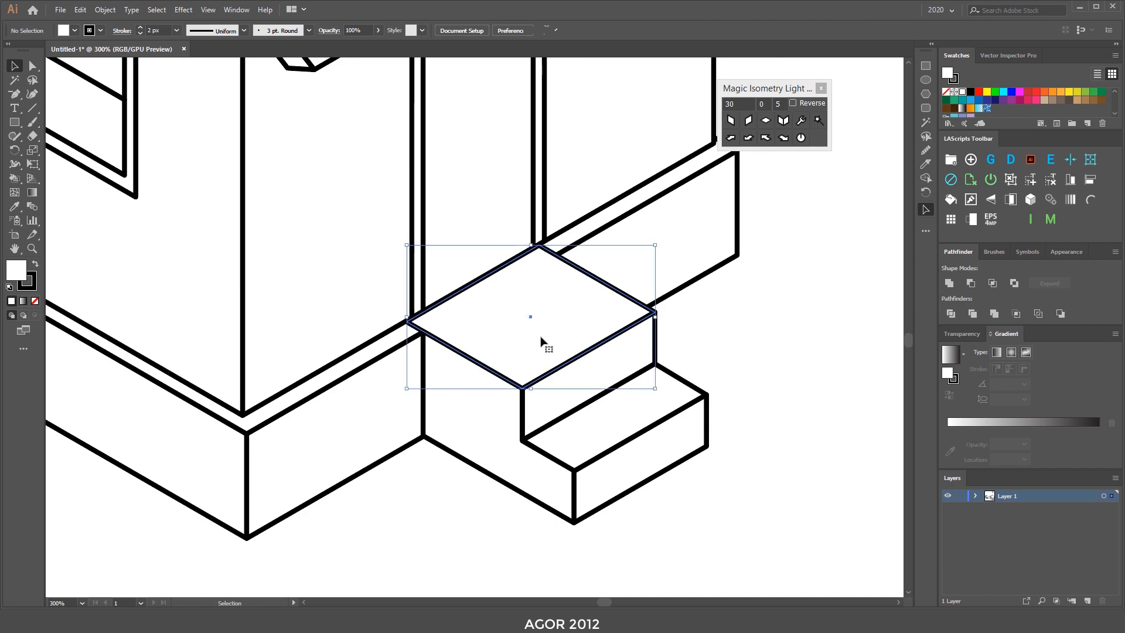
click(521, 419)
shift+click(607, 477)
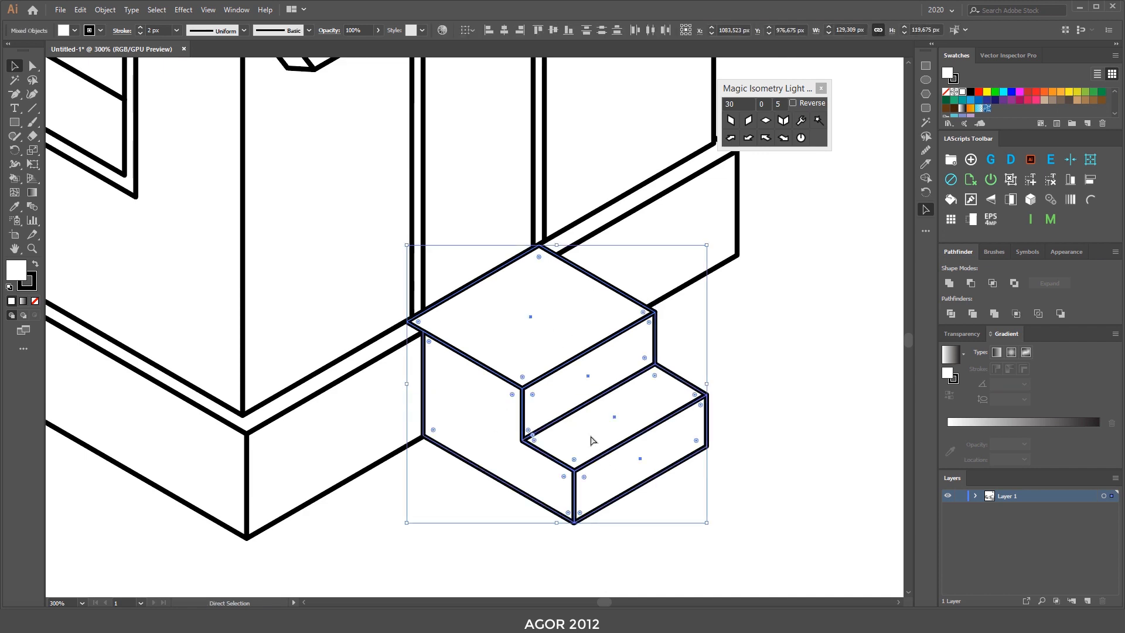
key(v)
mouse_move(542, 248)
mouse_down()
mouse_move(560, 274)
mouse_move(546, 246)
mouse_up()
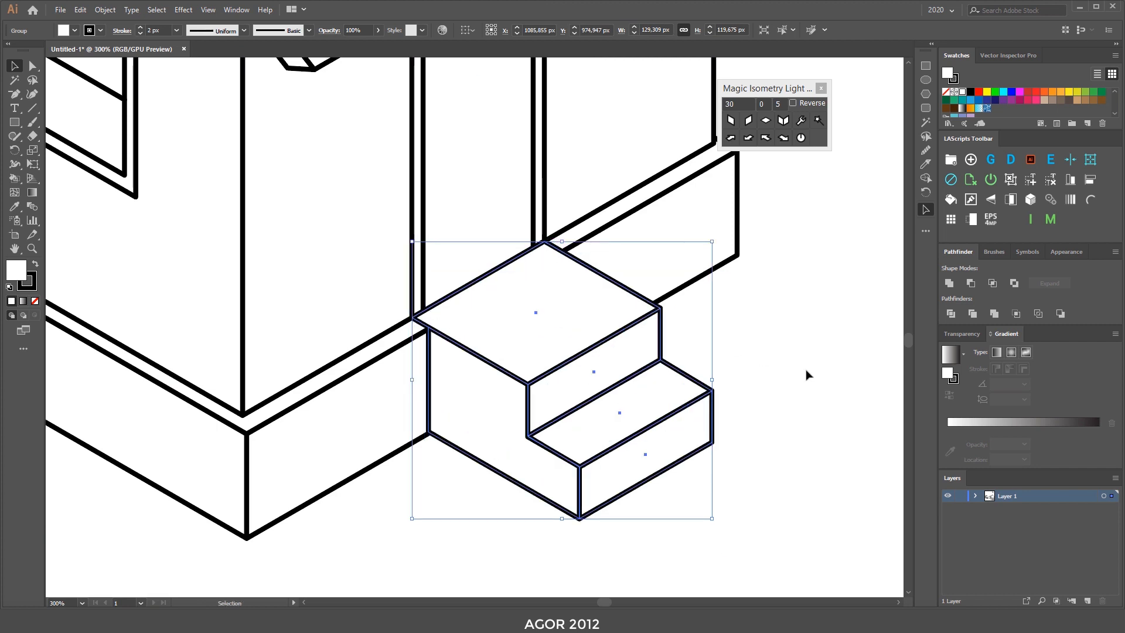
click(823, 369)
key(ctrl+minus)
key(ctrl+minus)
key(ctrl+minus)
click(533, 168)
Step: Turn the black square and two rectangles into an isometric chimney cube with Magic Isometry
drag(533, 168, 673, 290)
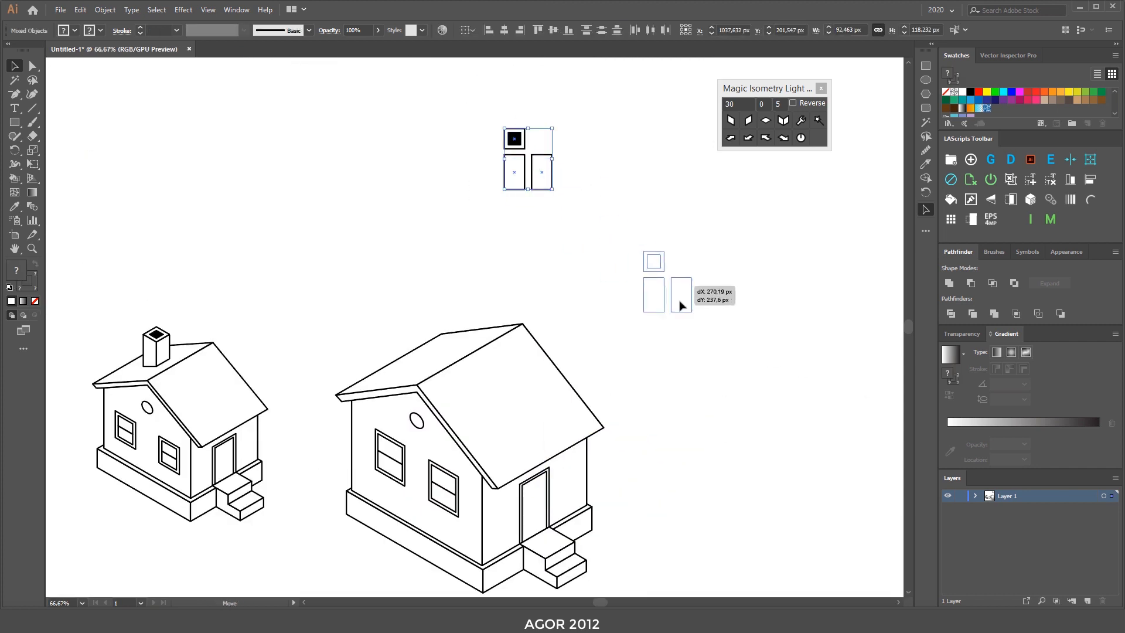
key(ctrl+1)
click(493, 223)
click(541, 322)
shift+click(577, 325)
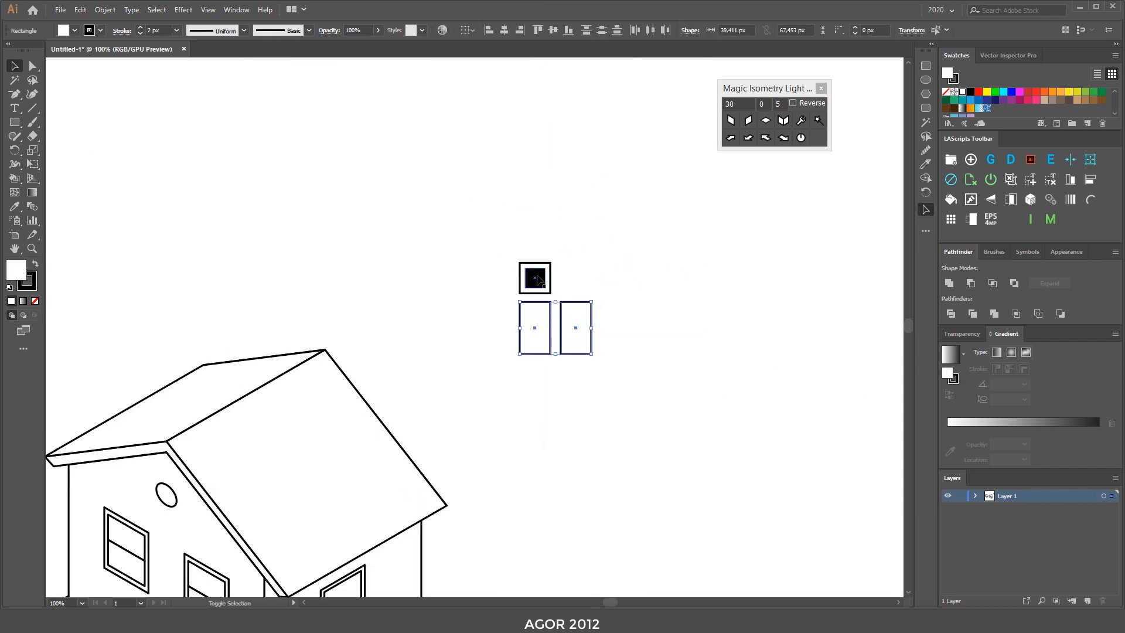
shift+click(535, 278)
click(818, 120)
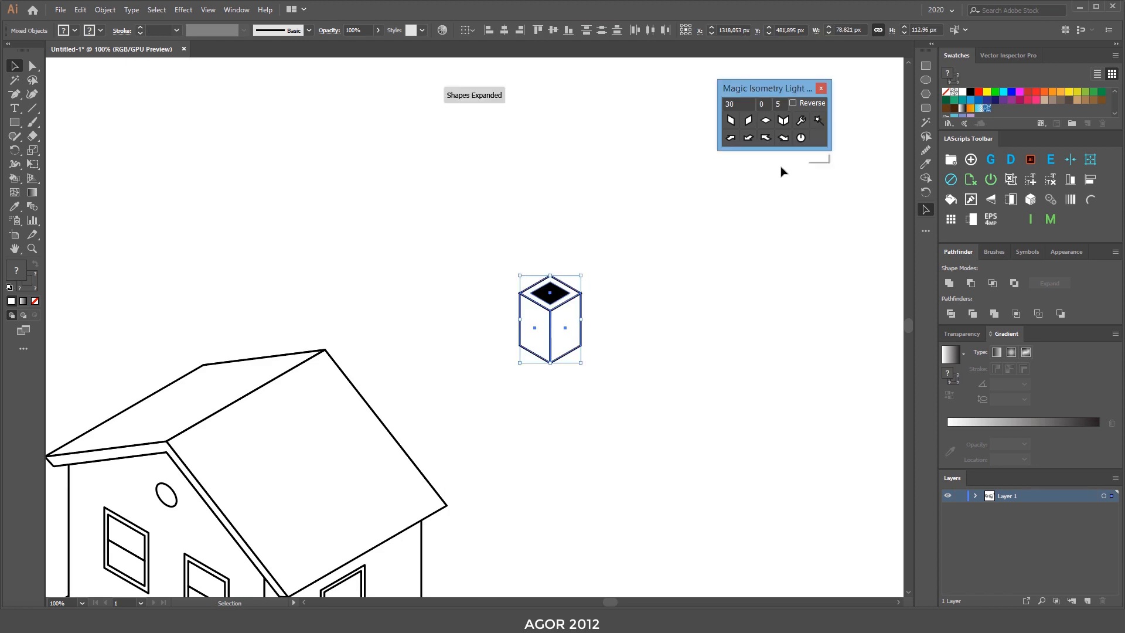
Step: Move the chimney cube onto the larger house's roof
click(638, 263)
click(677, 250)
drag(678, 251, 322, 303)
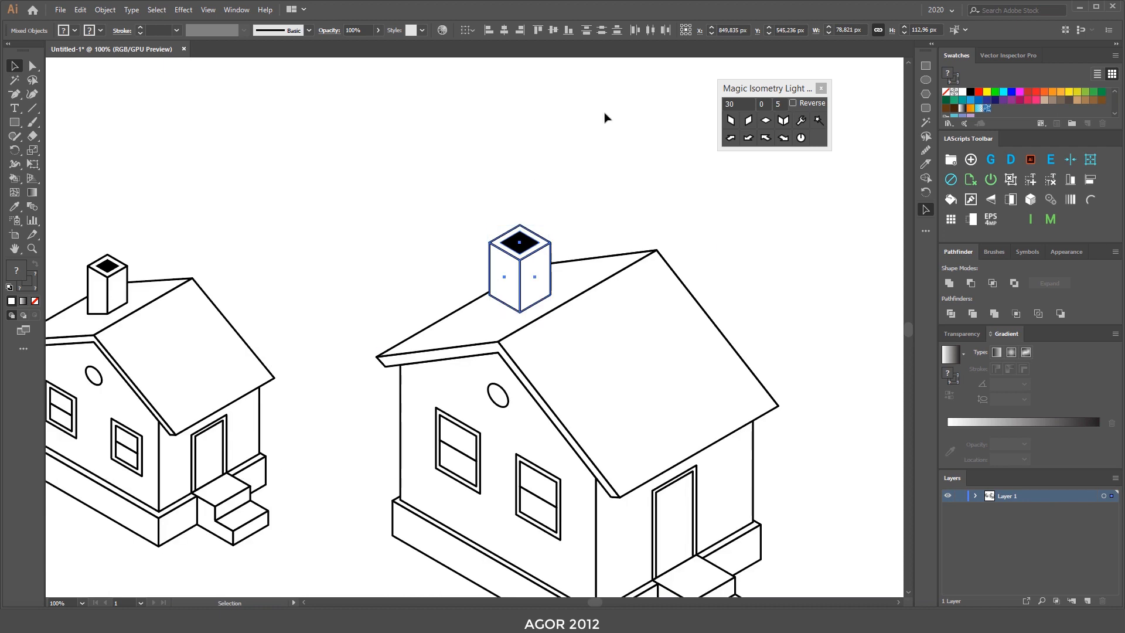
key(ctrl+equal)
drag(447, 253, 576, 188)
Step: Drag the chimney's bottom-left corner down into the roof, then deselect and view the whole artboard
key(a)
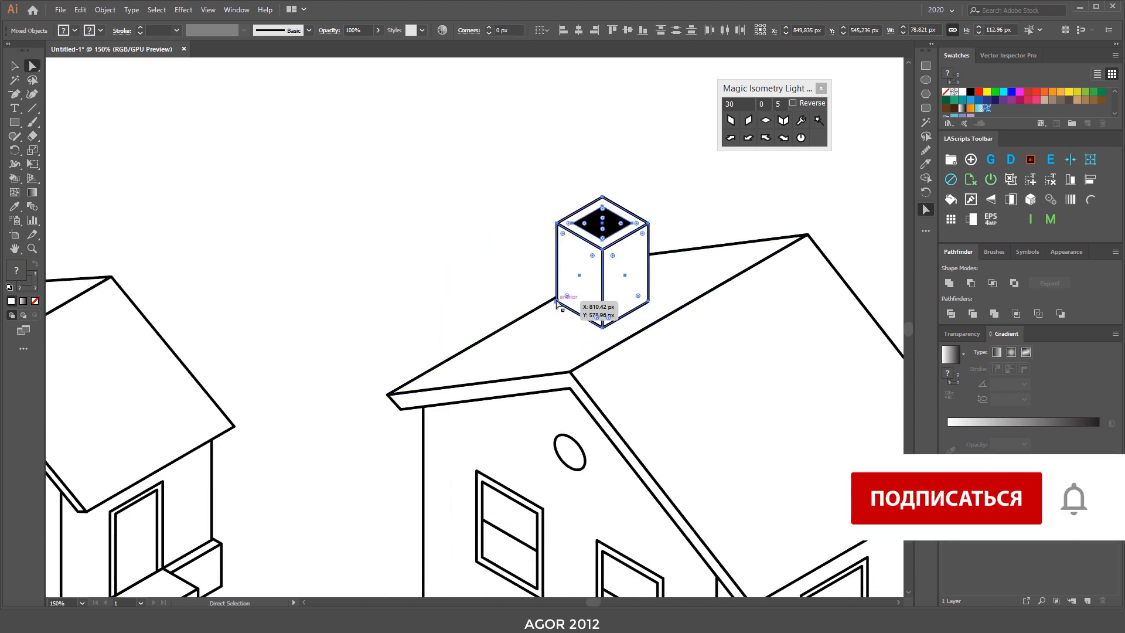
click(557, 301)
drag(557, 300, 556, 335)
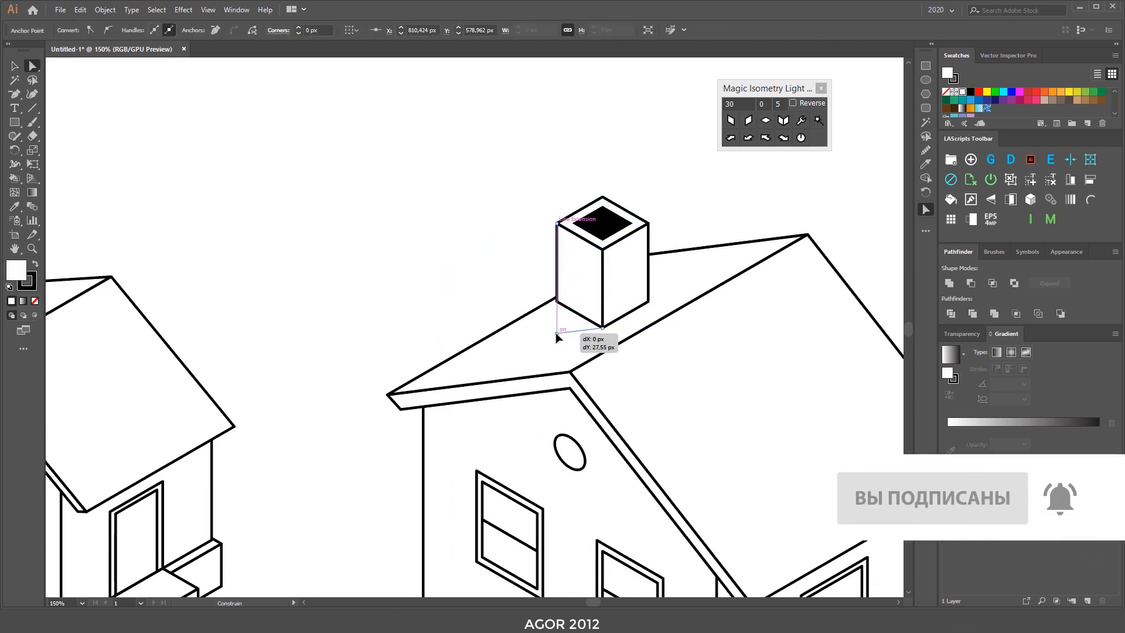
key(v)
key(ctrl+shift+a)
key(ctrl+0)
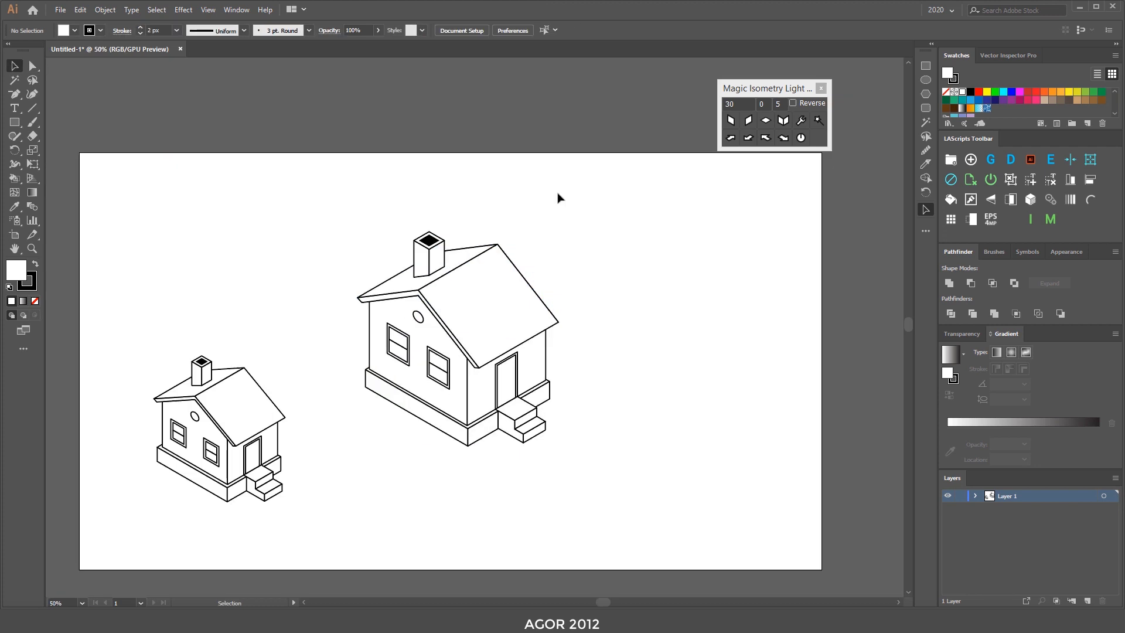